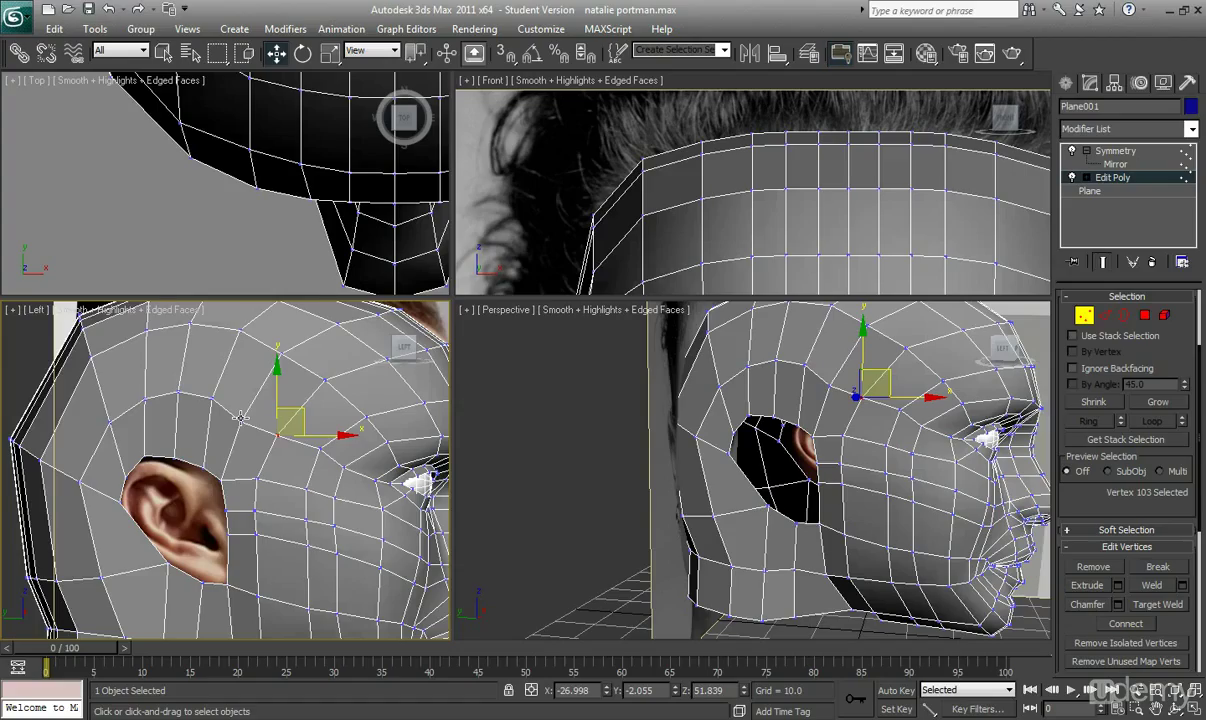
- Examine the head mesh around the ear, face and forehead against the front reference photo
{"action": "middle_click_drag", "start_coordinate": [240, 417], "coordinate": [235, 399]}
{"action": "left_click", "coordinate": [78, 468]}
{"action": "middle_click_drag", "start_coordinate": [842, 474], "coordinate": [548, 325], "text": "alt"}
{"action": "left_click_drag", "start_coordinate": [450, 296], "coordinate": [451, 541]}
{"action": "scroll", "coordinate": [587, 404], "scroll_direction": "down", "scroll_amount": 7}
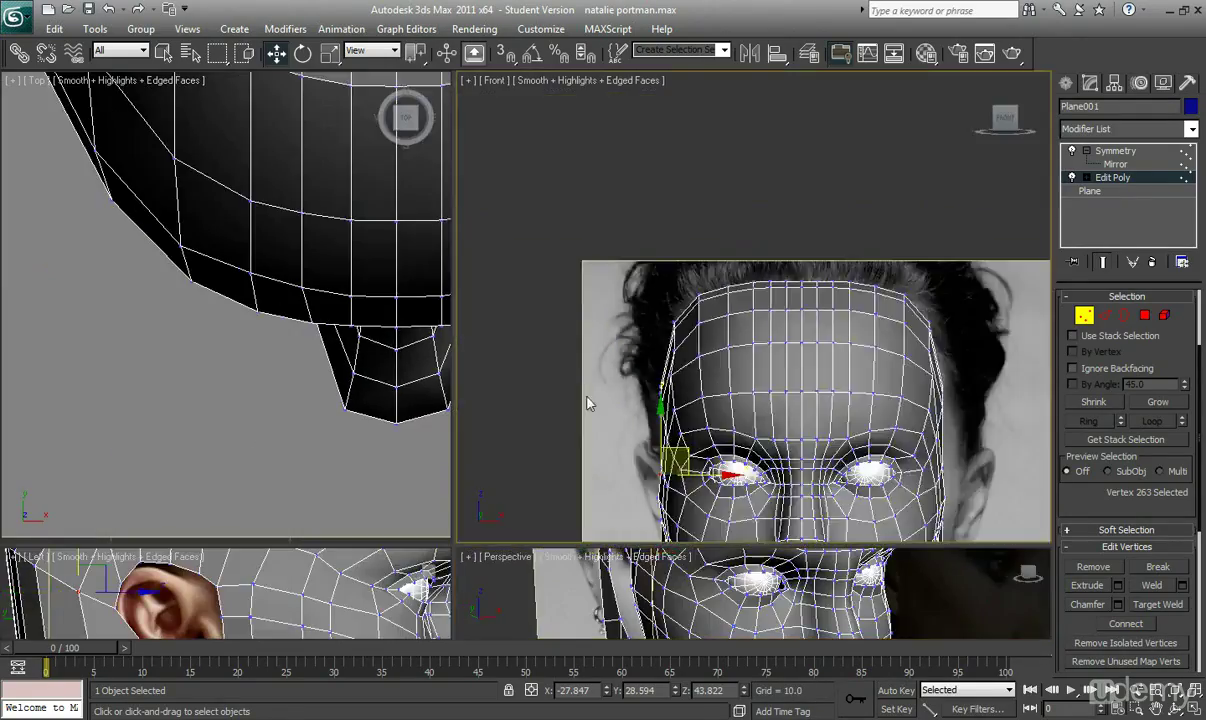
{"action": "middle_click_drag", "start_coordinate": [622, 418], "coordinate": [632, 293]}
{"action": "scroll", "coordinate": [634, 296], "scroll_direction": "up", "scroll_amount": 5}
{"action": "scroll", "coordinate": [713, 418], "scroll_direction": "down", "scroll_amount": 3}
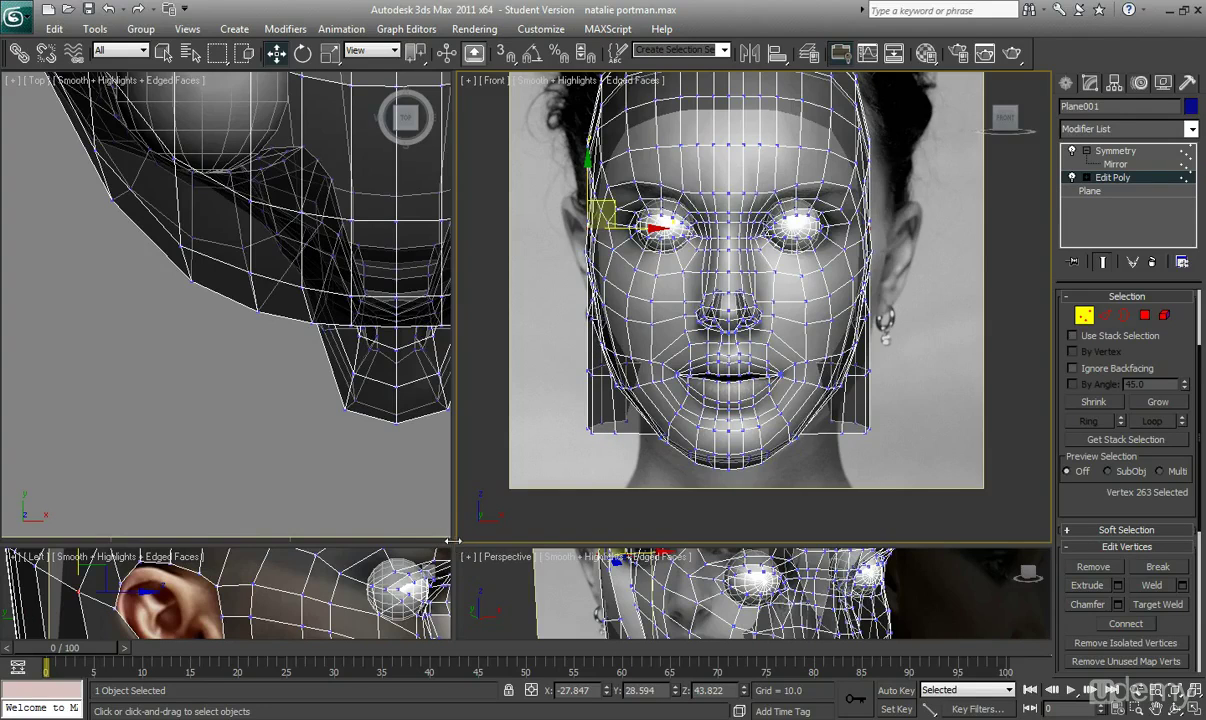
{"action": "left_click_drag", "start_coordinate": [453, 544], "coordinate": [445, 319]}
{"action": "middle_click_drag", "start_coordinate": [665, 450], "coordinate": [721, 501], "text": "alt"}
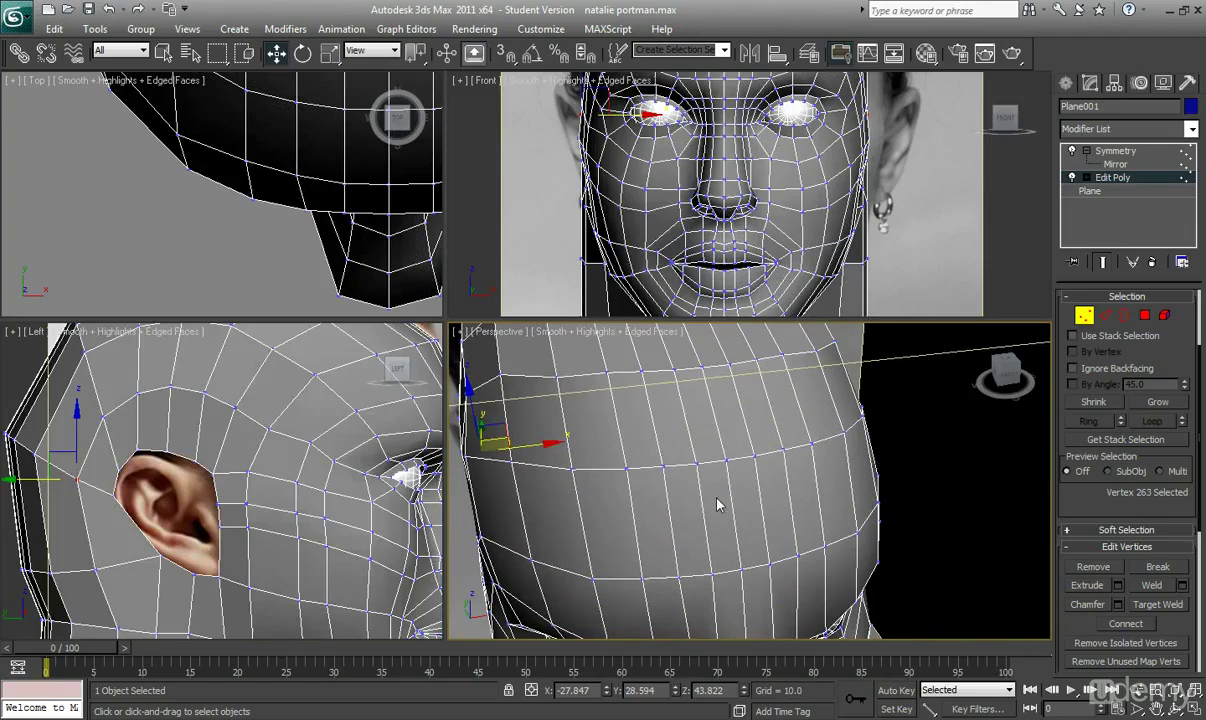
{"action": "left_click", "coordinate": [1109, 319]}
{"action": "scroll", "coordinate": [1107, 550], "scroll_direction": "down", "scroll_amount": 2}
{"action": "scroll", "coordinate": [1107, 550], "scroll_direction": "down", "scroll_amount": 3}
{"action": "left_click", "coordinate": [1165, 575]}
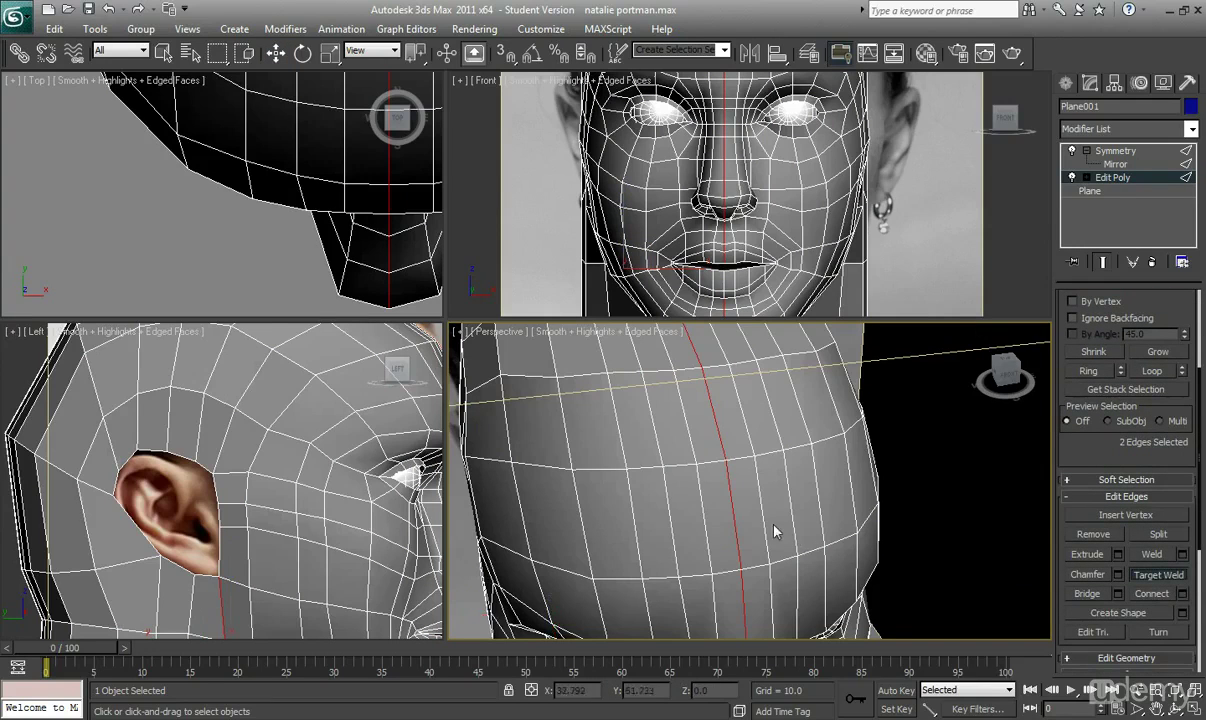
- Inspect the edge flow across the forehead, checking it with see-through display as well
{"action": "scroll", "coordinate": [778, 532], "scroll_direction": "down", "scroll_amount": 3}
{"action": "middle_click_drag", "start_coordinate": [797, 549], "coordinate": [762, 512], "text": "alt"}
{"action": "scroll", "coordinate": [761, 513], "scroll_direction": "up", "scroll_amount": 5}
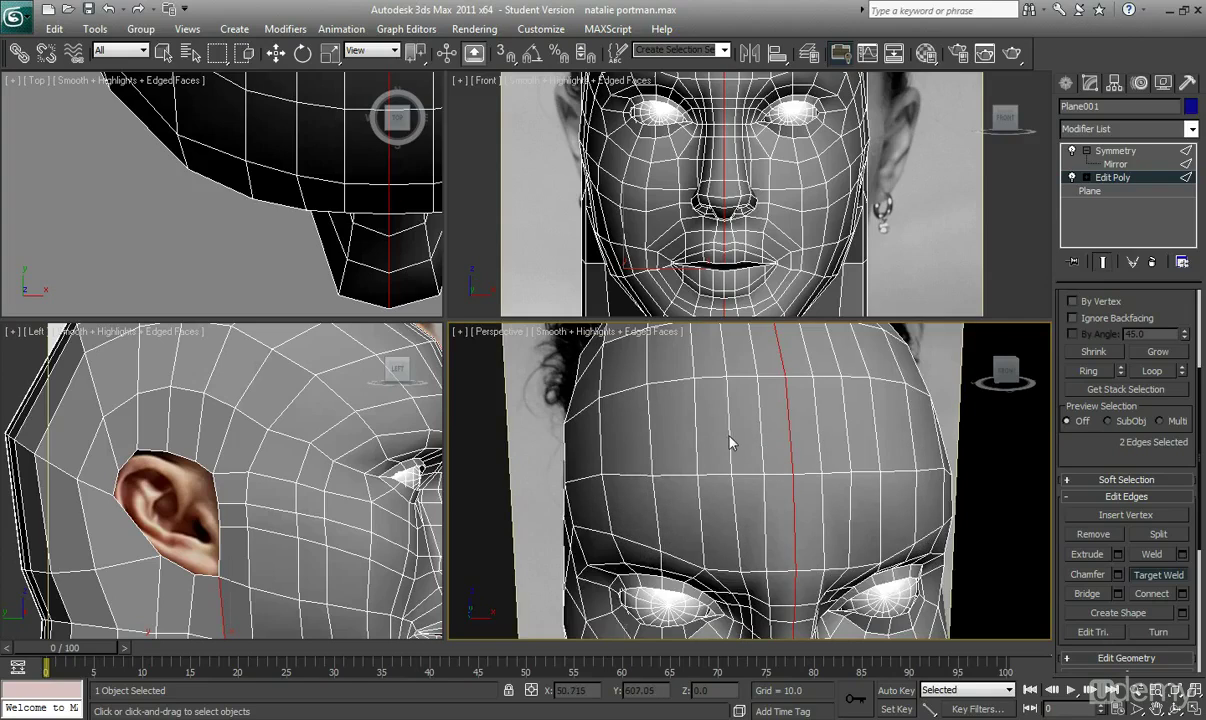
{"action": "middle_click_drag", "start_coordinate": [719, 435], "coordinate": [737, 445], "text": "alt"}
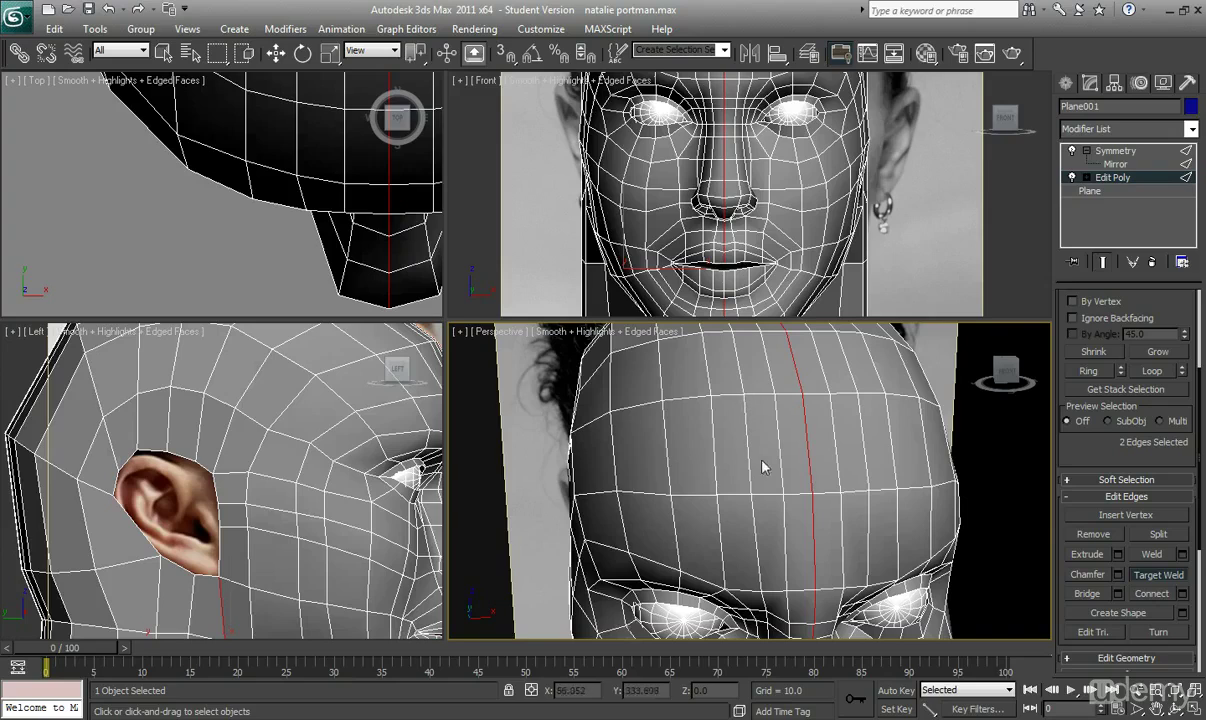
{"action": "middle_click_drag", "start_coordinate": [731, 436], "coordinate": [770, 463], "text": "alt"}
{"action": "middle_click_drag", "start_coordinate": [745, 409], "coordinate": [775, 434], "text": "alt"}
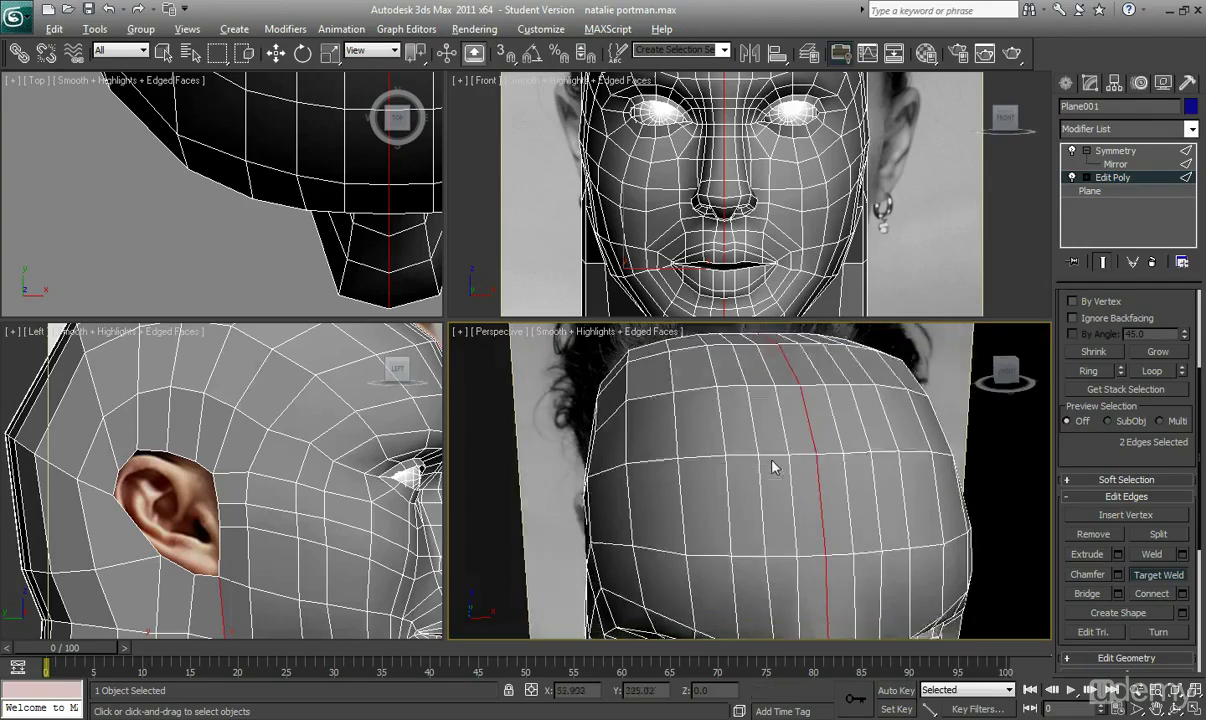
{"action": "key", "text": "alt+x"}
{"action": "scroll", "coordinate": [780, 468], "scroll_direction": "down", "scroll_amount": 10}
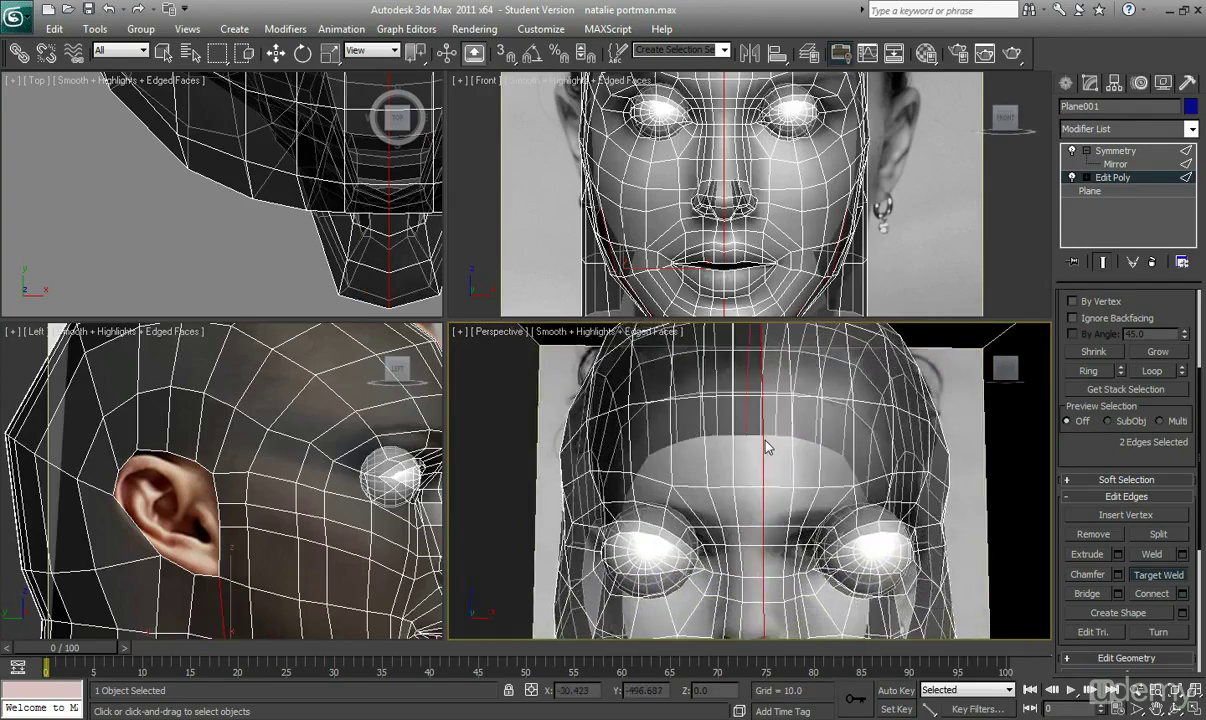
{"action": "key", "text": "alt+x"}
{"action": "scroll", "coordinate": [778, 443], "scroll_direction": "up", "scroll_amount": 5}
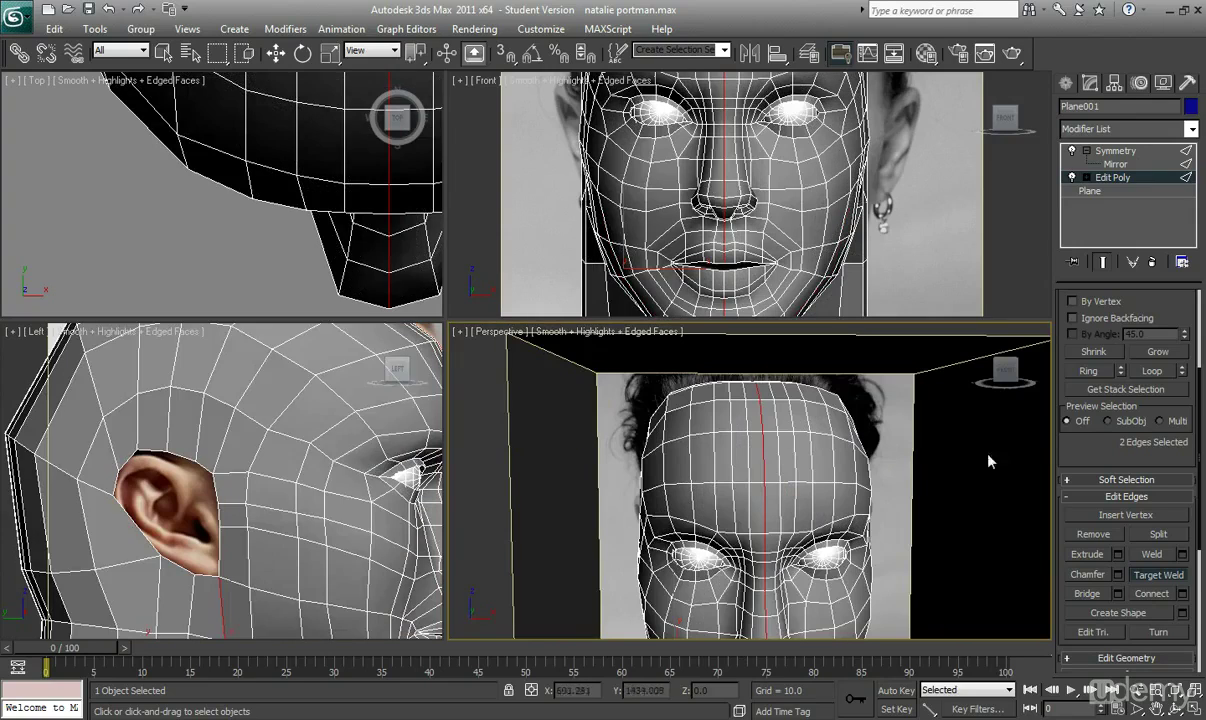
{"action": "scroll", "coordinate": [1203, 553], "scroll_direction": "up", "scroll_amount": 5}
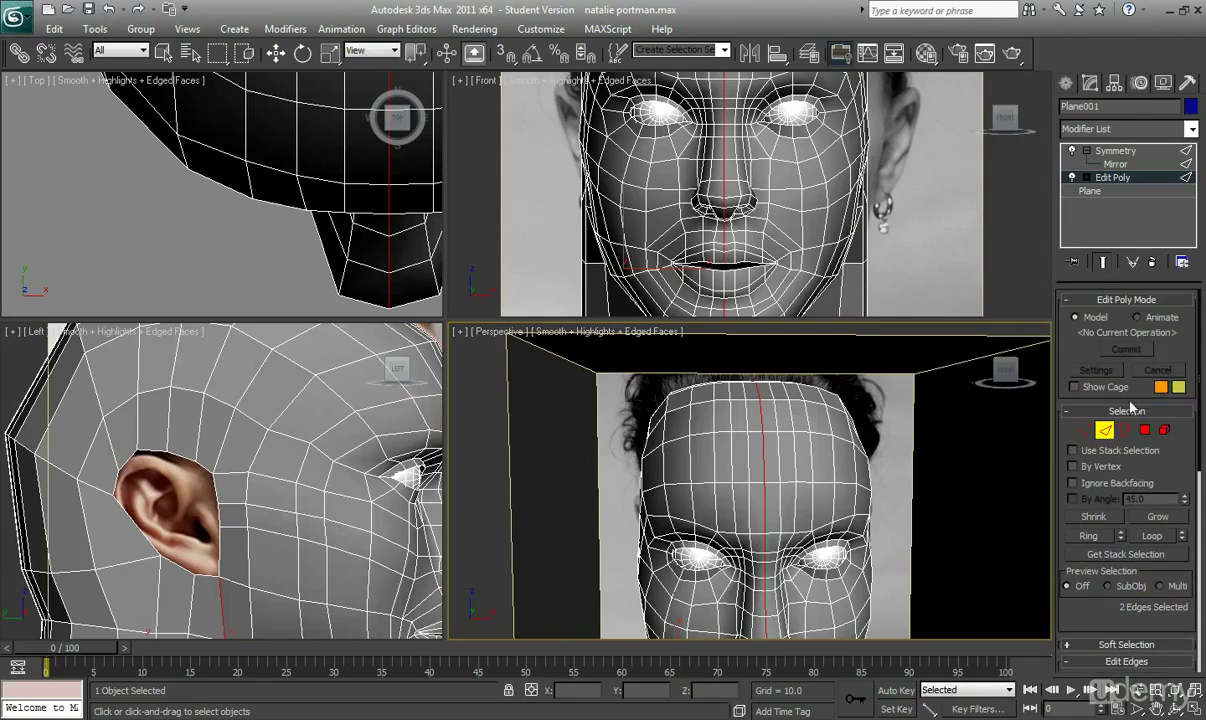
- At vertex level, use Target Weld to merge the forehead vertices beside the centre line into the centre line
{"action": "key", "text": "1"}
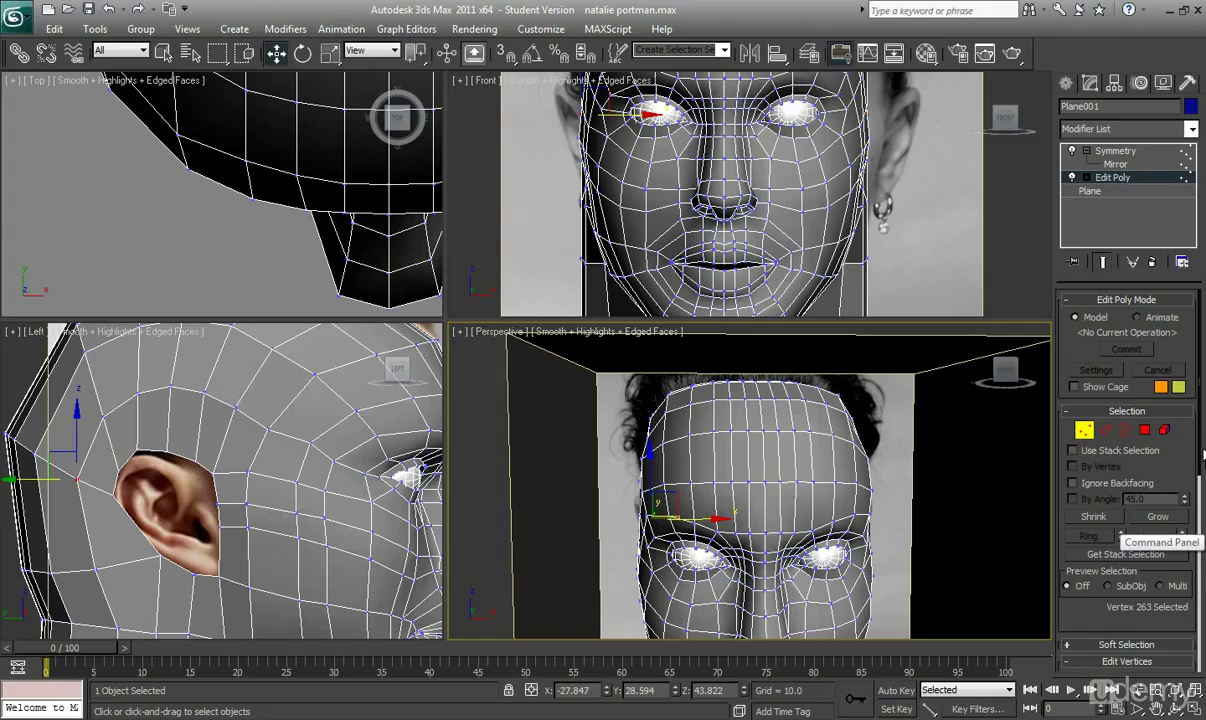
{"action": "scroll", "coordinate": [1110, 520], "scroll_direction": "down", "scroll_amount": 5}
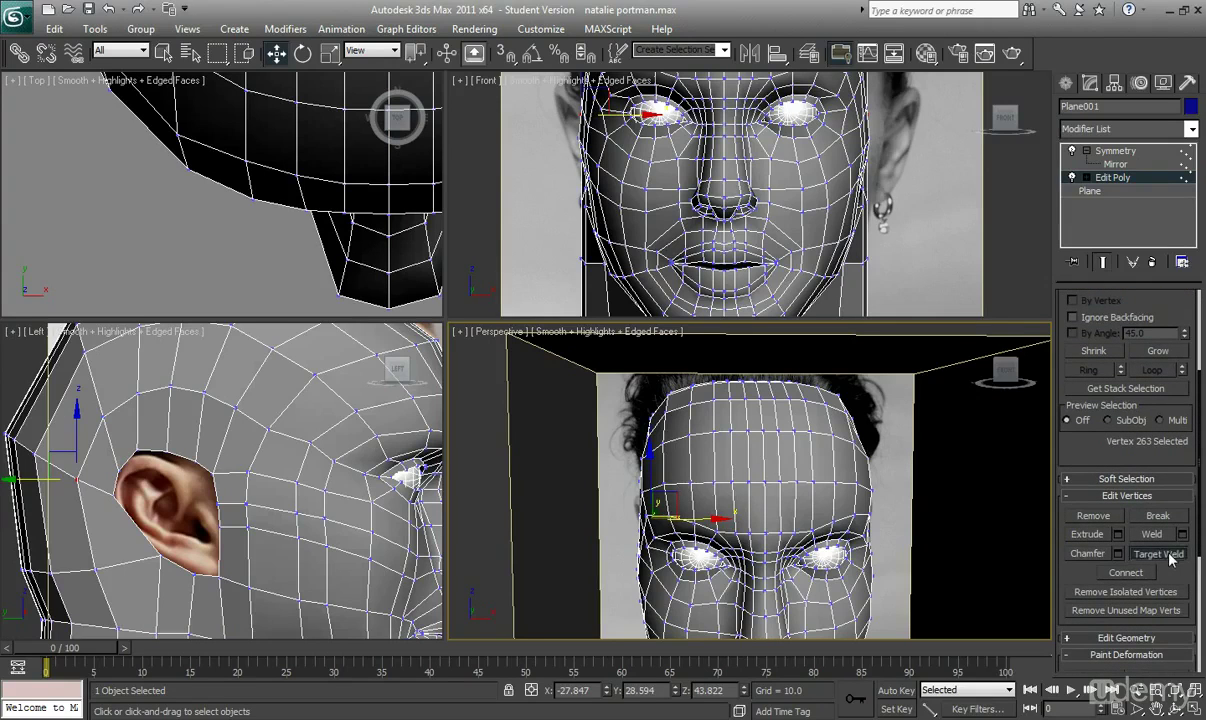
{"action": "left_click", "coordinate": [1160, 554]}
{"action": "scroll", "coordinate": [745, 462], "scroll_direction": "up", "scroll_amount": 3}
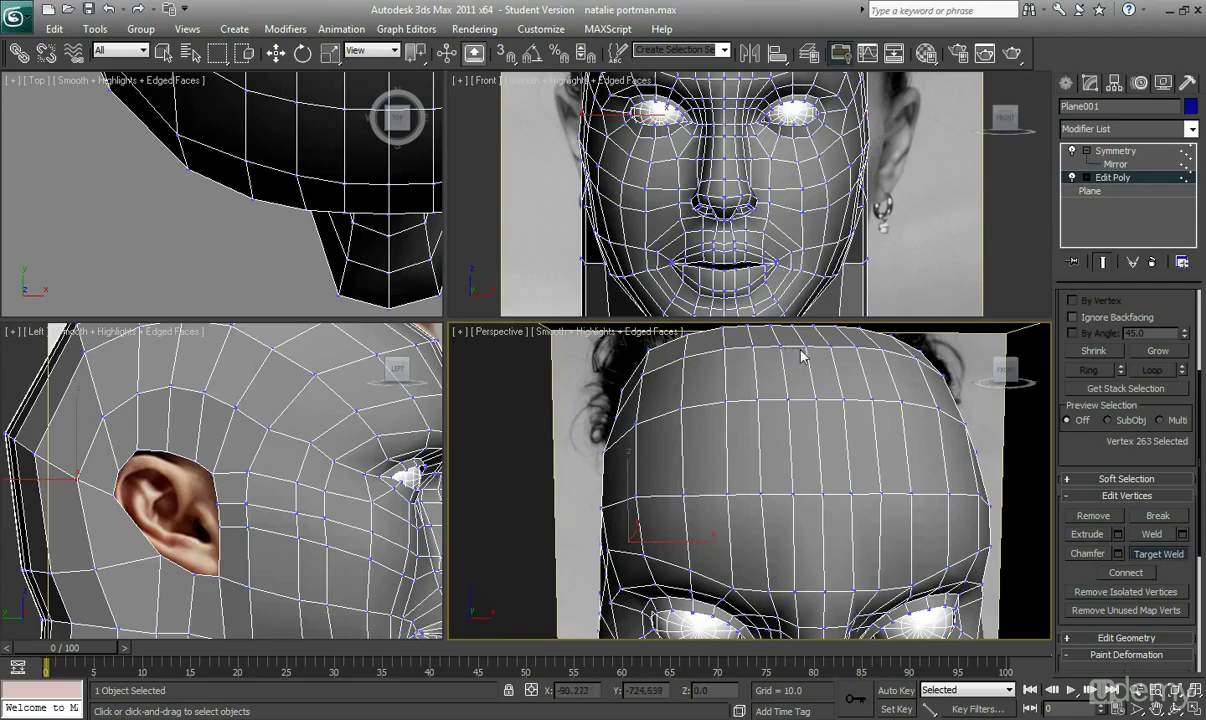
{"action": "middle_click_drag", "start_coordinate": [810, 361], "coordinate": [785, 510], "text": "alt"}
{"action": "left_click", "coordinate": [786, 512]}
{"action": "left_click", "coordinate": [765, 410]}
{"action": "middle_click_drag", "start_coordinate": [765, 410], "coordinate": [745, 410], "text": "alt"}
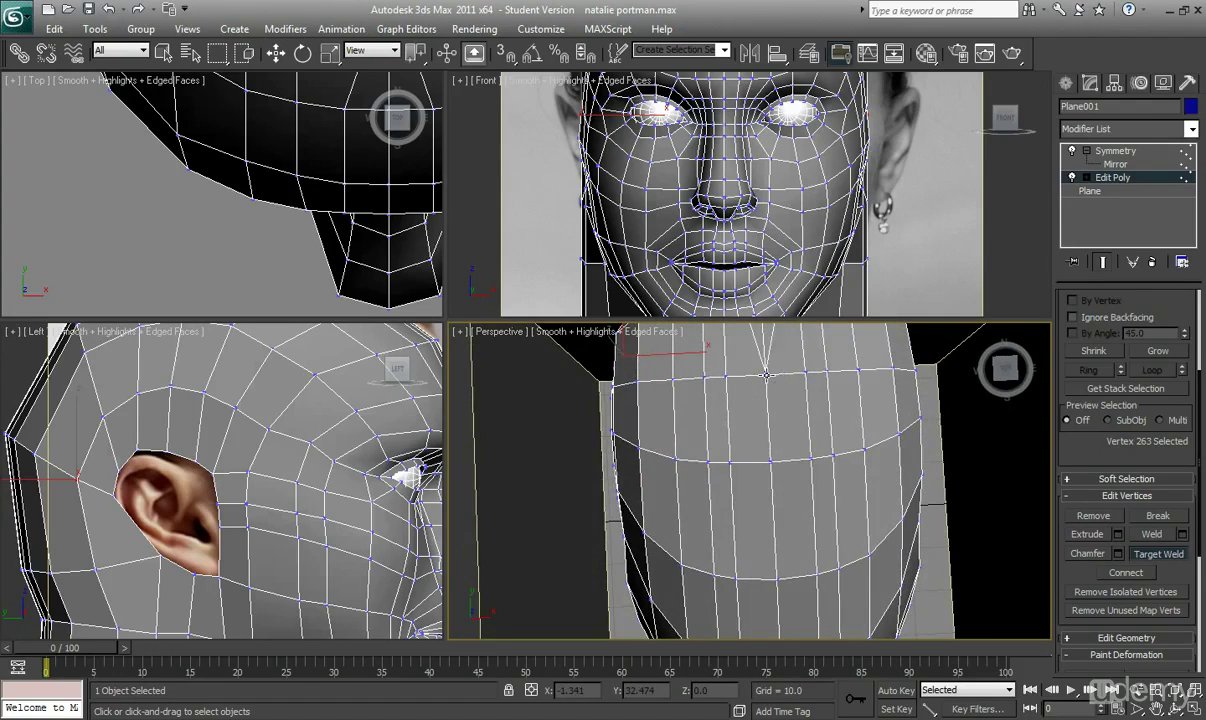
- Continue target-welding the vertices beside the centre line into it across the top of the head towards the back
{"action": "middle_click_drag", "start_coordinate": [722, 352], "coordinate": [782, 510], "text": "alt"}
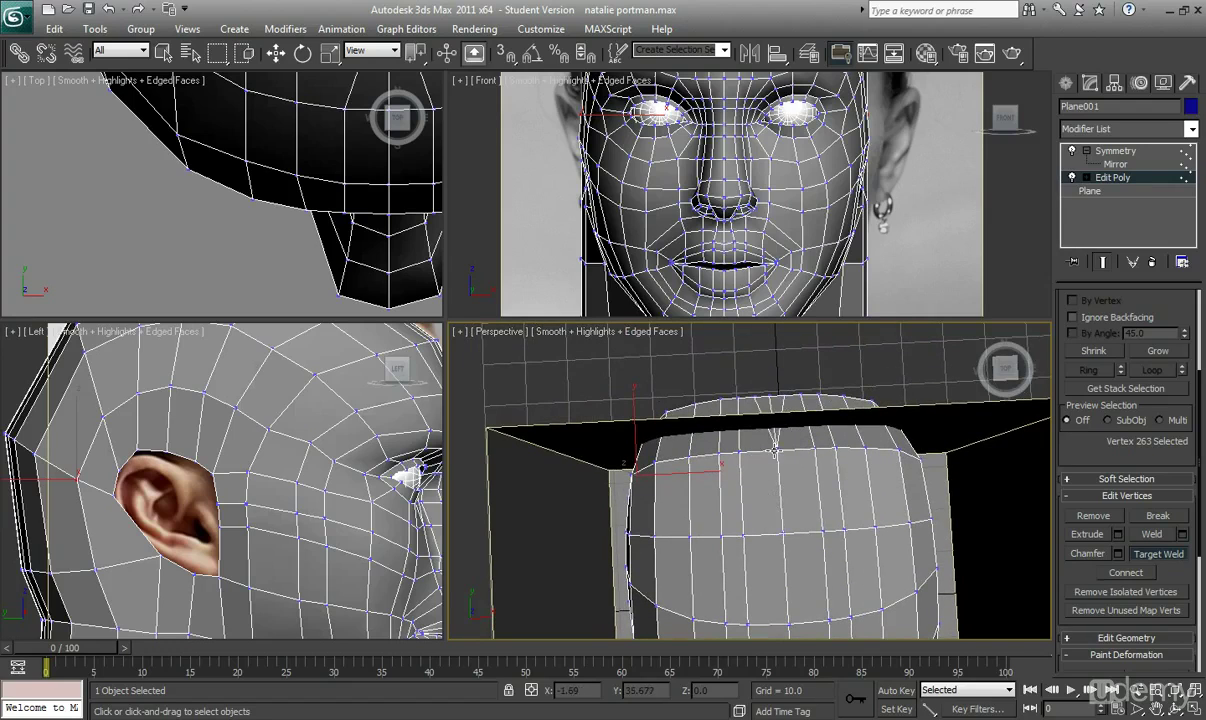
{"action": "middle_click_drag", "start_coordinate": [724, 405], "coordinate": [752, 432], "text": "alt"}
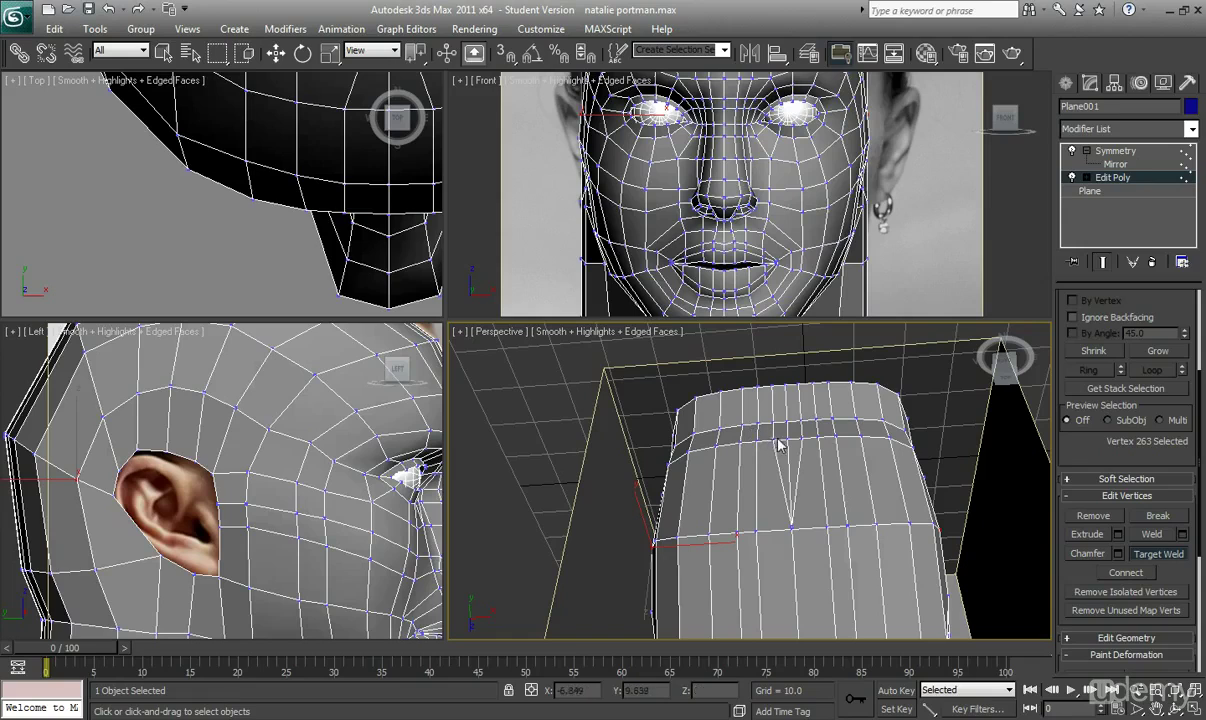
{"action": "left_click", "coordinate": [786, 438]}
{"action": "left_click", "coordinate": [787, 422]}
- Inspect the smooth shading of the forehead with the edges hidden, and restore the edged-faces display
{"action": "scroll", "coordinate": [797, 400], "scroll_direction": "up", "scroll_amount": 6}
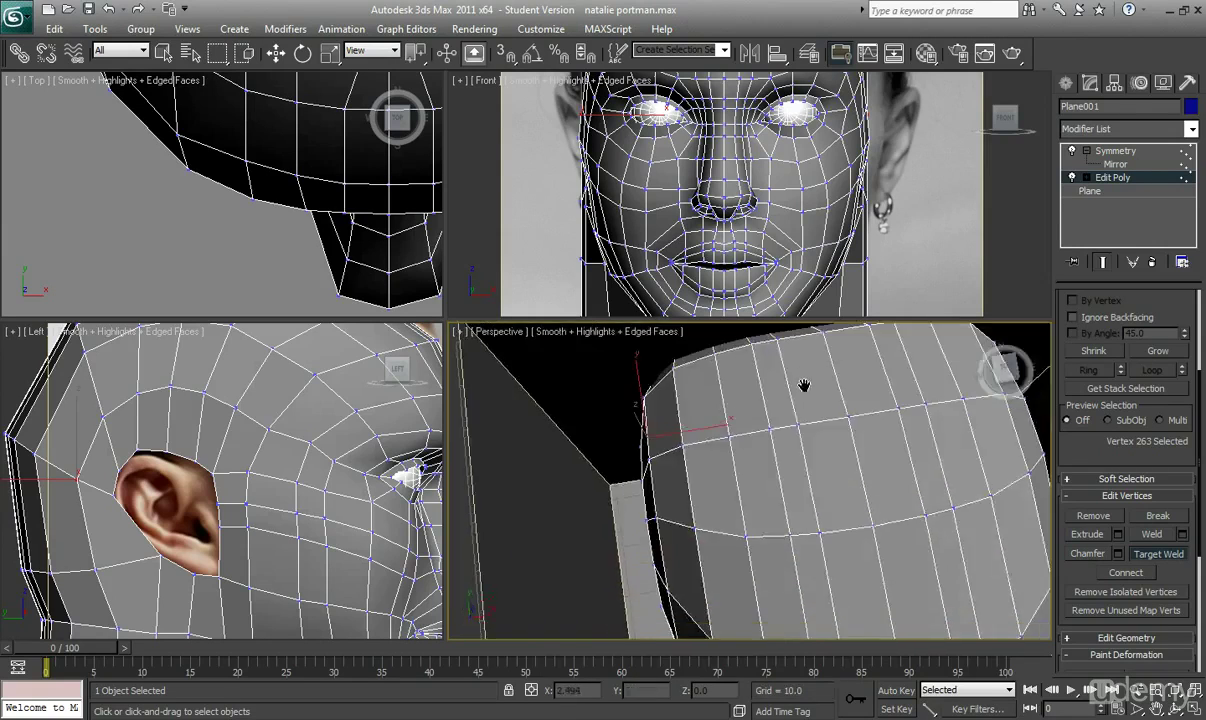
{"action": "scroll", "coordinate": [817, 408], "scroll_direction": "down", "scroll_amount": 5}
{"action": "middle_click_drag", "start_coordinate": [813, 417], "coordinate": [817, 508]}
{"action": "scroll", "coordinate": [817, 509], "scroll_direction": "down", "scroll_amount": 3}
{"action": "key", "text": "F4"}
{"action": "scroll", "coordinate": [840, 514], "scroll_direction": "up", "scroll_amount": 3}
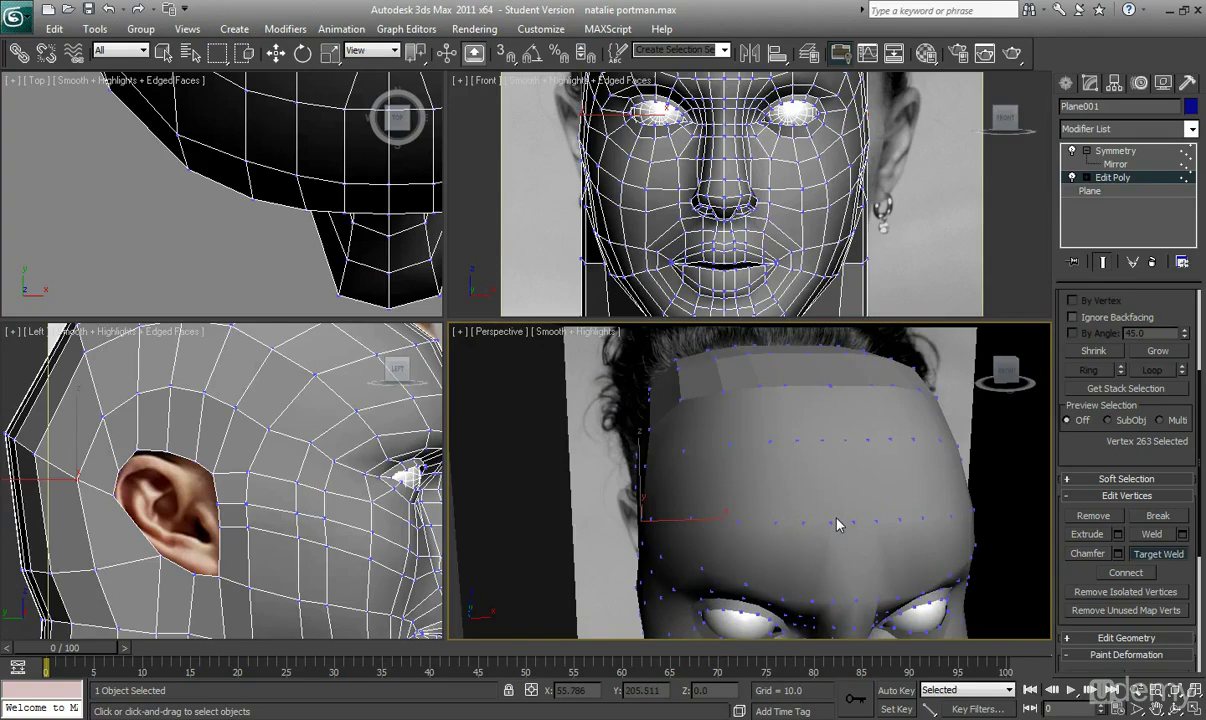
{"action": "key", "text": "F4"}
- Target-weld the next column of vertices into its neighbouring edge line, row by row over the crown
{"action": "middle_click_drag", "start_coordinate": [828, 459], "coordinate": [785, 518], "text": "alt"}
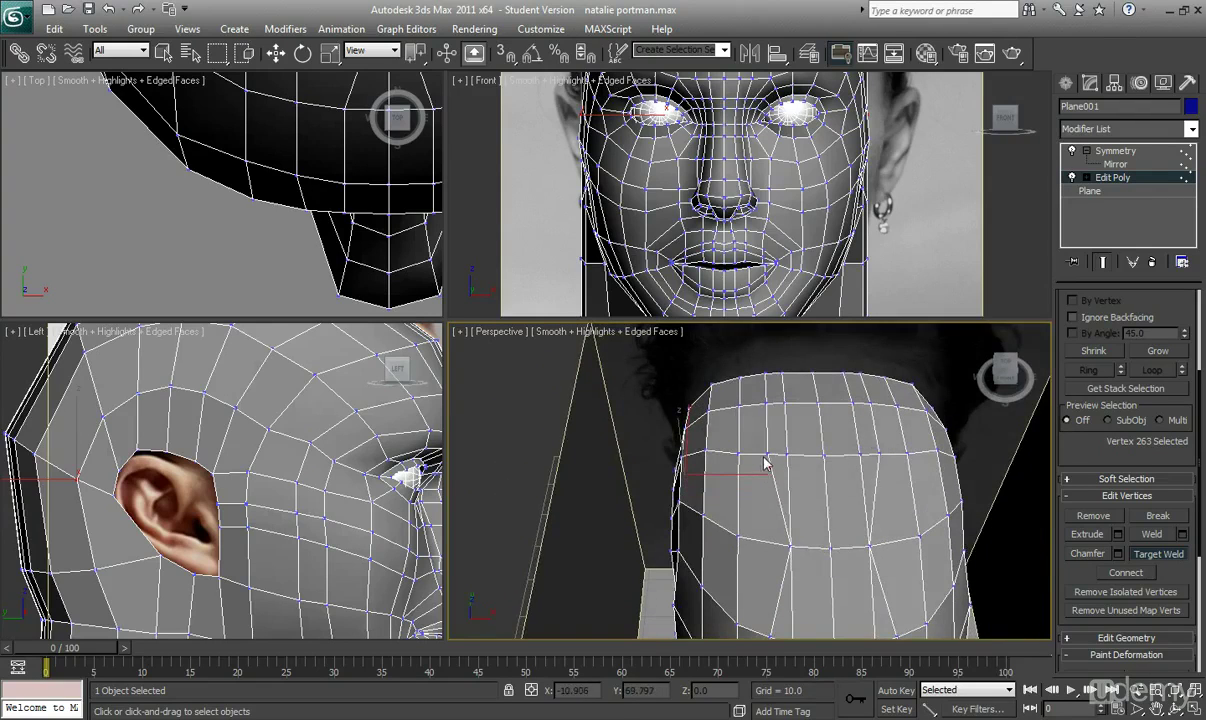
{"action": "middle_click_drag", "start_coordinate": [785, 452], "coordinate": [776, 445], "text": "alt"}
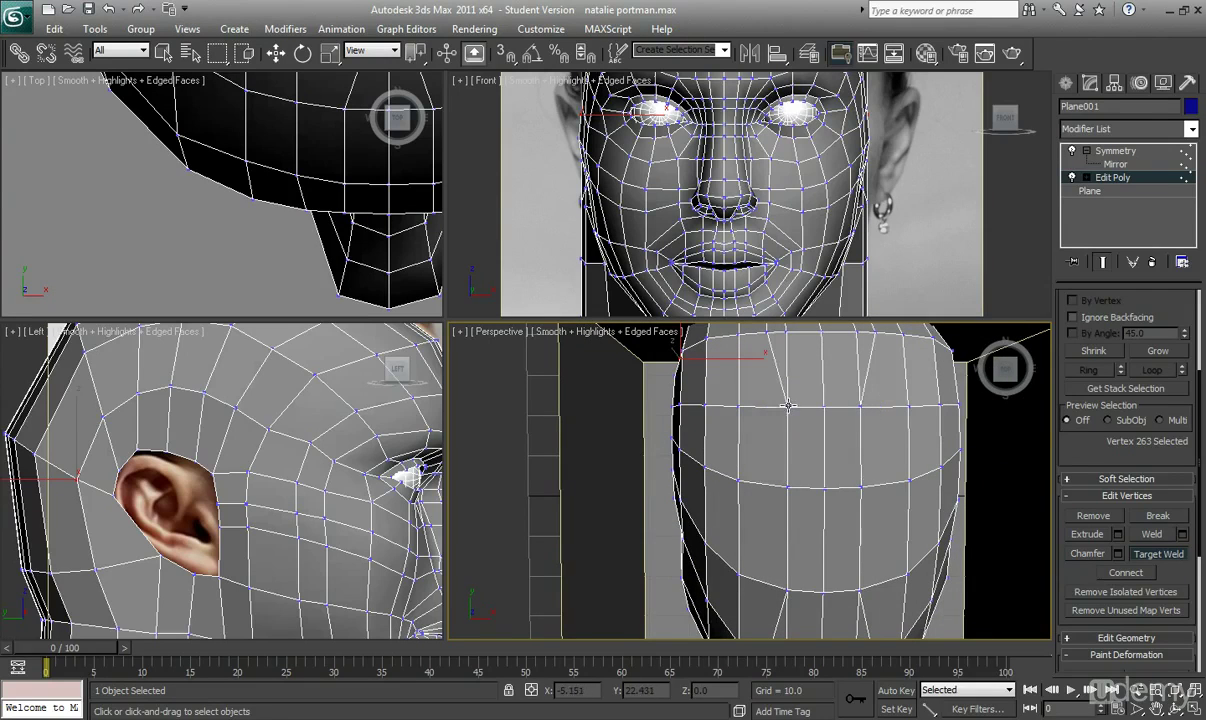
{"action": "middle_click_drag", "start_coordinate": [786, 405], "coordinate": [784, 513], "text": "alt"}
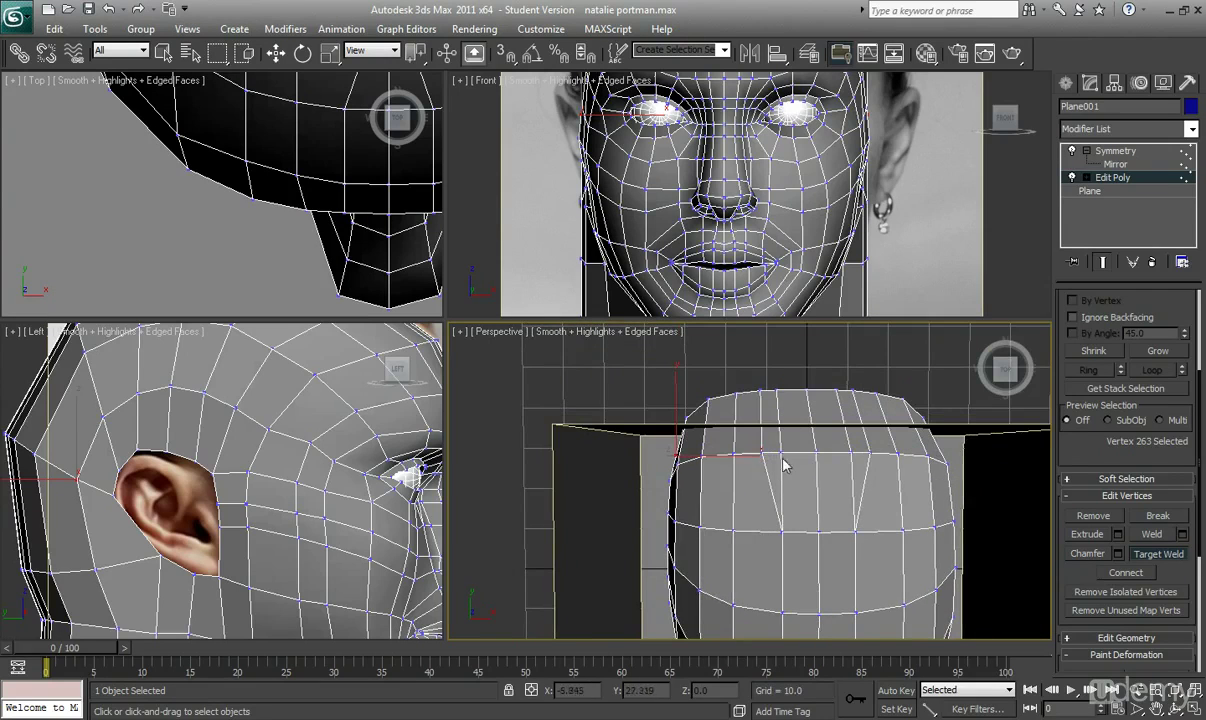
{"action": "middle_click_drag", "start_coordinate": [789, 463], "coordinate": [791, 506], "text": "alt"}
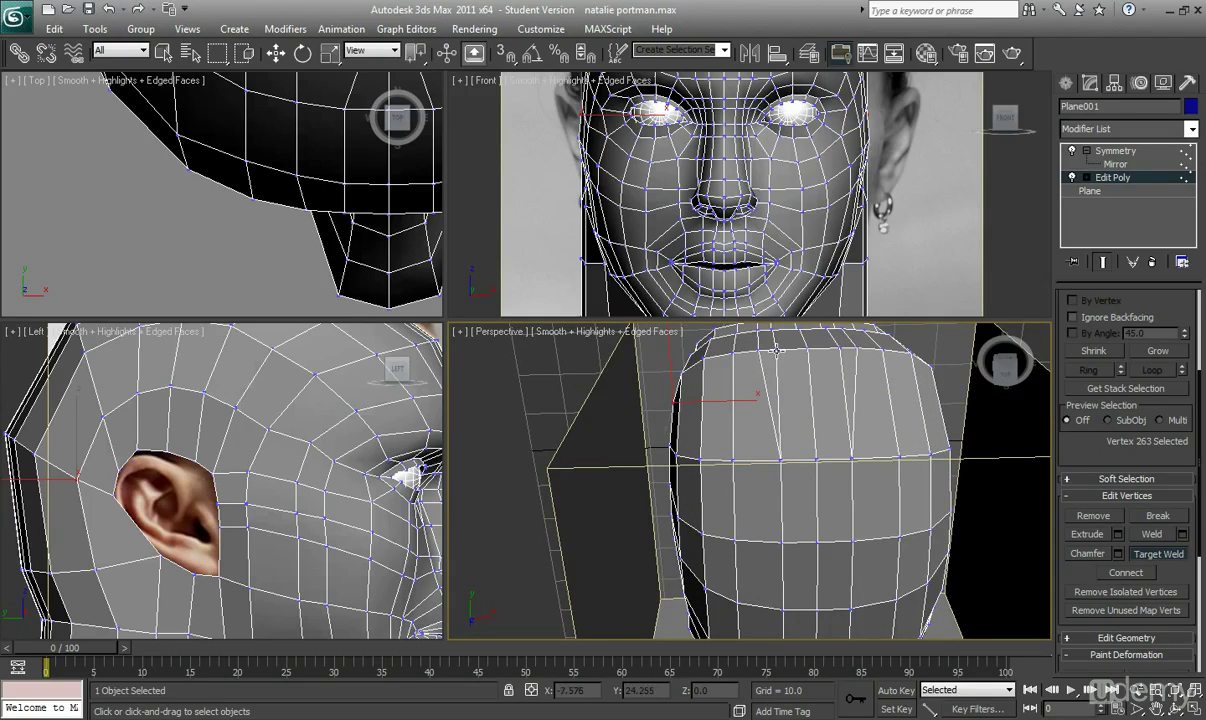
{"action": "middle_click_drag", "start_coordinate": [777, 350], "coordinate": [779, 495], "text": "alt"}
- Restart Target Weld and merge the remaining vertices of that column in the rows at the back of the crown
{"action": "key", "text": "w"}
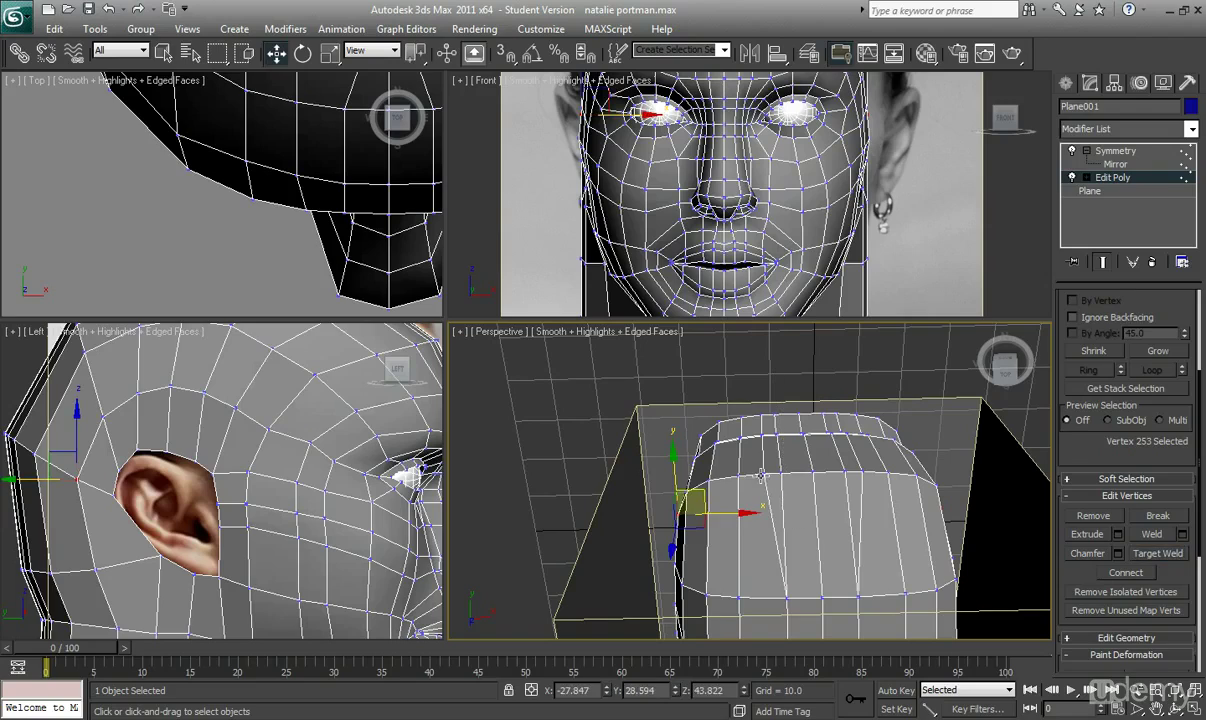
{"action": "left_click", "coordinate": [1158, 553]}
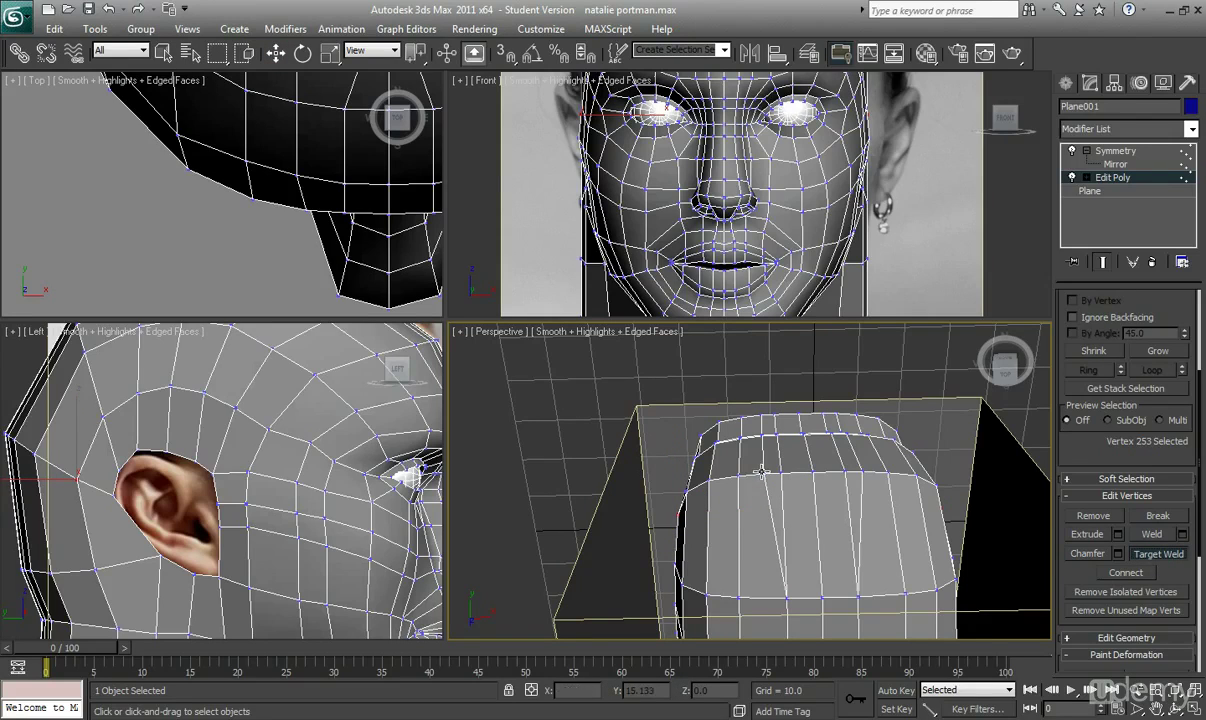
{"action": "left_click_drag", "start_coordinate": [782, 471], "coordinate": [760, 437]}
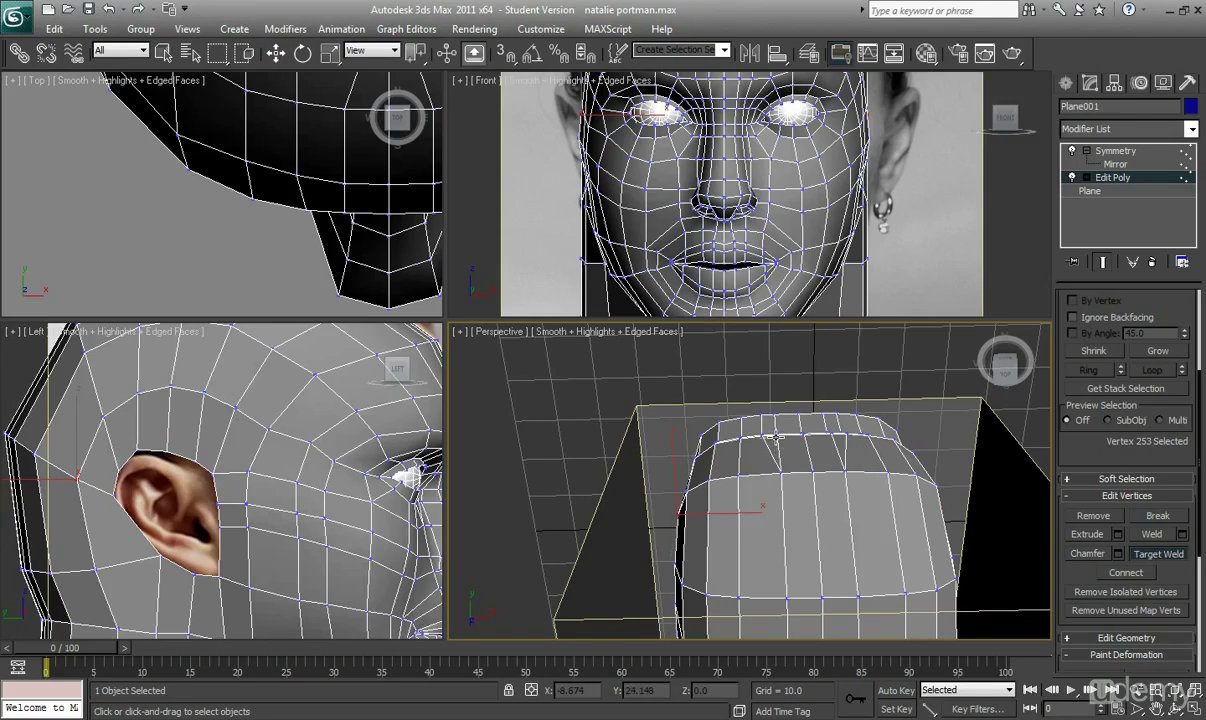
{"action": "middle_click_drag", "start_coordinate": [781, 452], "coordinate": [759, 538], "text": "alt"}
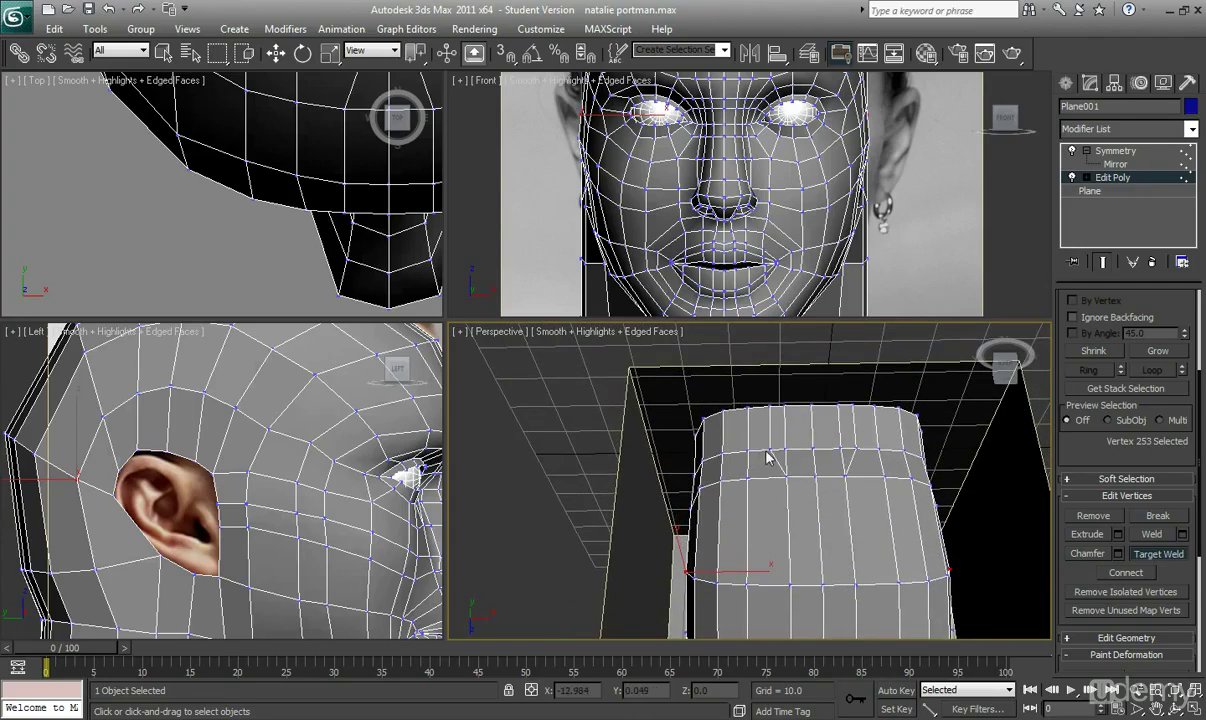
{"action": "left_click_drag", "start_coordinate": [781, 452], "coordinate": [775, 413]}
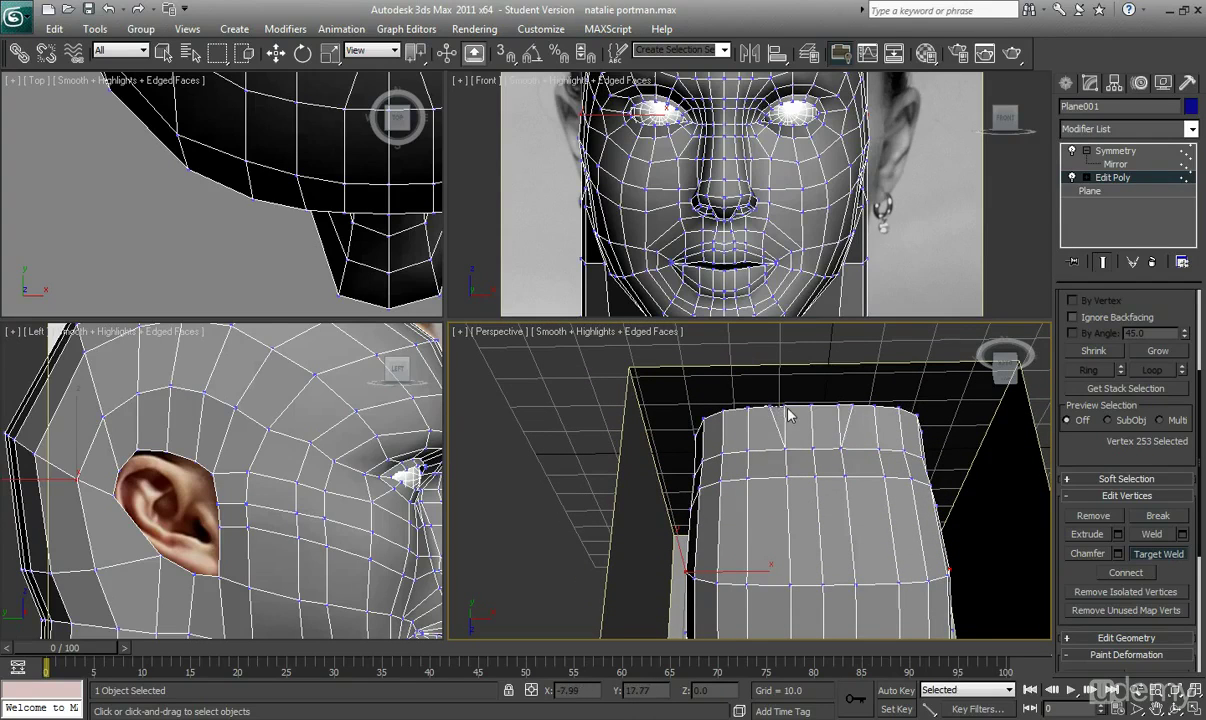
- Examine the welded forehead and crown topology against the front reference photo, using see-through display for comparison
{"action": "middle_click_drag", "start_coordinate": [781, 418], "coordinate": [790, 385], "text": "alt"}
{"action": "scroll", "coordinate": [795, 374], "scroll_direction": "up", "scroll_amount": 3}
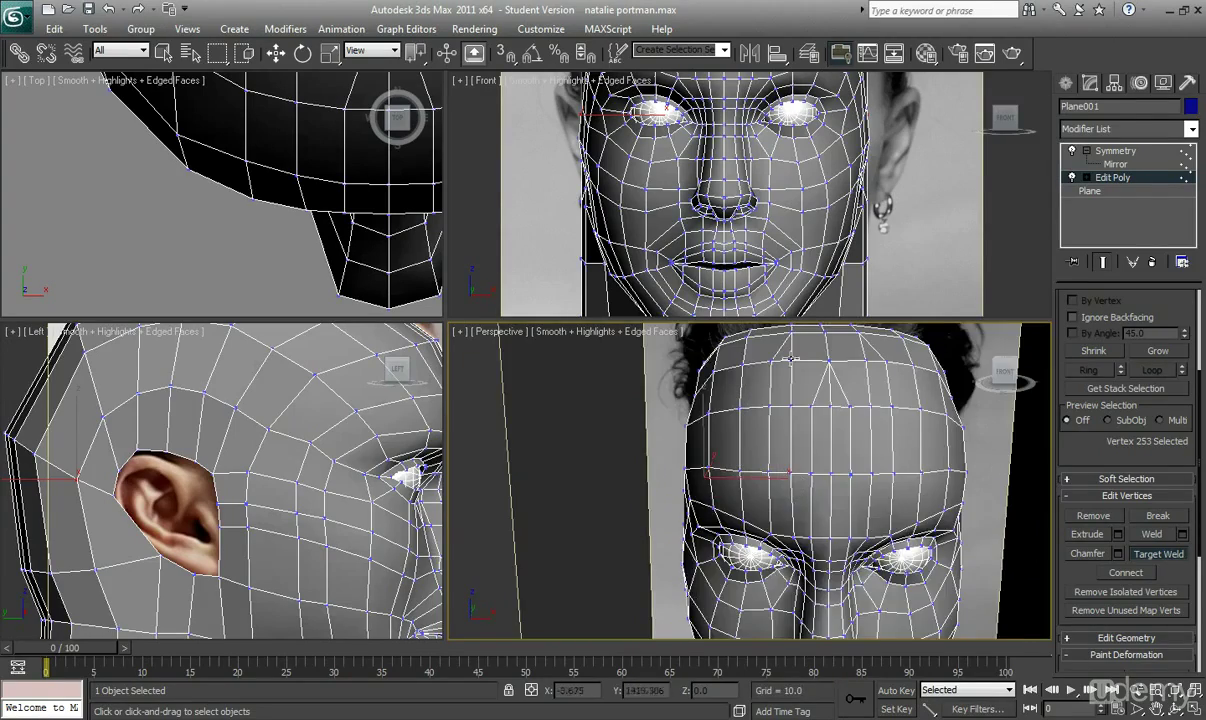
{"action": "middle_click_drag", "start_coordinate": [849, 445], "coordinate": [838, 471], "text": "alt"}
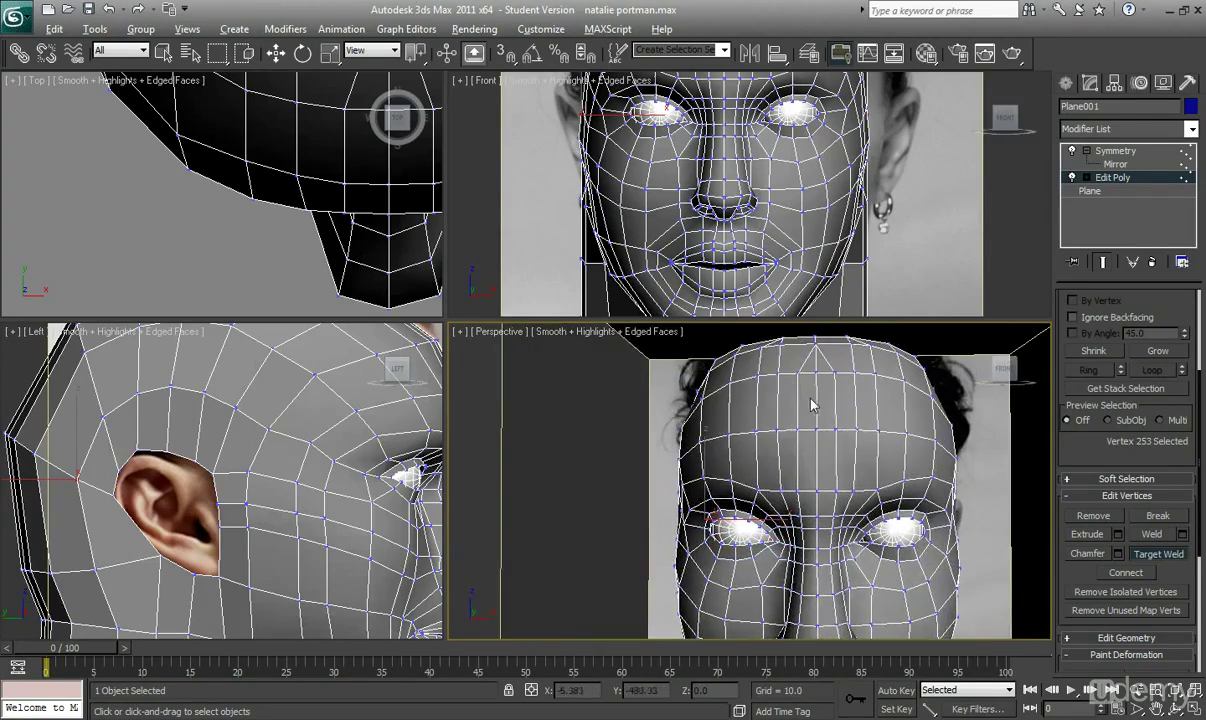
{"action": "middle_click_drag", "start_coordinate": [812, 408], "coordinate": [829, 430], "text": "alt"}
{"action": "middle_click_drag", "start_coordinate": [749, 85], "coordinate": [820, 227]}
{"action": "key", "text": "alt+x"}
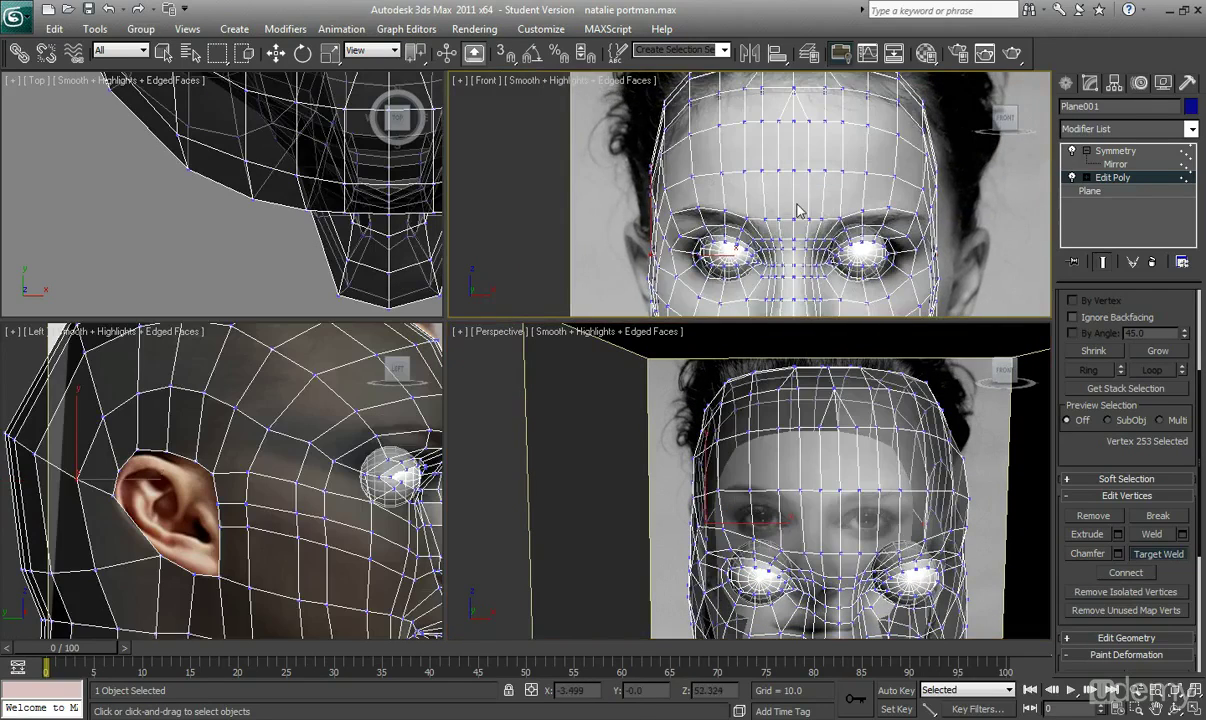
{"action": "middle_click_drag", "start_coordinate": [798, 179], "coordinate": [762, 227]}
{"action": "key", "text": "alt+x"}
{"action": "key", "text": "alt+x"}
{"action": "key", "text": "alt+x"}
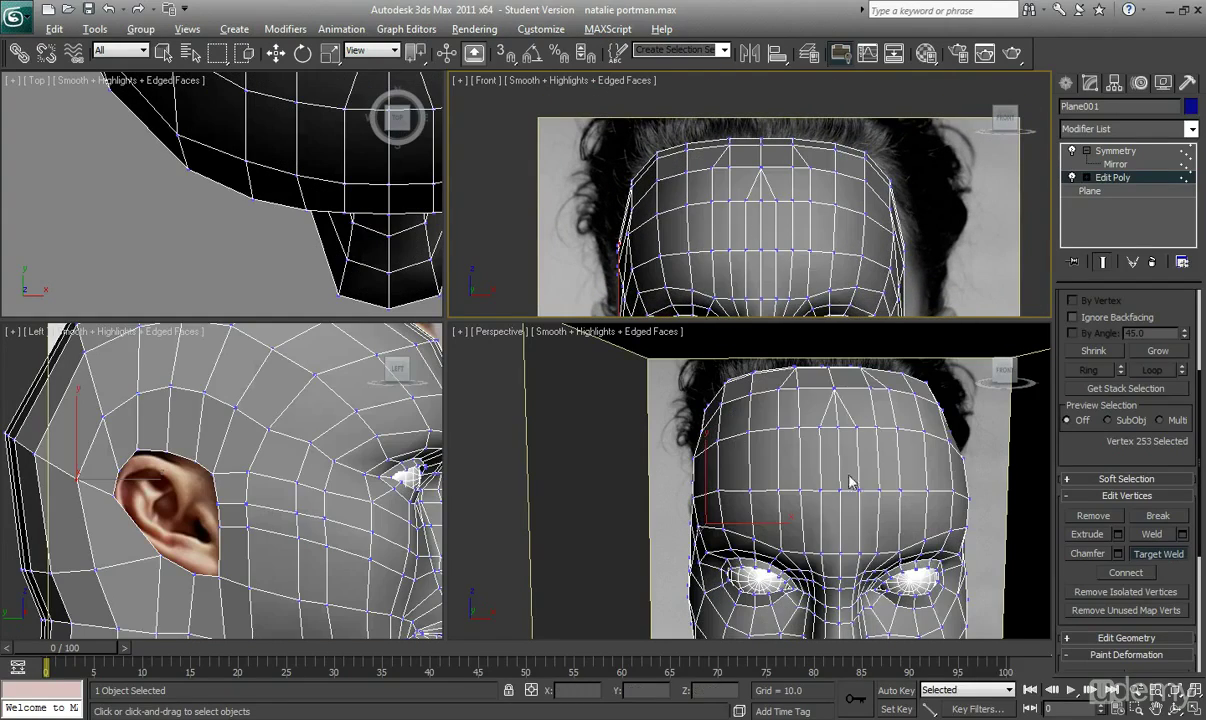
{"action": "scroll", "coordinate": [826, 465], "scroll_direction": "up", "scroll_amount": 8}
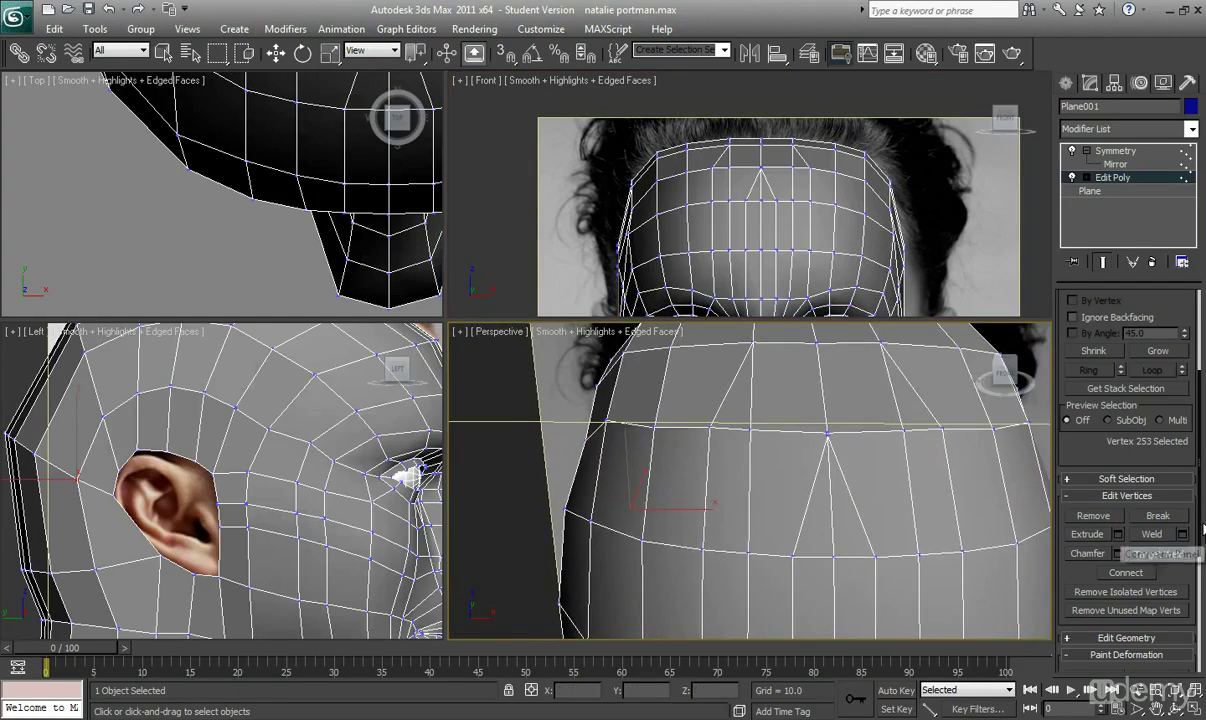
- At edge level, remove the diagonal edge beside the centre line that forms the triangle on the upper forehead
{"action": "left_click_drag", "start_coordinate": [1202, 530], "coordinate": [1202, 412]}
{"action": "left_click", "coordinate": [1103, 433]}
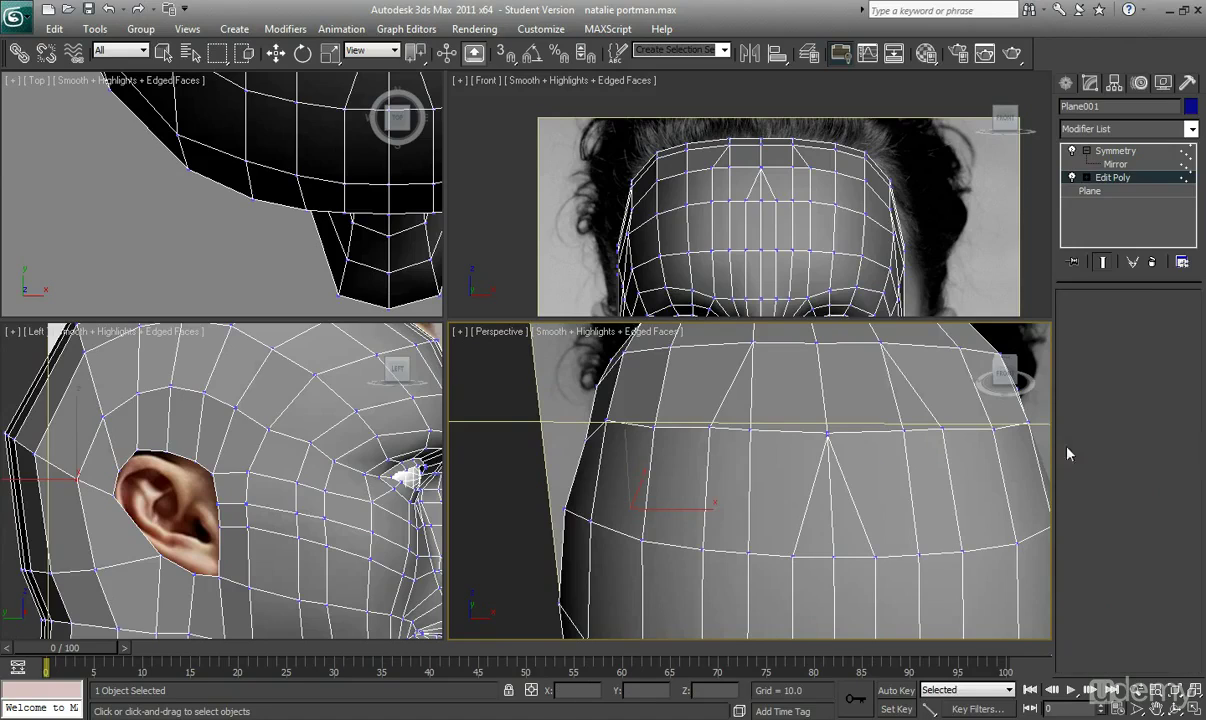
{"action": "left_click", "coordinate": [805, 498]}
{"action": "scroll", "coordinate": [1131, 624], "scroll_direction": "down", "scroll_amount": 3}
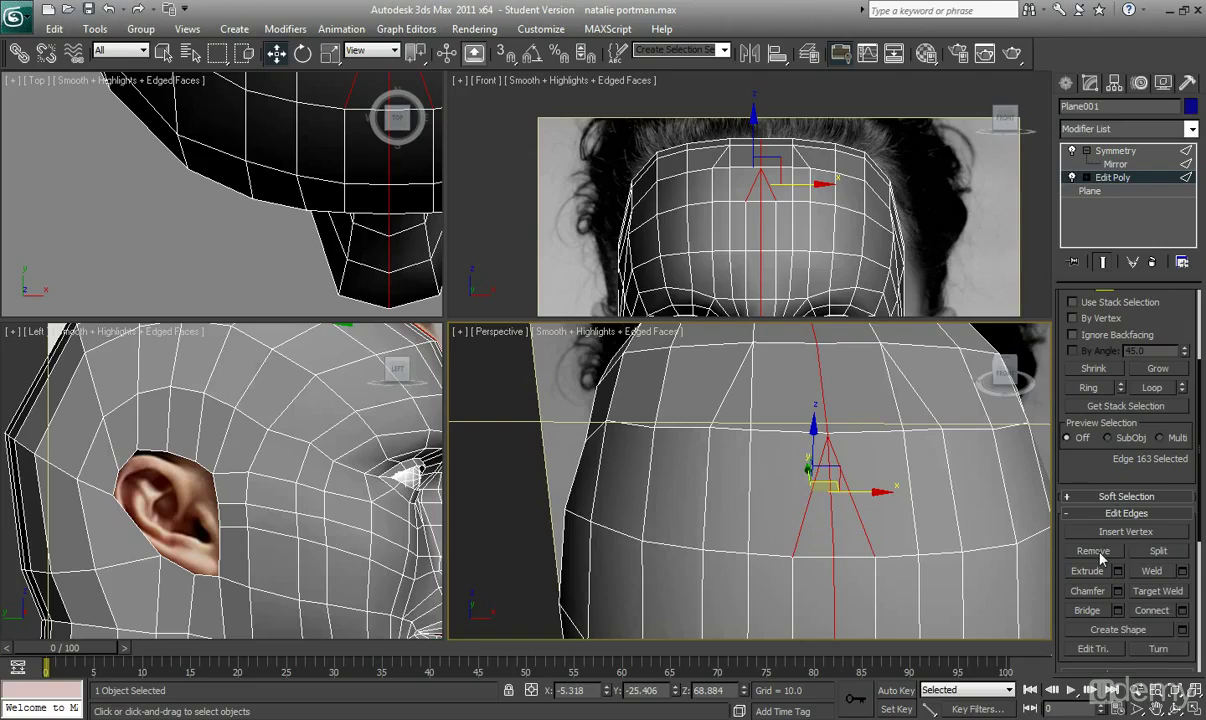
{"action": "left_click", "coordinate": [1094, 551]}
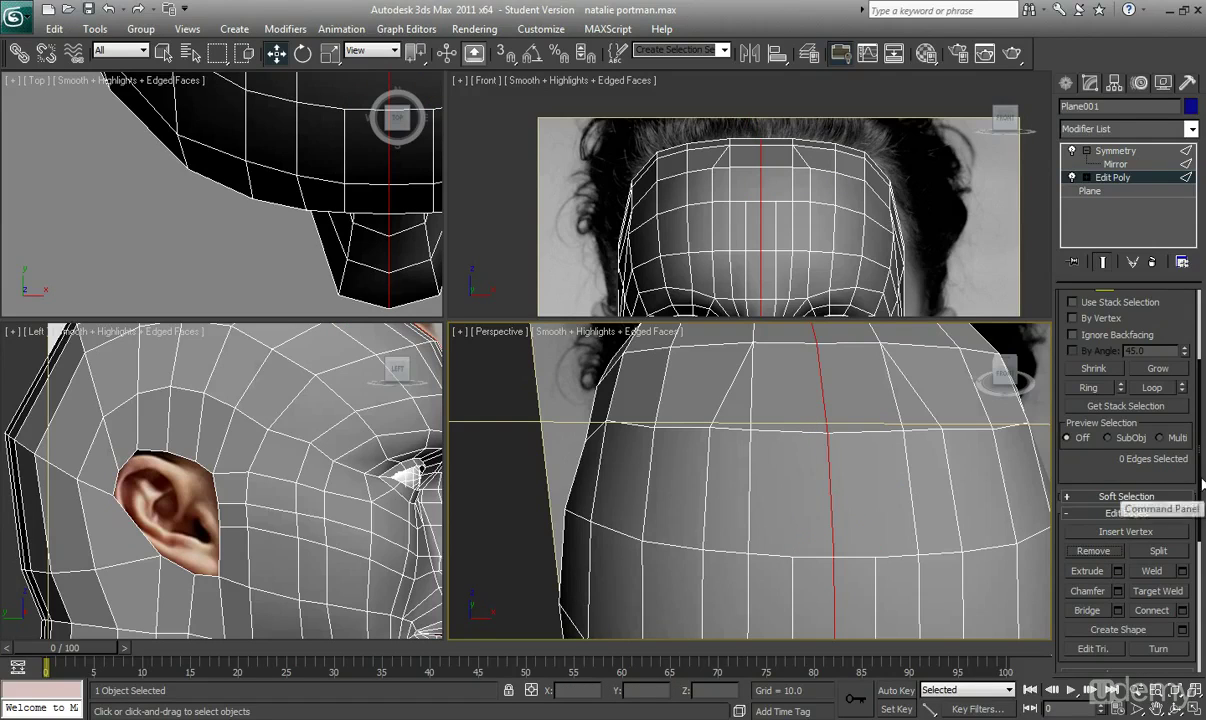
- Connect the horizontal edges just beside the centre line across the upper forehead rows to continue the vertical edge column upward
{"action": "left_click_drag", "start_coordinate": [1204, 497], "coordinate": [1201, 537]}
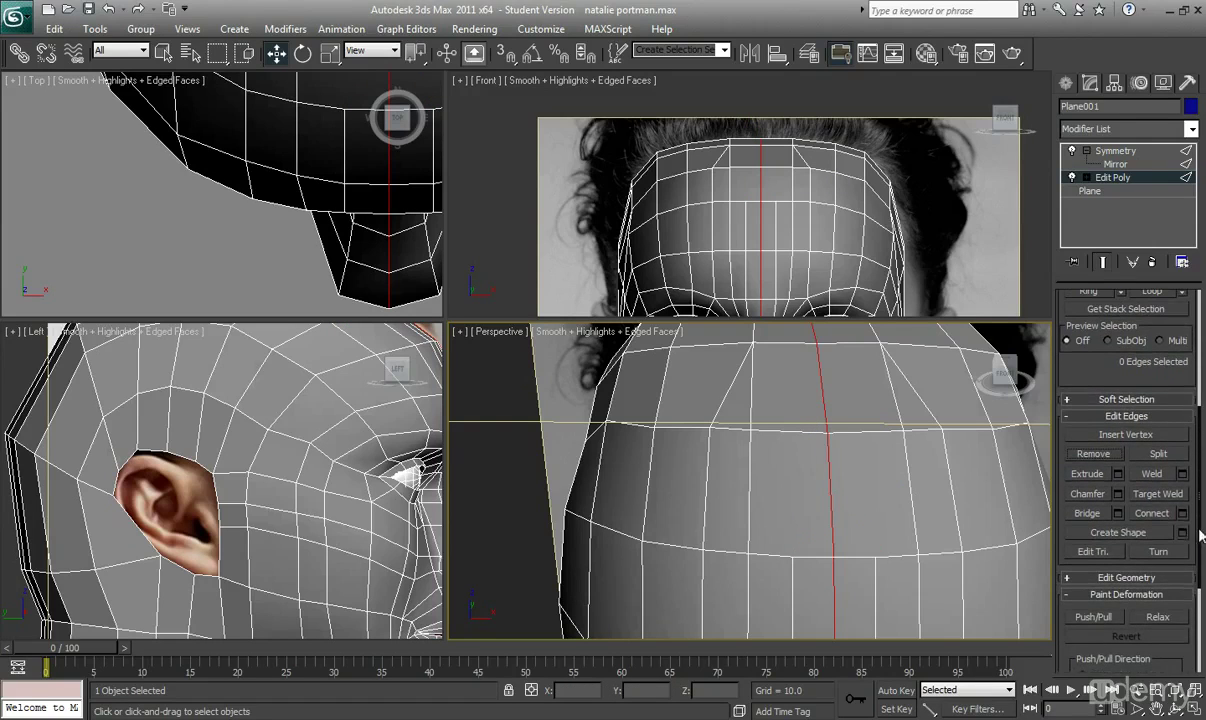
{"action": "left_click", "coordinate": [810, 431]}
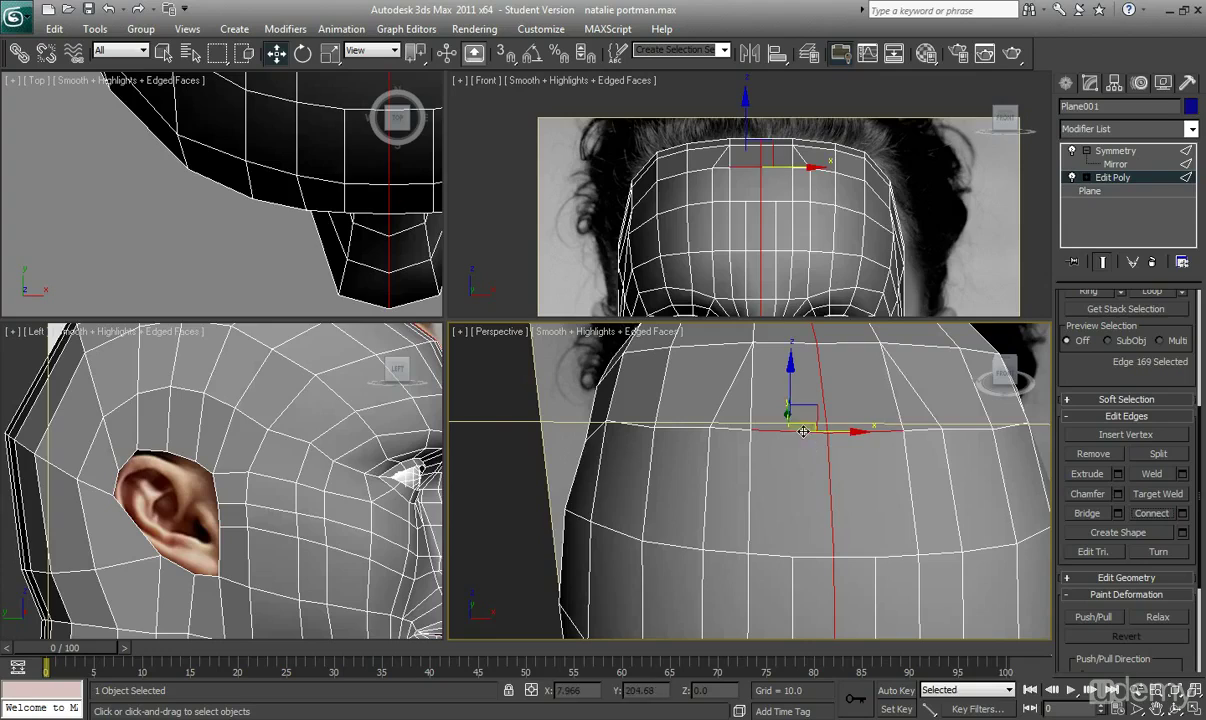
{"action": "left_click", "coordinate": [810, 557], "text": "ctrl"}
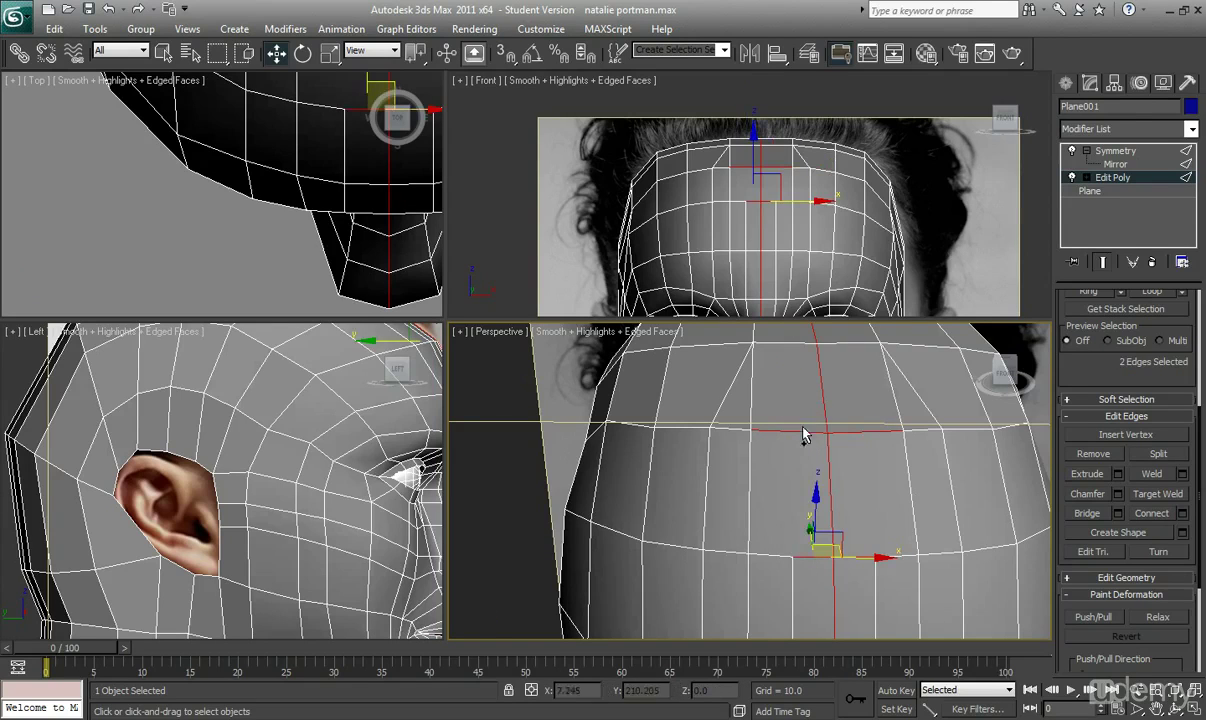
{"action": "left_click", "coordinate": [765, 342], "text": "ctrl"}
{"action": "middle_click_drag", "start_coordinate": [780, 457], "coordinate": [945, 534], "text": "alt"}
{"action": "scroll", "coordinate": [794, 479], "scroll_direction": "down", "scroll_amount": 4}
{"action": "left_click", "coordinate": [1150, 514]}
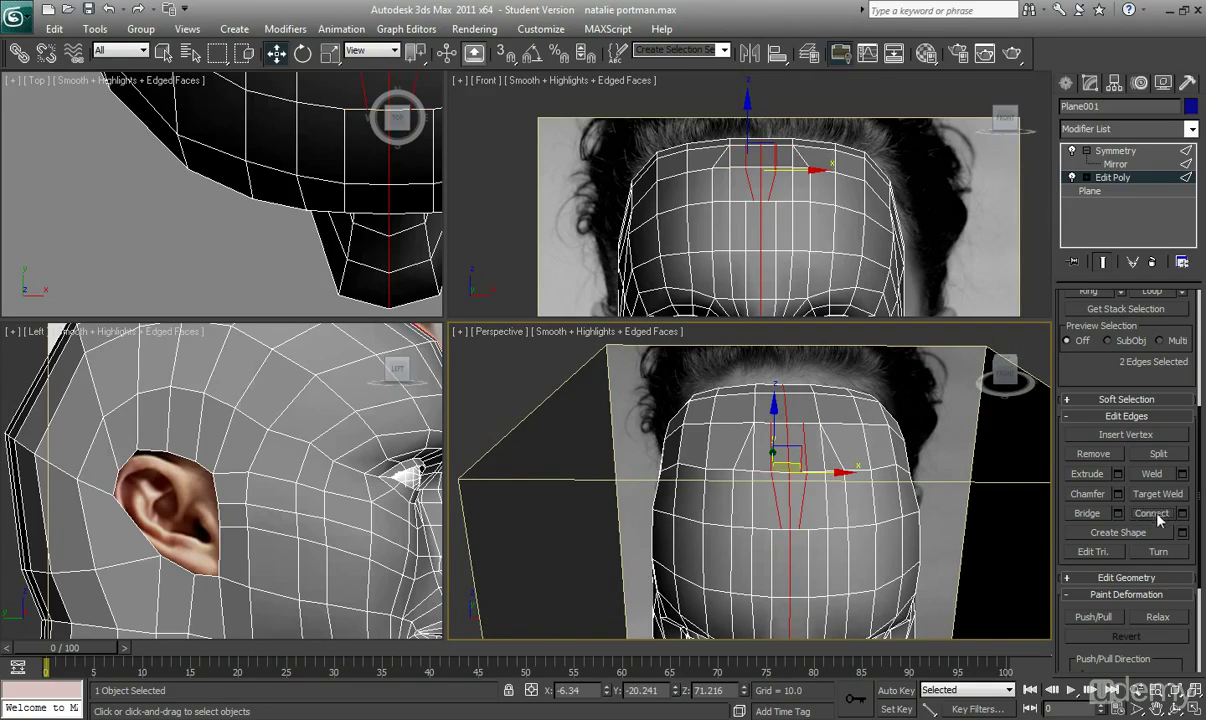
- At vertex level, target-weld the new column's loose end vertices, merging the top one into the centre line
{"action": "left_click_drag", "start_coordinate": [1199, 417], "coordinate": [1188, 268]}
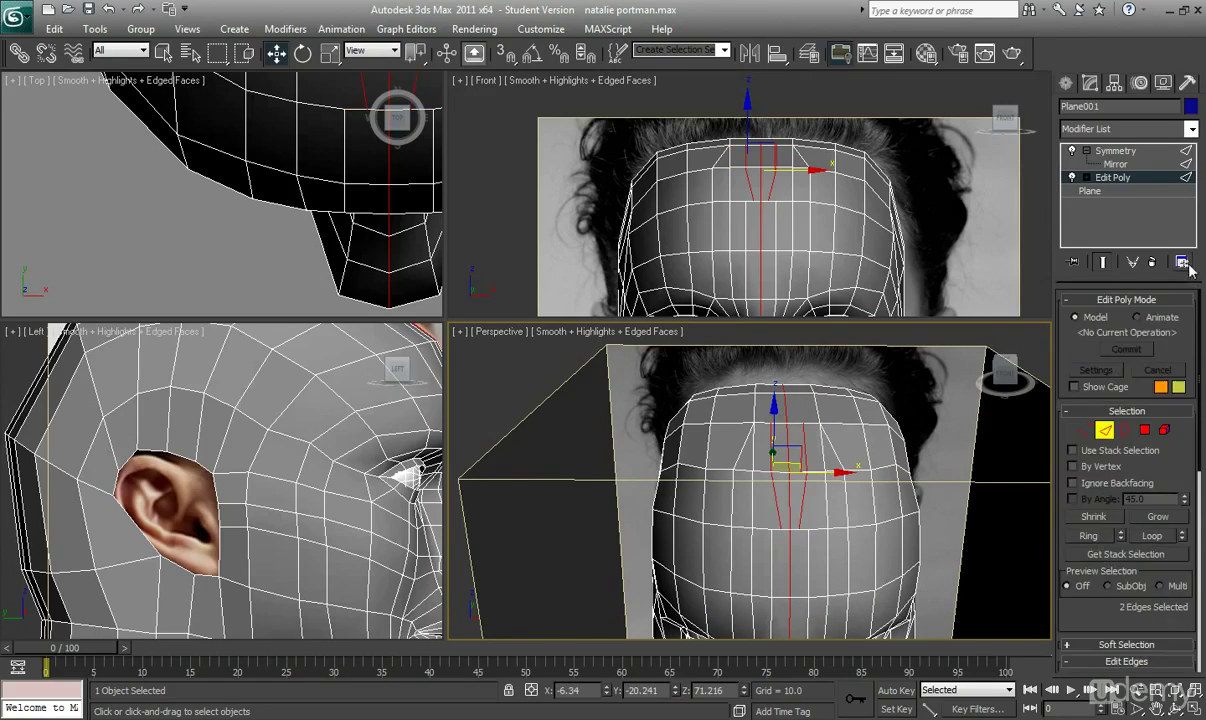
{"action": "left_click", "coordinate": [1088, 430]}
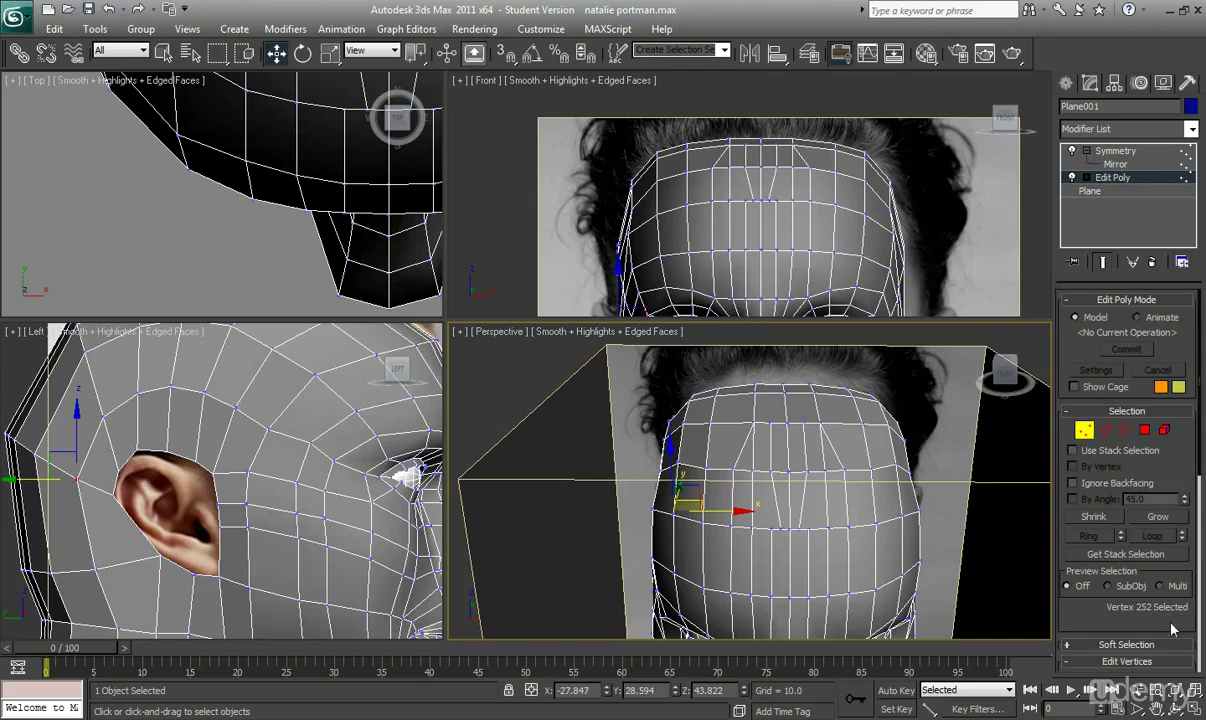
{"action": "scroll", "coordinate": [1148, 498], "scroll_direction": "down", "scroll_amount": 5}
{"action": "left_click", "coordinate": [1155, 498]}
{"action": "scroll", "coordinate": [821, 539], "scroll_direction": "up", "scroll_amount": 5}
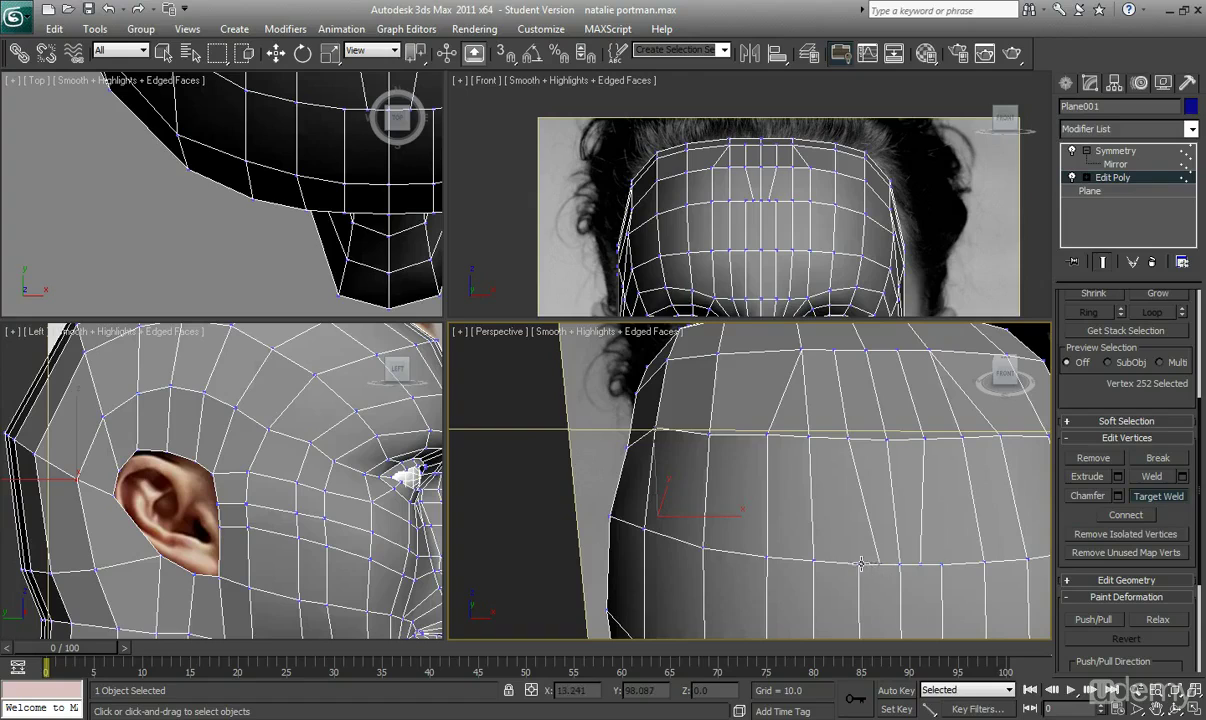
{"action": "left_click", "coordinate": [838, 351]}
{"action": "left_click", "coordinate": [866, 350]}
{"action": "right_click", "coordinate": [898, 467]}
- Select the vertex below and behind the ear opening and enable Soft Selection for it
{"action": "scroll", "coordinate": [897, 467], "scroll_direction": "down", "scroll_amount": 5}
{"action": "middle_click_drag", "start_coordinate": [896, 471], "coordinate": [732, 612], "text": "alt"}
{"action": "scroll", "coordinate": [707, 578], "scroll_direction": "up", "scroll_amount": 3}
{"action": "left_click", "coordinate": [760, 580]}
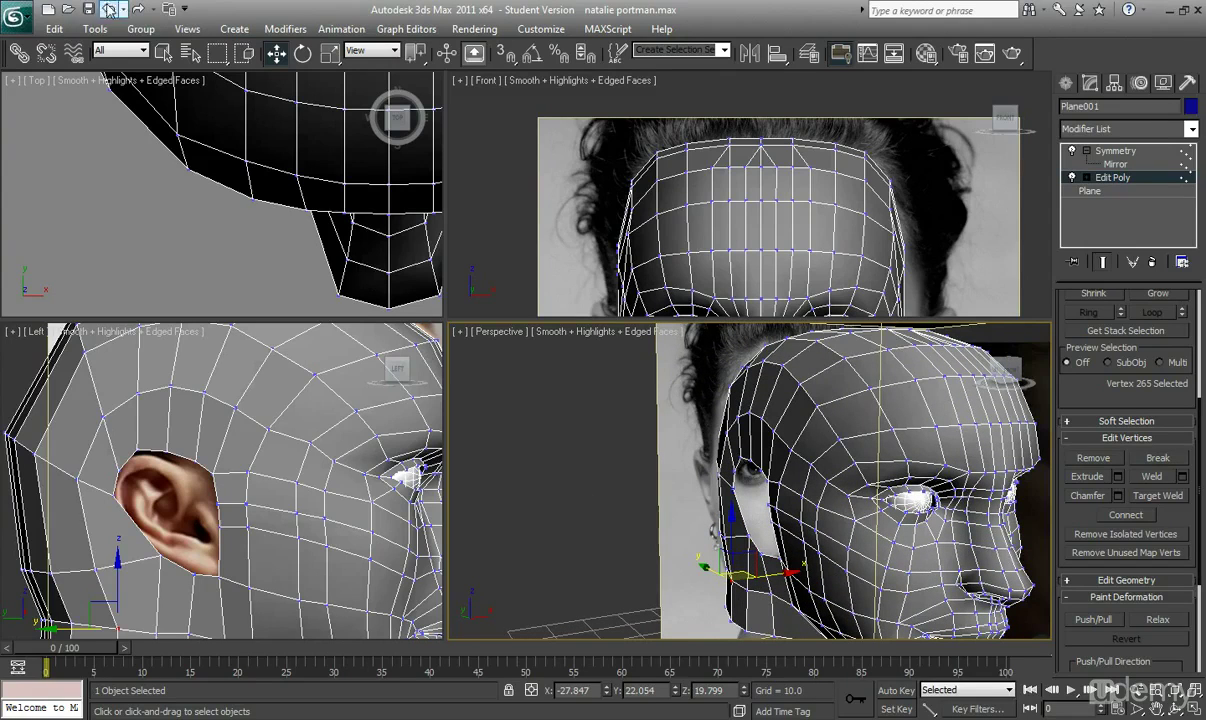
{"action": "scroll", "coordinate": [855, 562], "scroll_direction": "down", "scroll_amount": 2}
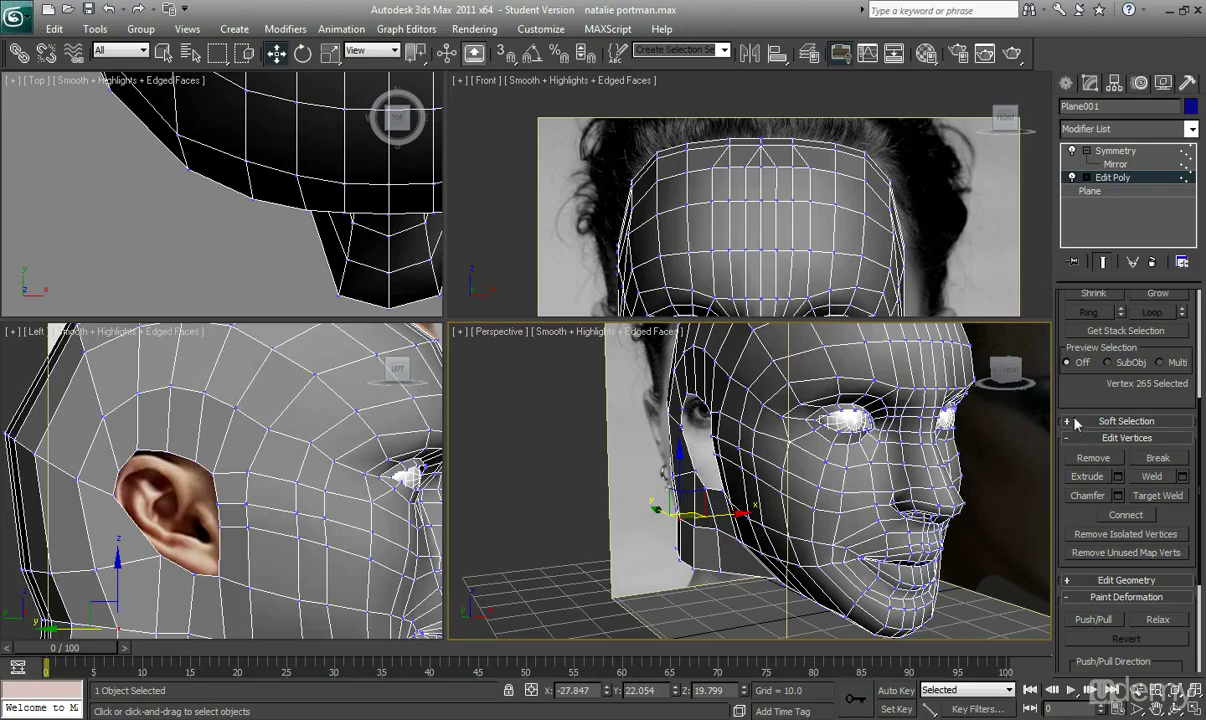
{"action": "left_click_drag", "start_coordinate": [1198, 434], "coordinate": [1203, 331]}
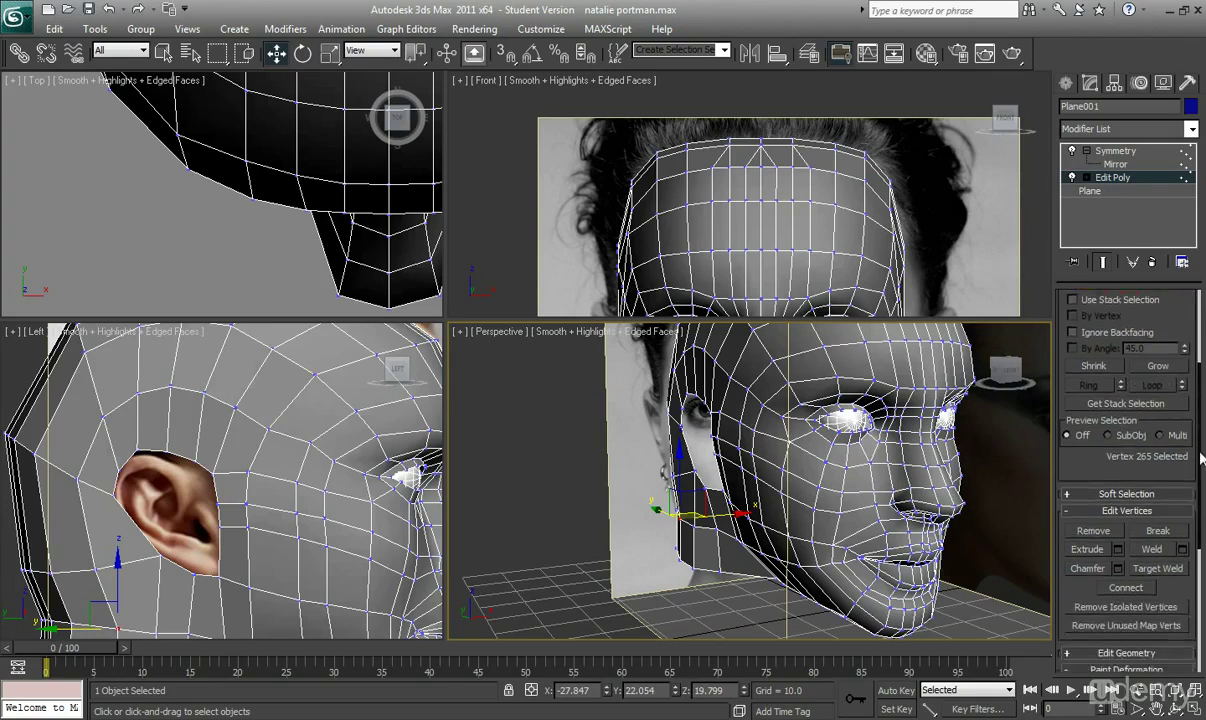
{"action": "mouse_move", "coordinate": [1201, 458]}
{"action": "left_mouse_down"}
{"action": "mouse_move", "coordinate": [1203, 432]}
{"action": "mouse_move", "coordinate": [1149, 486]}
{"action": "left_mouse_up"}
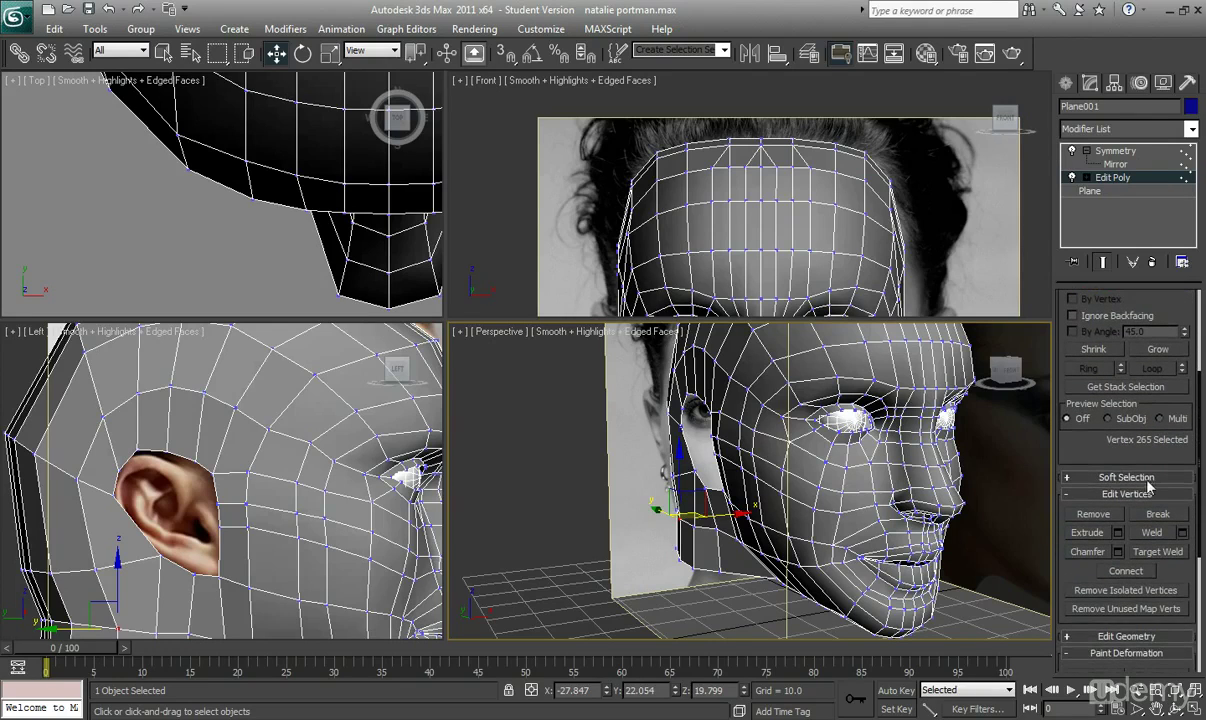
{"action": "left_click", "coordinate": [1074, 479]}
{"action": "scroll", "coordinate": [1072, 403], "scroll_direction": "up", "scroll_amount": 3}
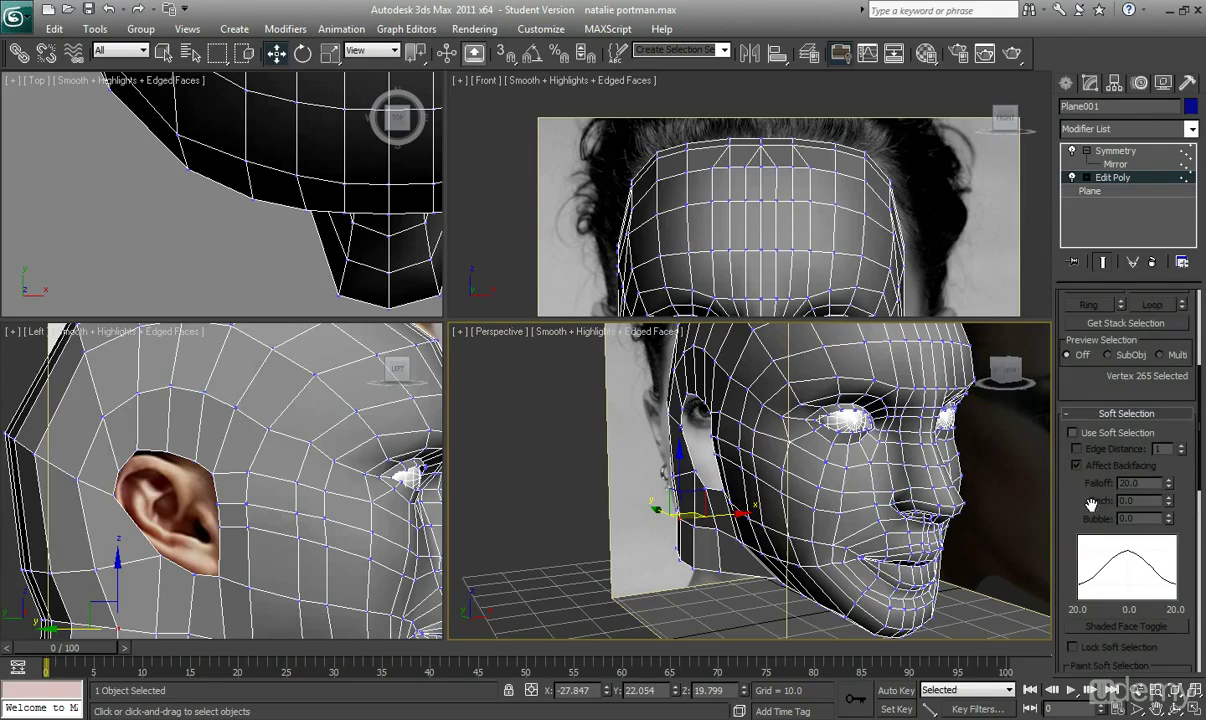
{"action": "left_click", "coordinate": [1073, 438]}
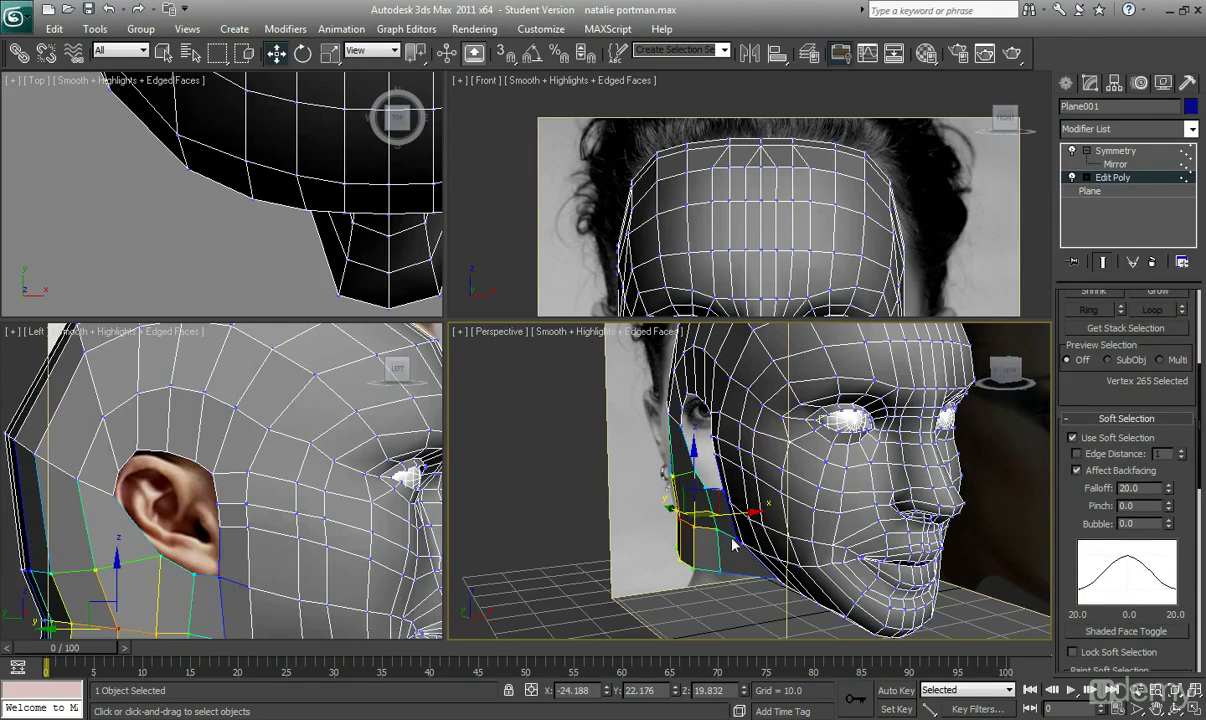
- Try moving the soft-selected vertex below the ear along the X axis with a falloff of 20
{"action": "middle_click_drag", "start_coordinate": [755, 534], "coordinate": [819, 540], "text": "alt"}
{"action": "scroll", "coordinate": [819, 540], "scroll_direction": "up", "scroll_amount": 4}
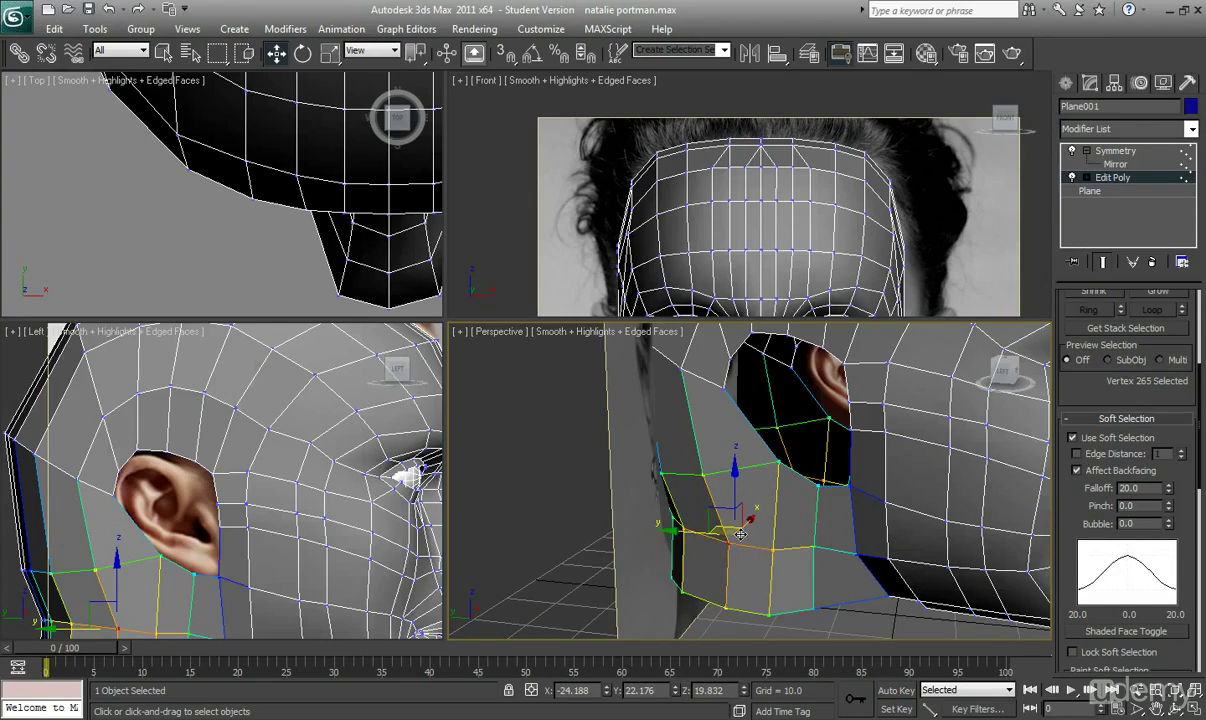
{"action": "middle_click_drag", "start_coordinate": [735, 556], "coordinate": [740, 560], "text": "alt"}
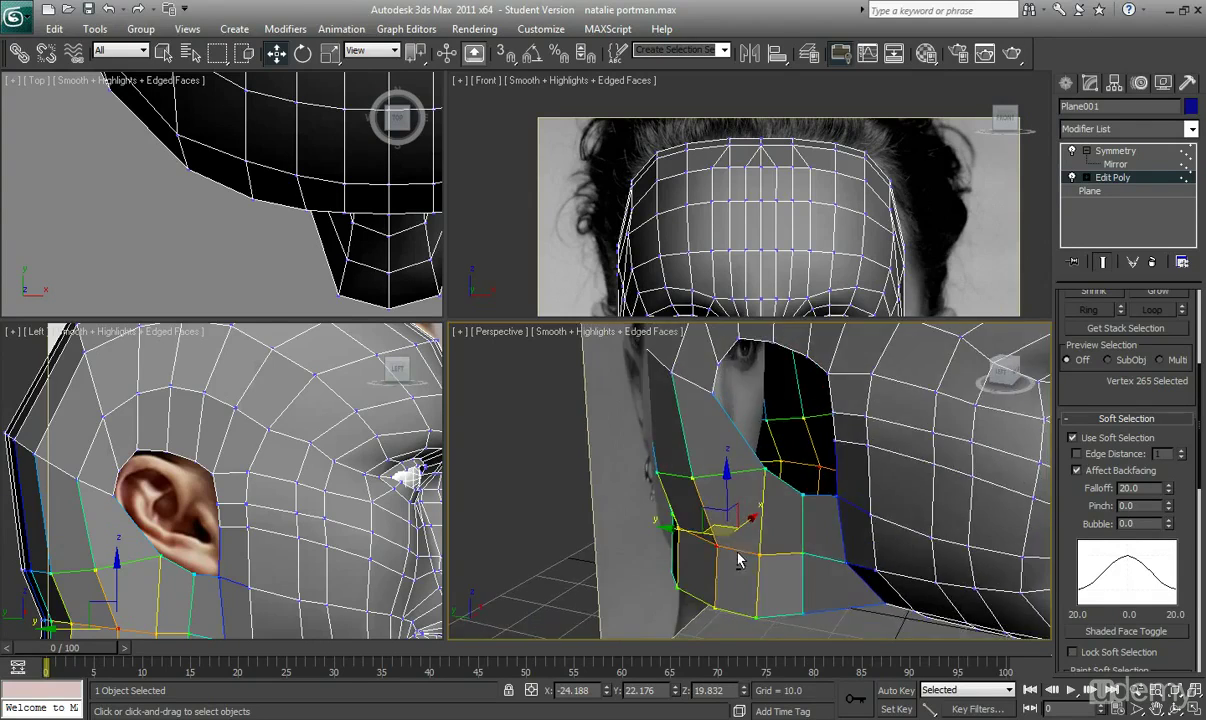
{"action": "middle_click_drag", "start_coordinate": [869, 536], "coordinate": [855, 543], "text": "alt"}
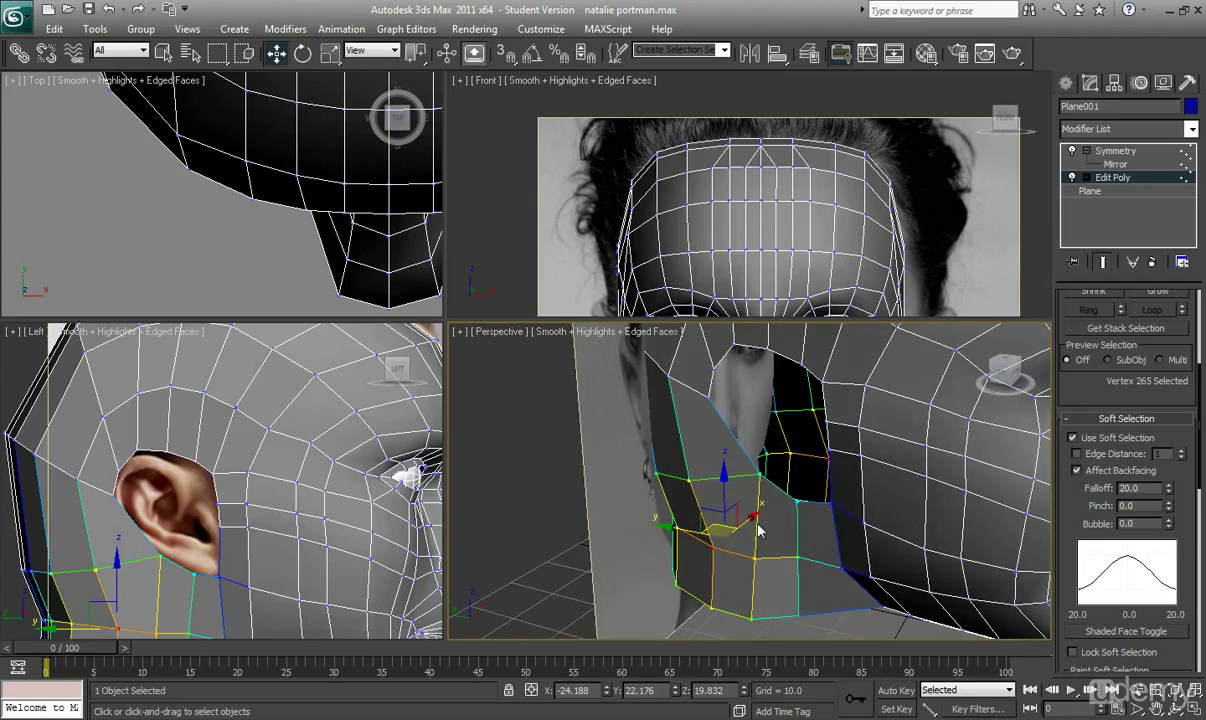
{"action": "mouse_move", "coordinate": [754, 517]}
{"action": "left_mouse_down"}
{"action": "mouse_move", "coordinate": [715, 536]}
{"action": "mouse_move", "coordinate": [758, 520]}
{"action": "left_mouse_up"}
{"action": "left_click", "coordinate": [734, 586]}
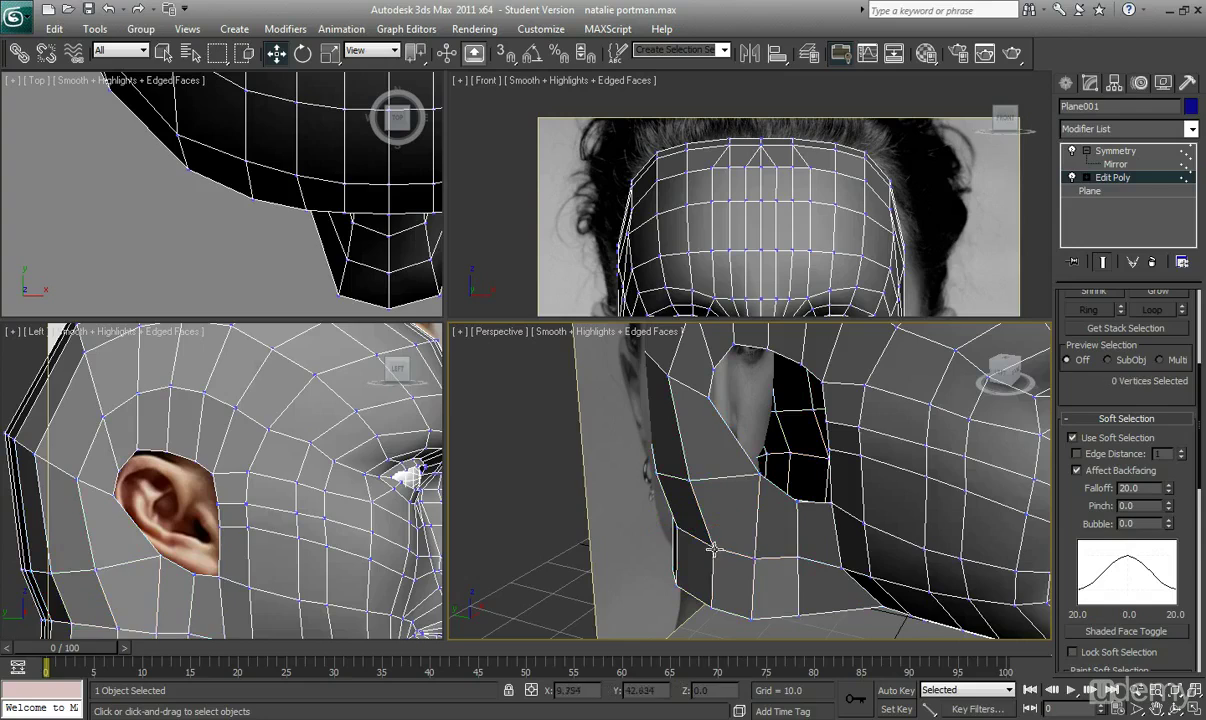
{"action": "left_click", "coordinate": [713, 548]}
{"action": "middle_click_drag", "start_coordinate": [737, 530], "coordinate": [740, 525], "text": "alt"}
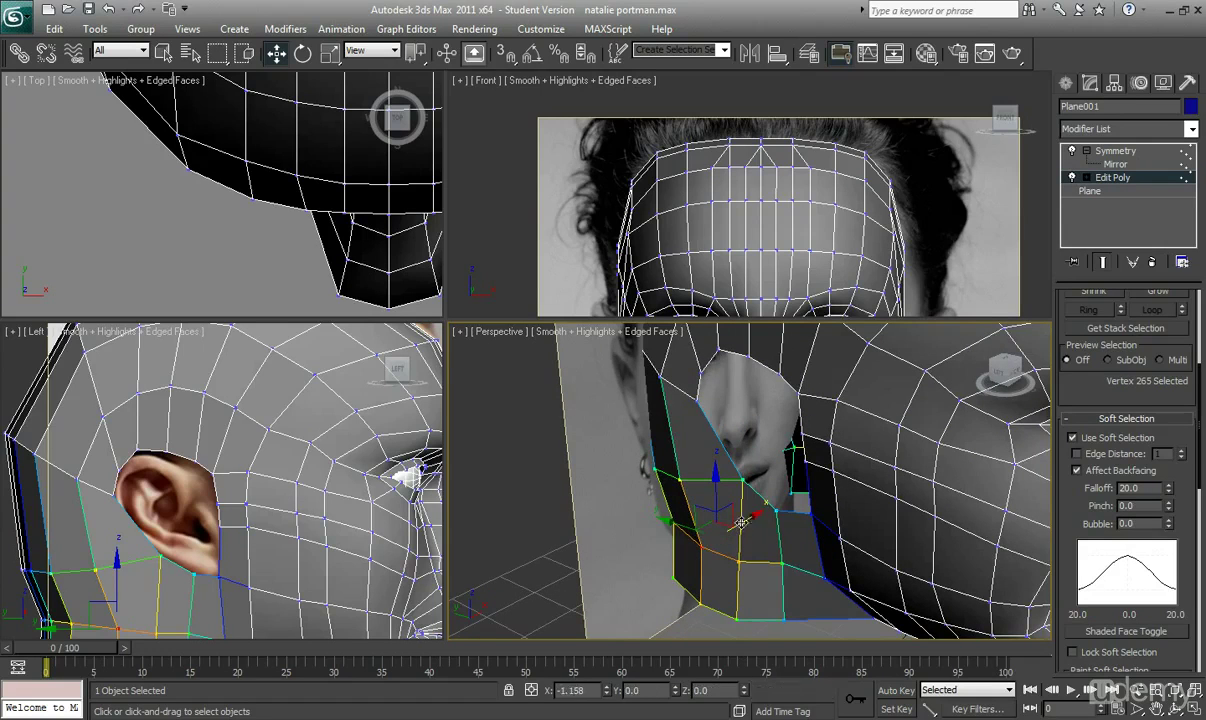
{"action": "left_click_drag", "start_coordinate": [735, 524], "coordinate": [806, 505]}
{"action": "mouse_move", "coordinate": [806, 505]}
{"action": "middle_mouse_down", "text": "alt"}
{"action": "mouse_move", "coordinate": [733, 528]}
{"action": "mouse_move", "coordinate": [785, 516]}
{"action": "middle_mouse_up", "text": "alt"}
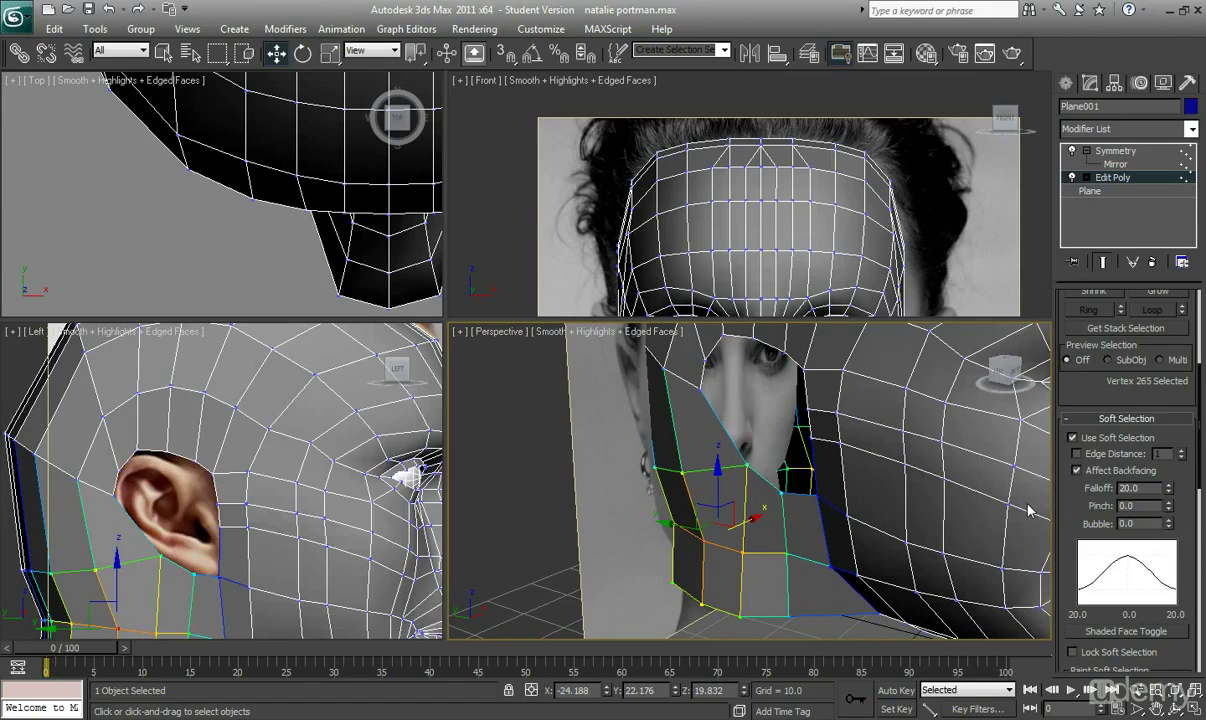
- Try a soft selection falloff of 82.6 by moving the neighbouring vertex below the ear sideways
{"action": "left_click_drag", "start_coordinate": [1171, 496], "coordinate": [1195, 228]}
{"action": "middle_click_drag", "start_coordinate": [864, 451], "coordinate": [912, 485], "text": "alt"}
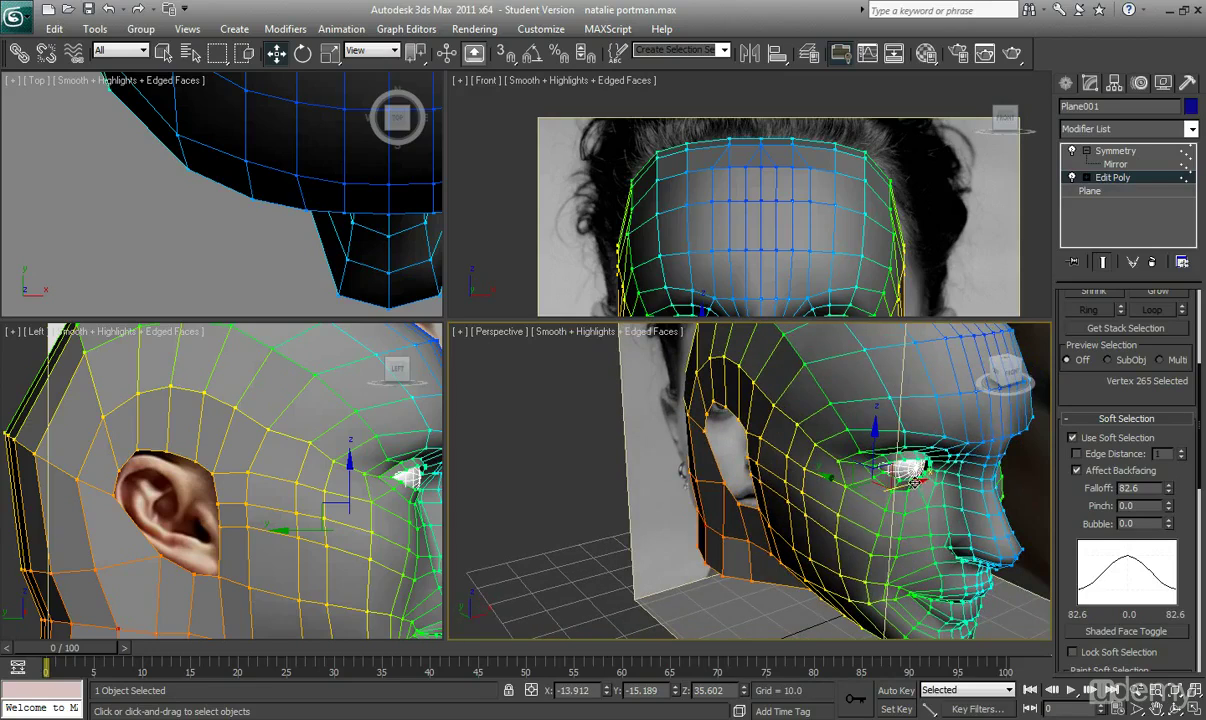
{"action": "left_click", "coordinate": [778, 560]}
{"action": "left_click", "coordinate": [872, 470]}
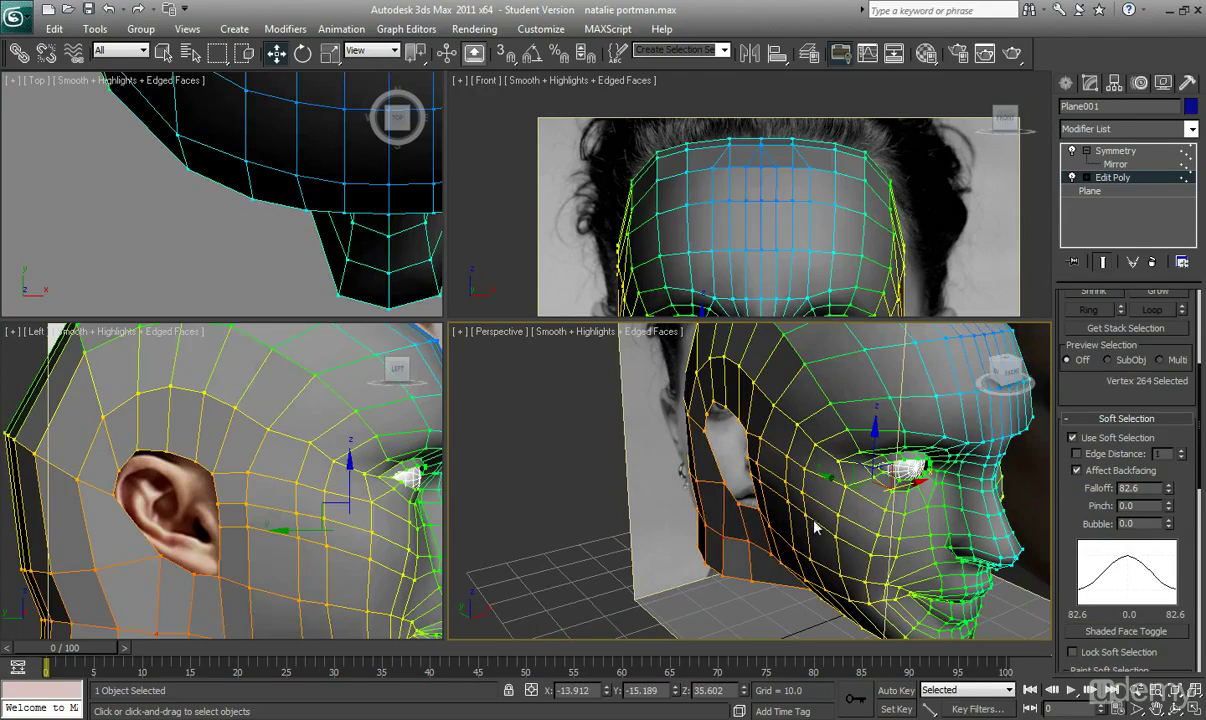
{"action": "left_click_drag", "start_coordinate": [909, 483], "coordinate": [690, 521]}
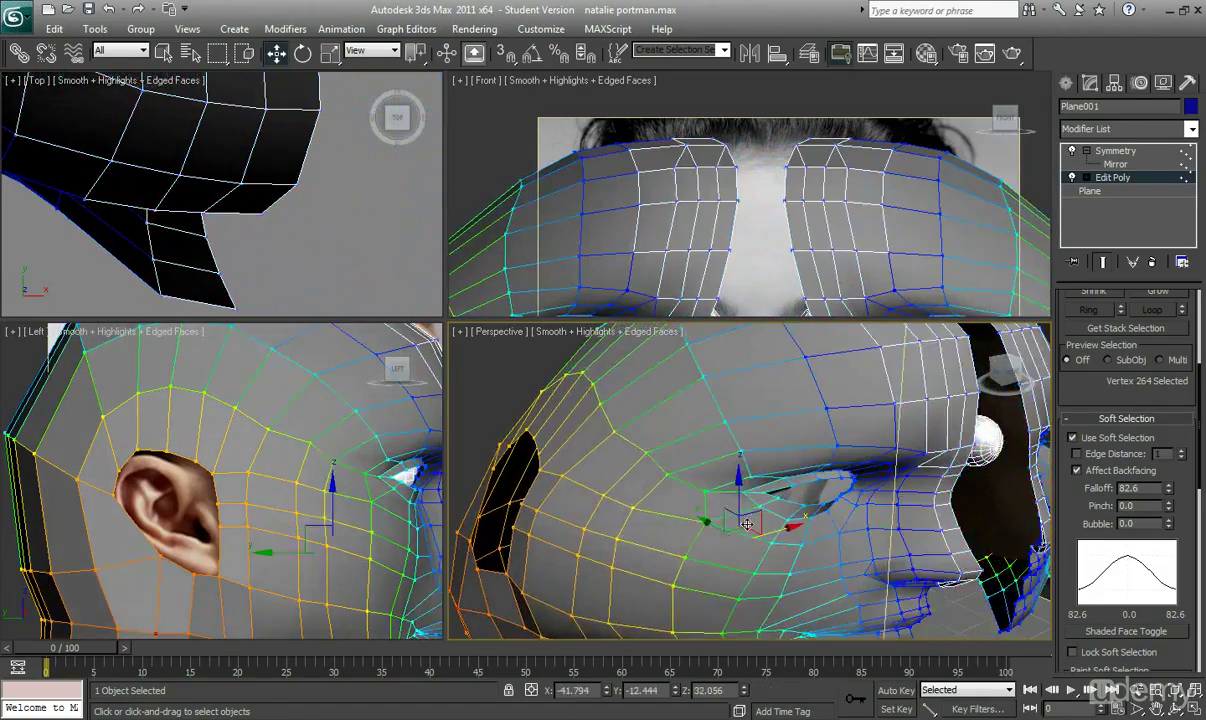
{"action": "middle_click_drag", "start_coordinate": [720, 521], "coordinate": [768, 523], "text": "alt"}
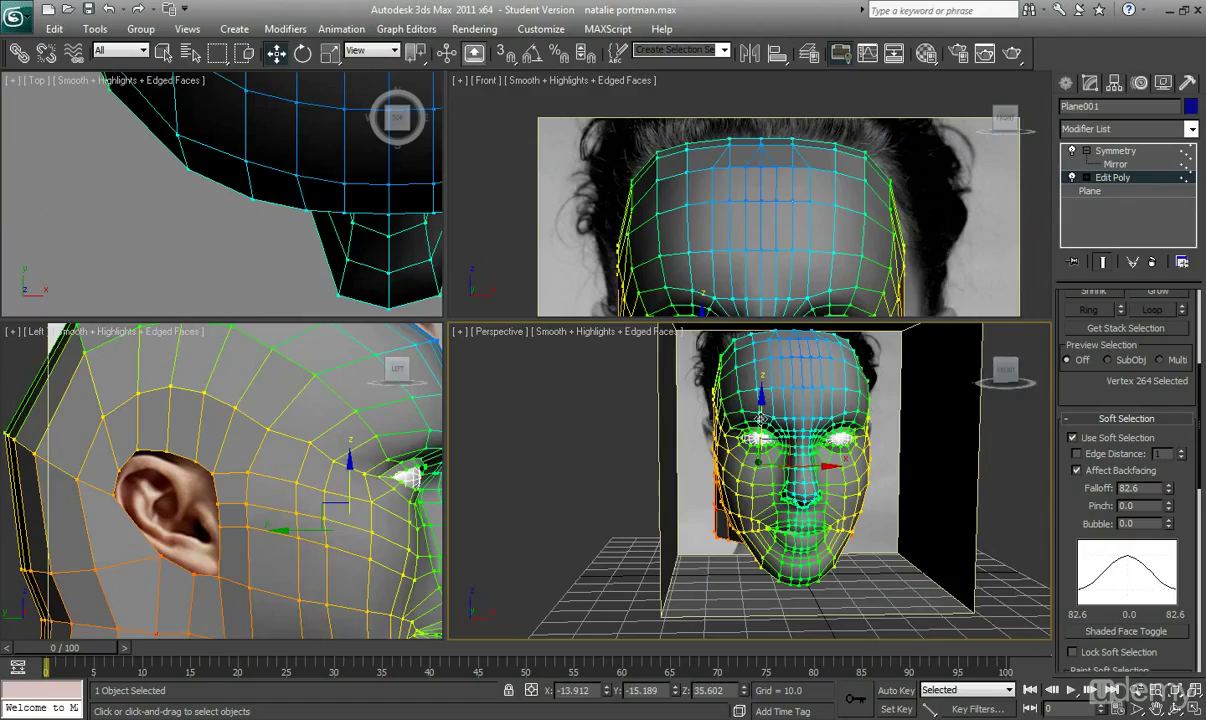
{"action": "left_click_drag", "start_coordinate": [760, 419], "coordinate": [840, 598]}
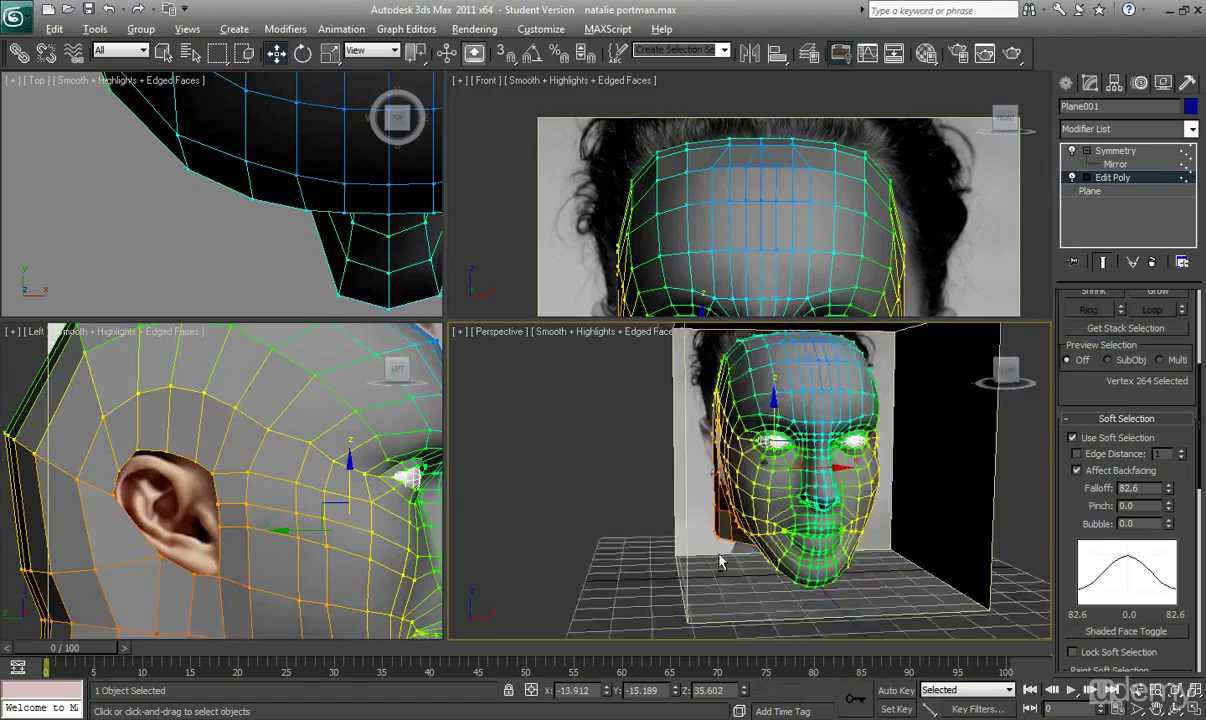
{"action": "middle_click_drag", "start_coordinate": [721, 565], "coordinate": [783, 573], "text": "alt"}
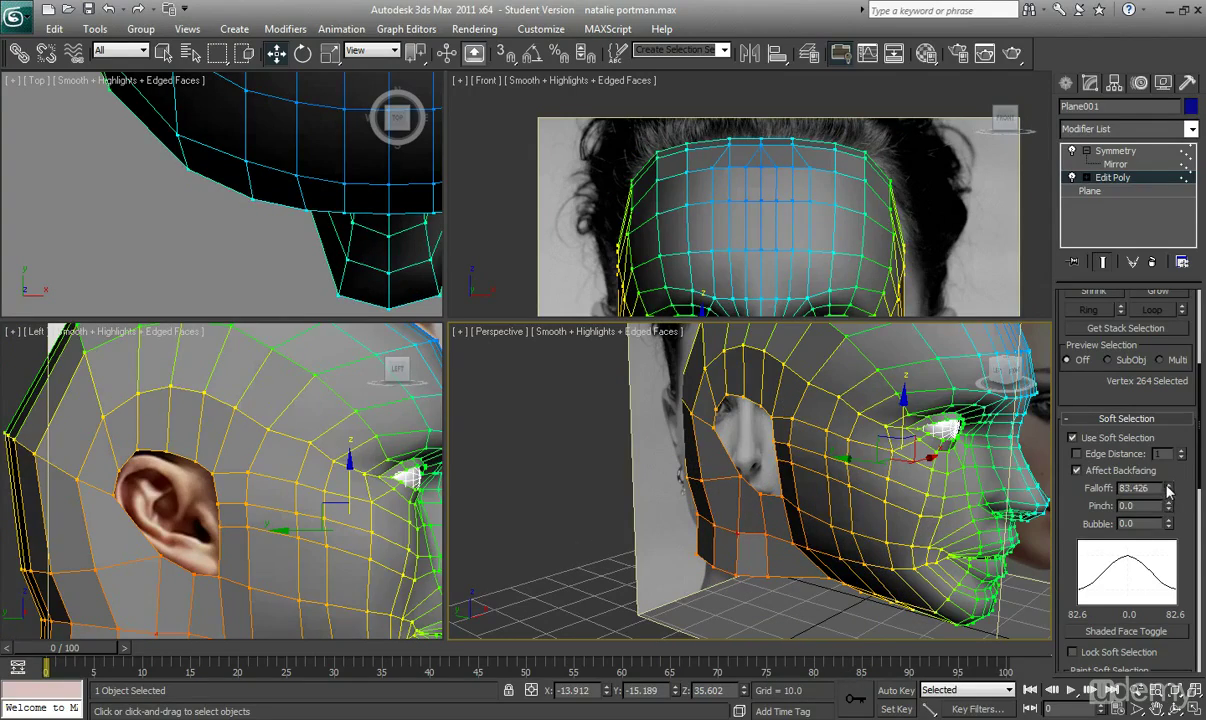
- Reduce the soft selection falloff to 22.302 and move the rear vertex behind the ear inward along the X axis
{"action": "left_click_drag", "start_coordinate": [1170, 488], "coordinate": [1173, 548]}
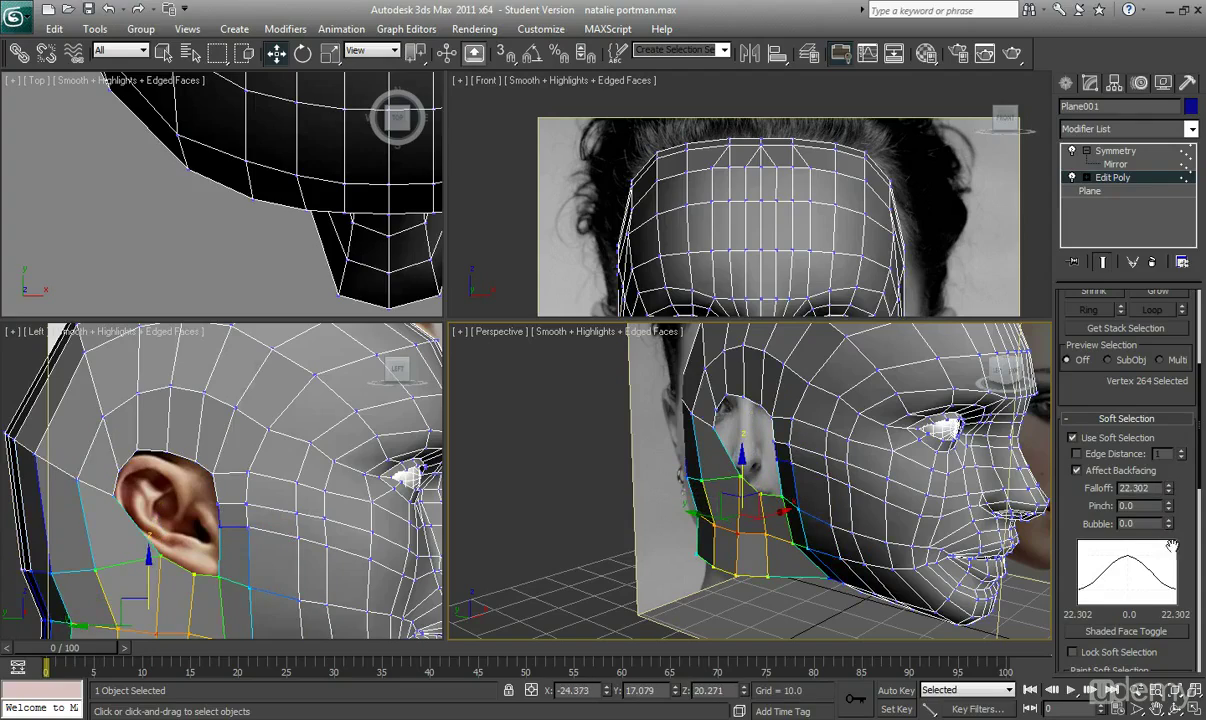
{"action": "middle_click_drag", "start_coordinate": [783, 510], "coordinate": [812, 553], "text": "alt"}
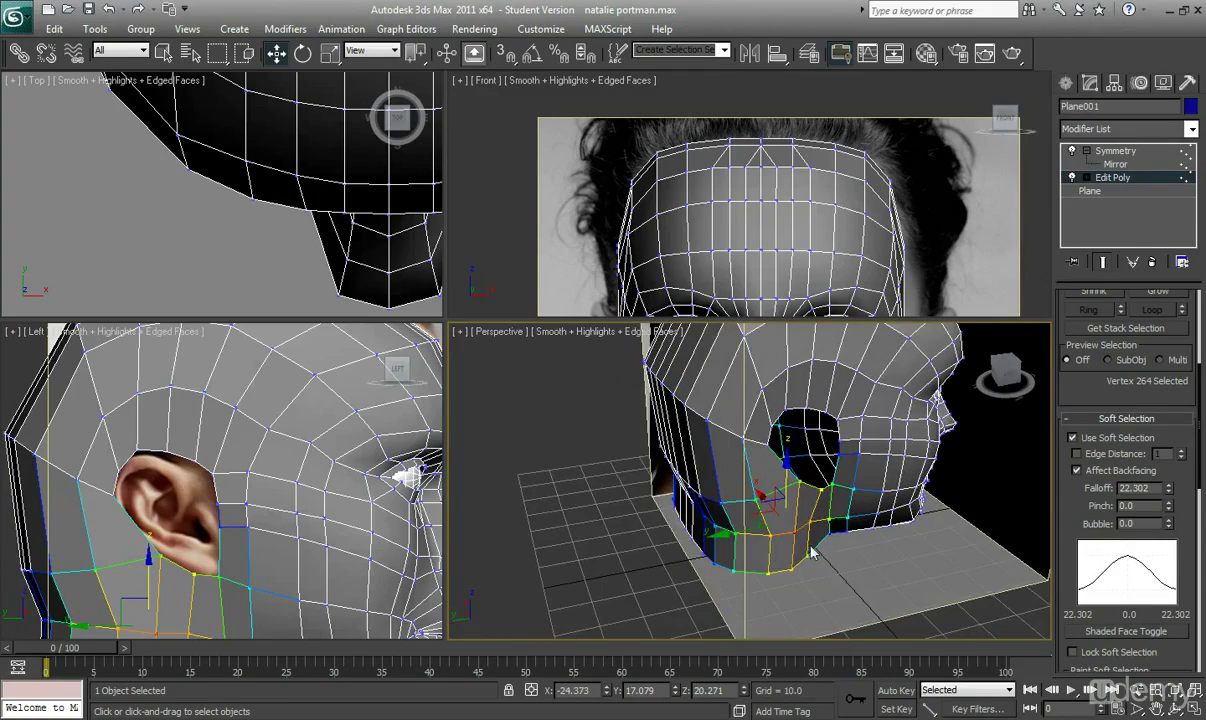
{"action": "left_click", "coordinate": [733, 533]}
{"action": "middle_click_drag", "start_coordinate": [733, 533], "coordinate": [840, 580], "text": "alt"}
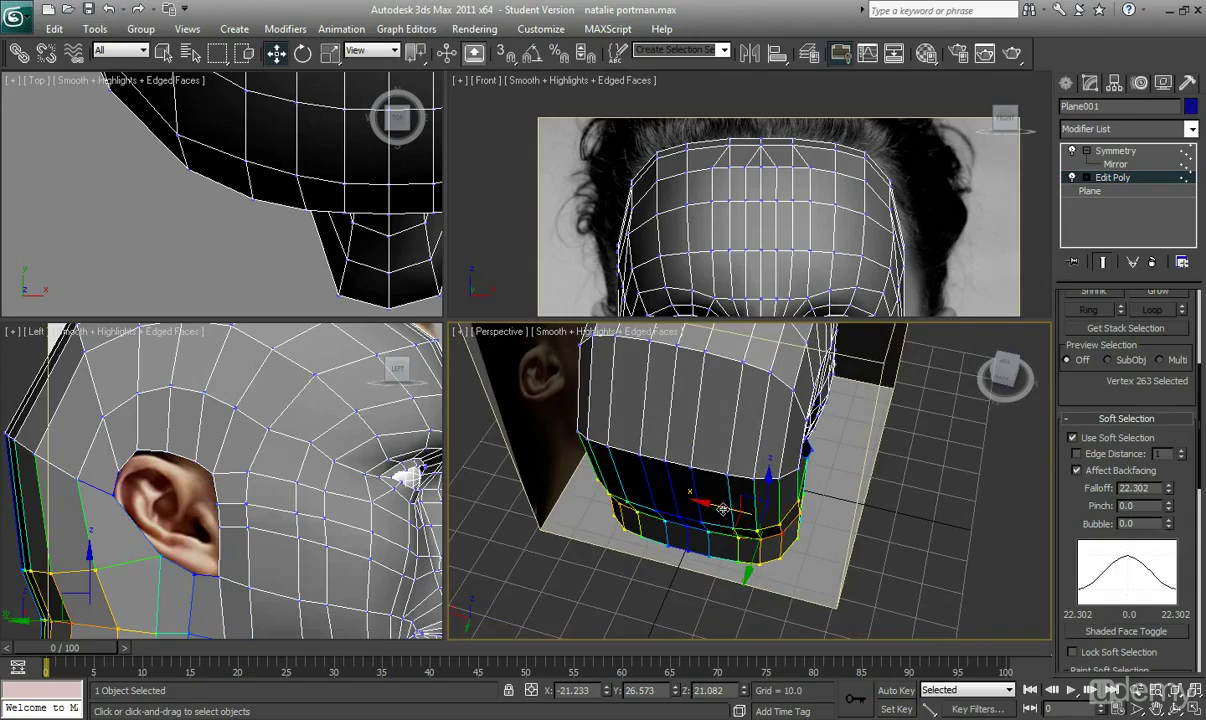
{"action": "left_click_drag", "start_coordinate": [722, 508], "coordinate": [696, 503]}
{"action": "middle_click_drag", "start_coordinate": [692, 502], "coordinate": [738, 533], "text": "alt"}
- Select the vertex below the ear, enlarge the Front viewport around the jaw and neck, and make the mesh see-through
{"action": "left_click", "coordinate": [735, 535]}
{"action": "left_click", "coordinate": [731, 535]}
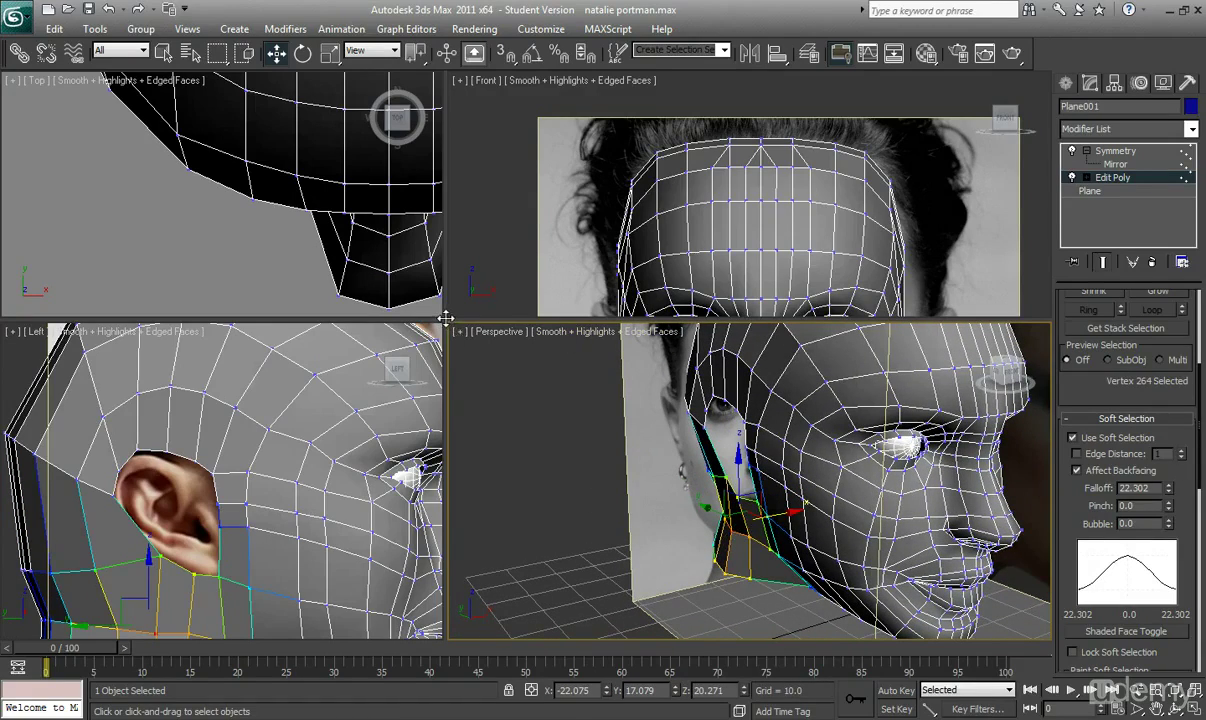
{"action": "left_click_drag", "start_coordinate": [446, 319], "coordinate": [452, 481]}
{"action": "middle_click_drag", "start_coordinate": [612, 432], "coordinate": [643, 357]}
{"action": "scroll", "coordinate": [616, 318], "scroll_direction": "up", "scroll_amount": 2}
{"action": "key", "text": "alt+x"}
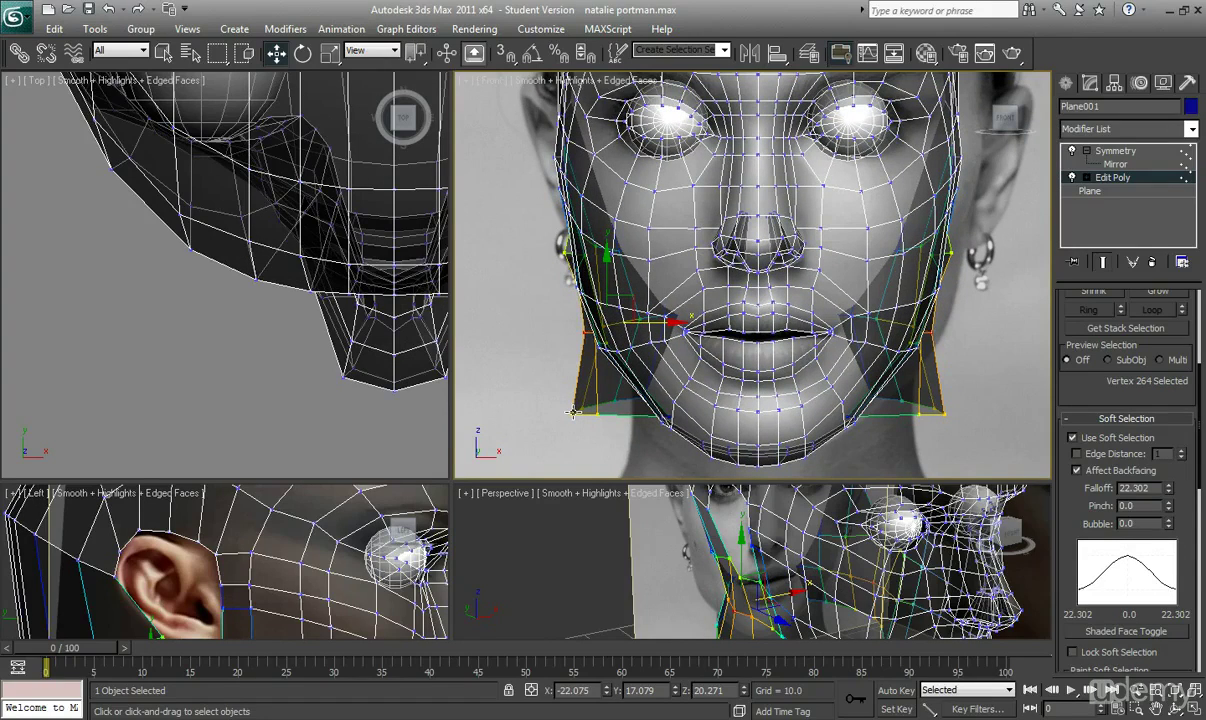
- Add the bottom corner vertex to the selection and move both inward along X to the neck outline in the front photo
{"action": "left_click", "coordinate": [573, 412], "text": "ctrl"}
{"action": "left_click_drag", "start_coordinate": [667, 327], "coordinate": [706, 331]}
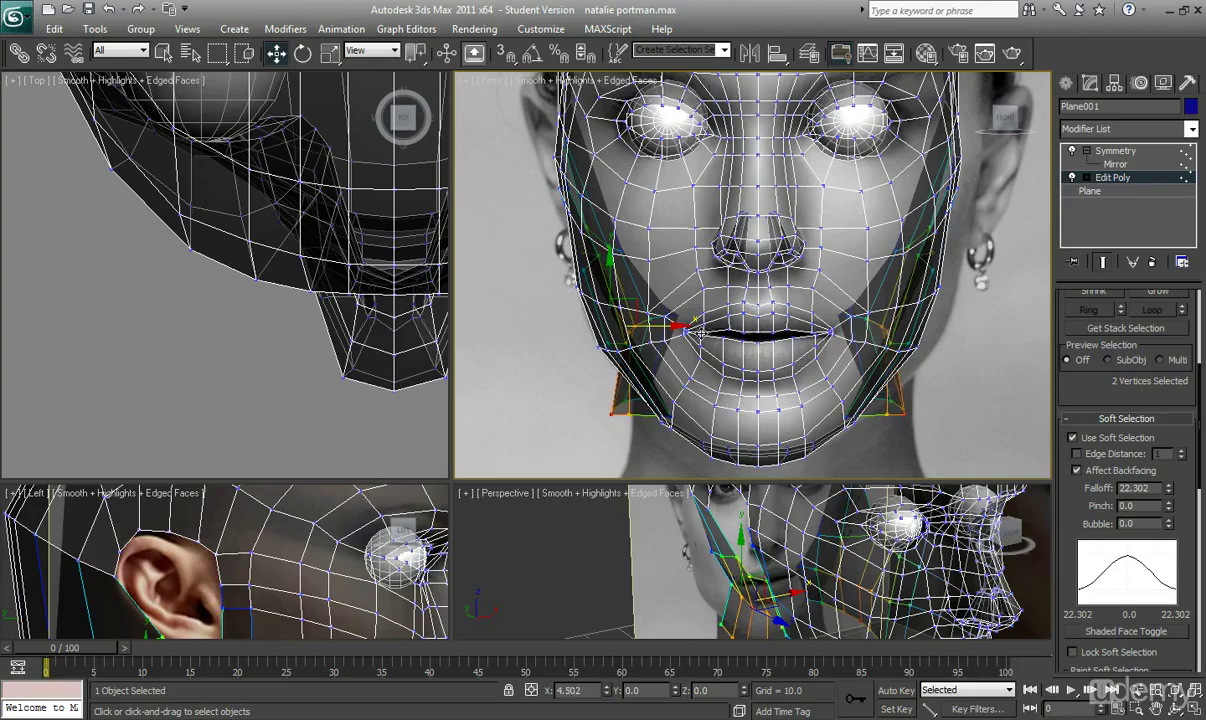
{"action": "left_click_drag", "start_coordinate": [697, 333], "coordinate": [726, 333]}
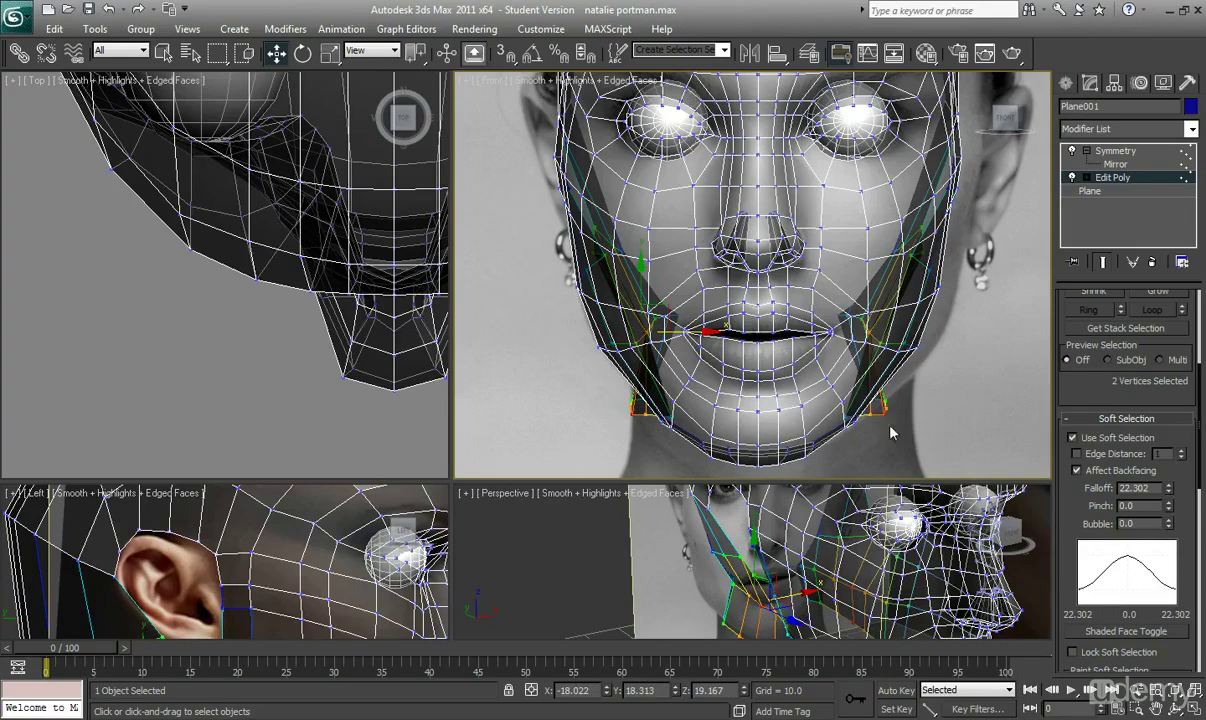
{"action": "middle_click_drag", "start_coordinate": [673, 350], "coordinate": [695, 355]}
{"action": "left_click_drag", "start_coordinate": [703, 352], "coordinate": [681, 358]}
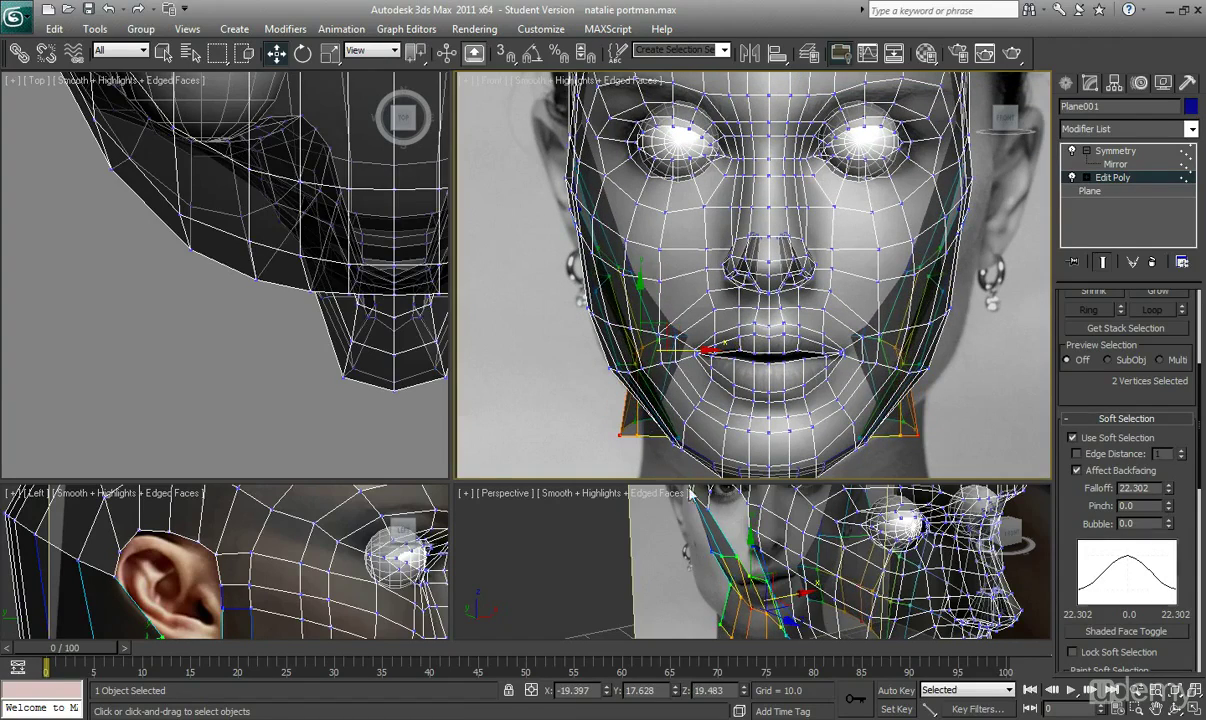
- Select two rear vertices below the ear, reduce the soft selection falloff to 16.503 and move them slightly outward along X
{"action": "middle_click_drag", "start_coordinate": [704, 600], "coordinate": [722, 554], "text": "alt"}
{"action": "left_click", "coordinate": [733, 563]}
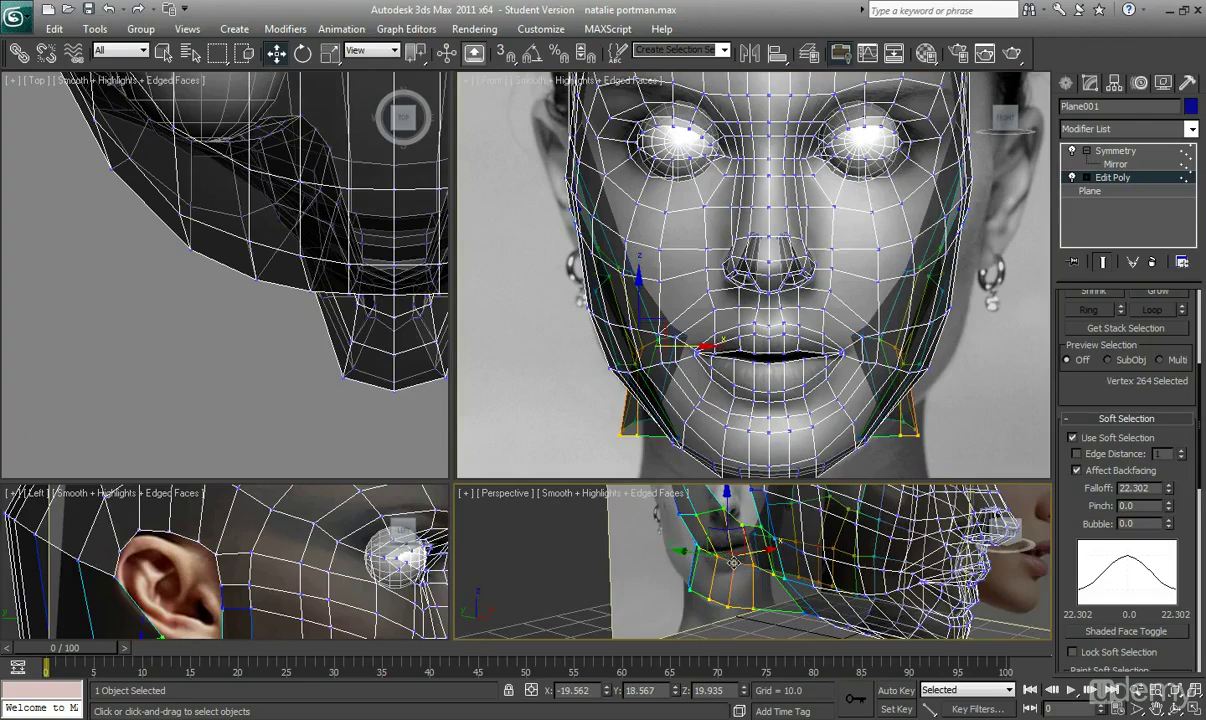
{"action": "left_click", "coordinate": [718, 561], "text": "ctrl"}
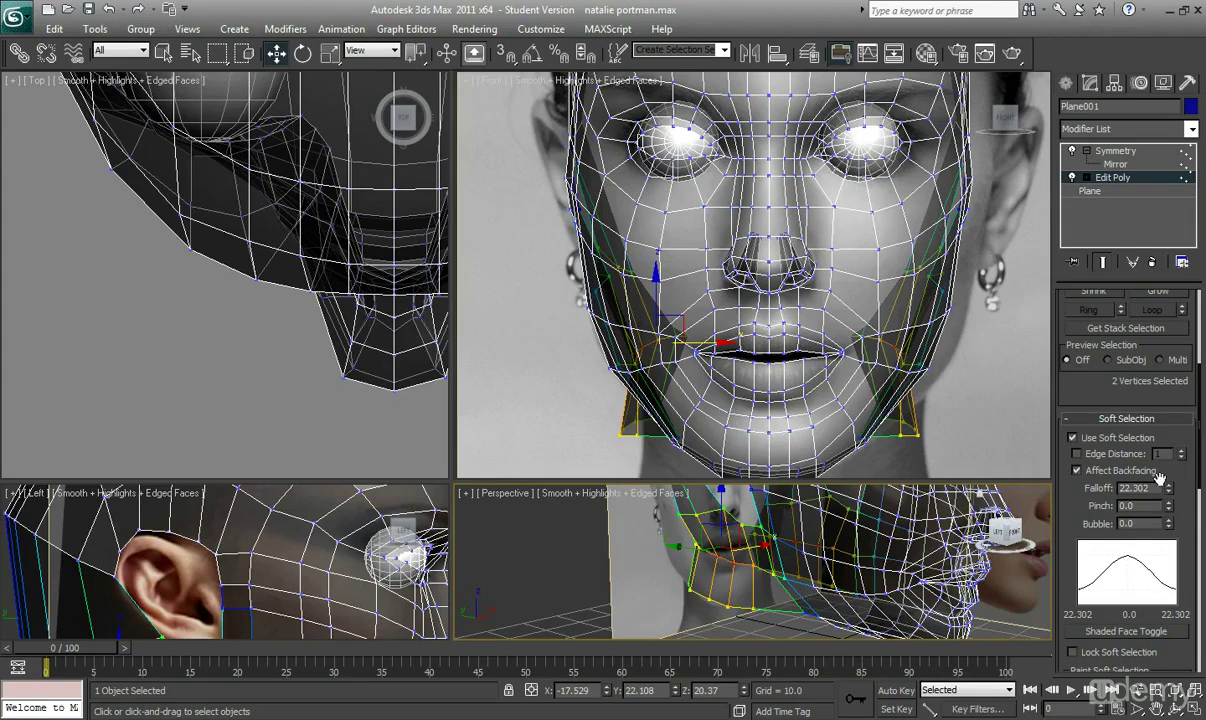
{"action": "left_click_drag", "start_coordinate": [1170, 490], "coordinate": [1170, 507]}
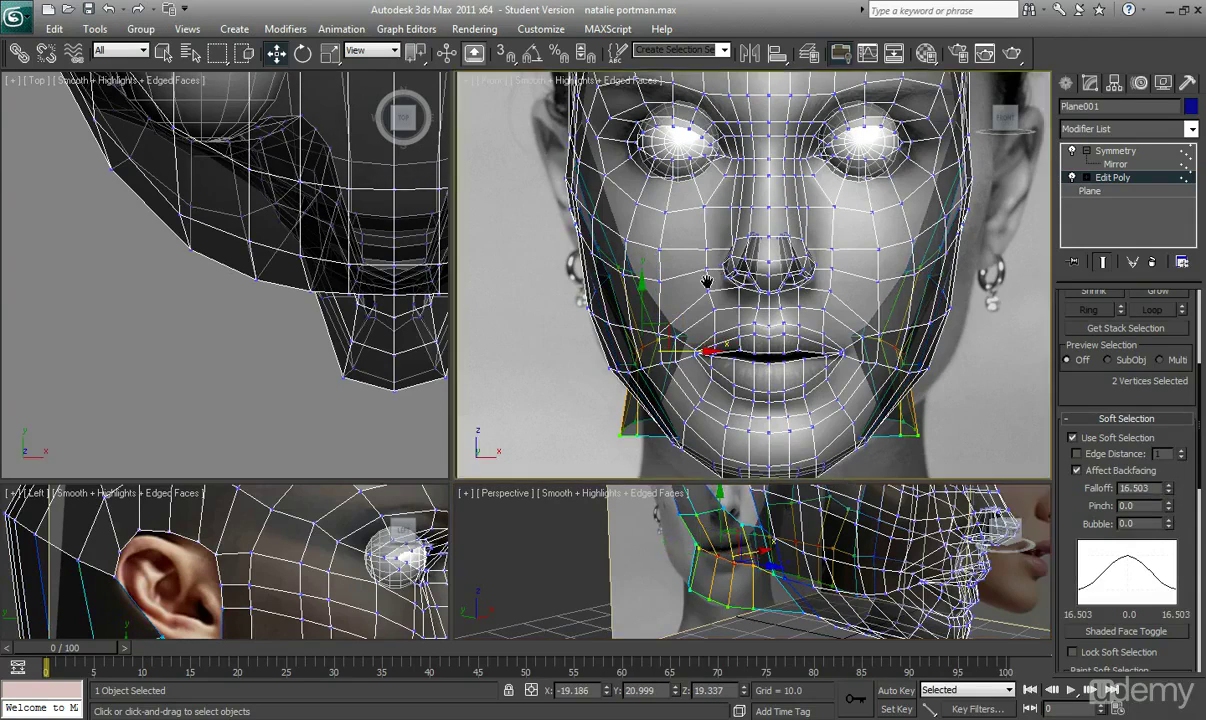
{"action": "left_click", "coordinate": [1076, 469]}
{"action": "middle_click_drag", "start_coordinate": [705, 301], "coordinate": [709, 290]}
{"action": "left_click_drag", "start_coordinate": [710, 341], "coordinate": [698, 340]}
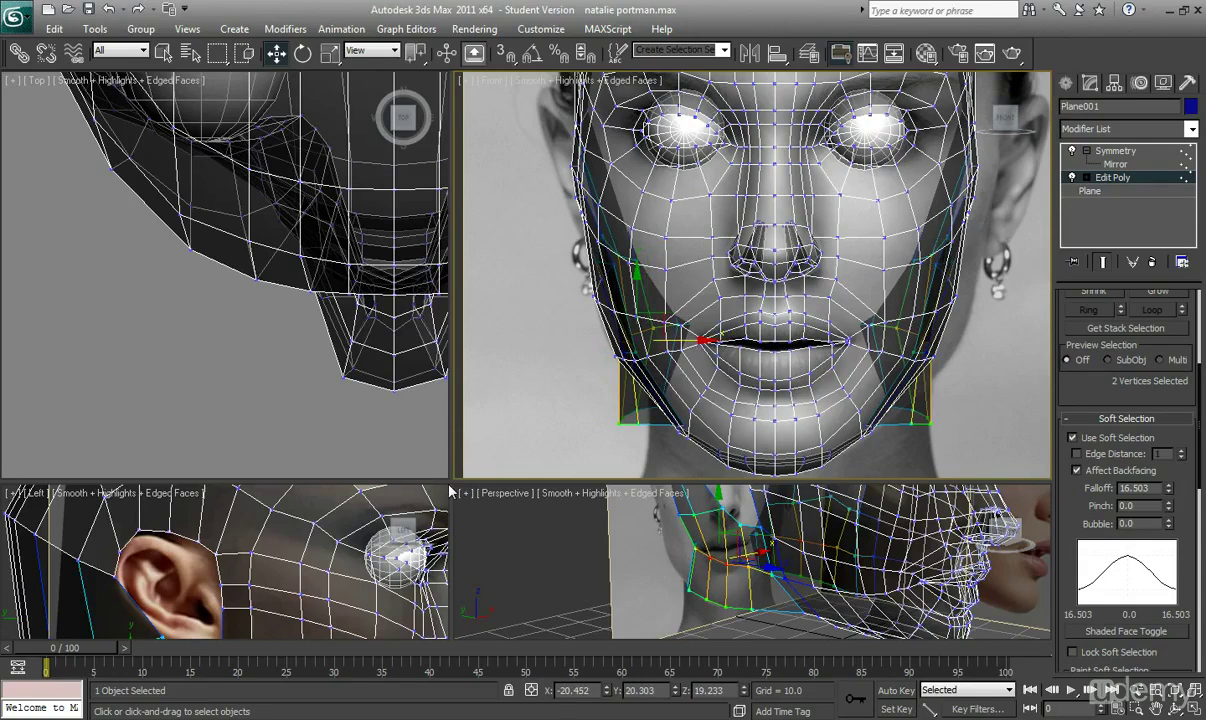
- Enlarge the lower viewports, select the vertex at the back of the head and move it inward along X and forward along Y
{"action": "left_click_drag", "start_coordinate": [450, 482], "coordinate": [446, 333]}
{"action": "middle_click_drag", "start_coordinate": [709, 536], "coordinate": [760, 558], "text": "alt"}
{"action": "left_click", "coordinate": [800, 573]}
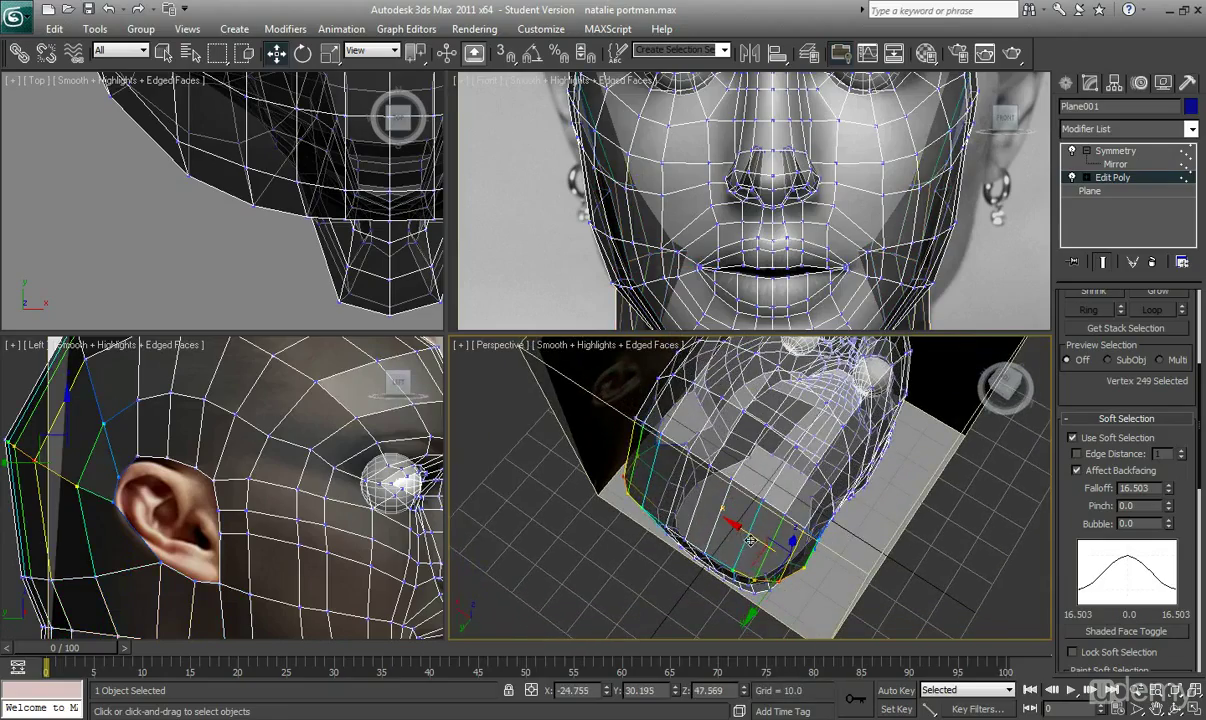
{"action": "left_click_drag", "start_coordinate": [750, 540], "coordinate": [742, 531]}
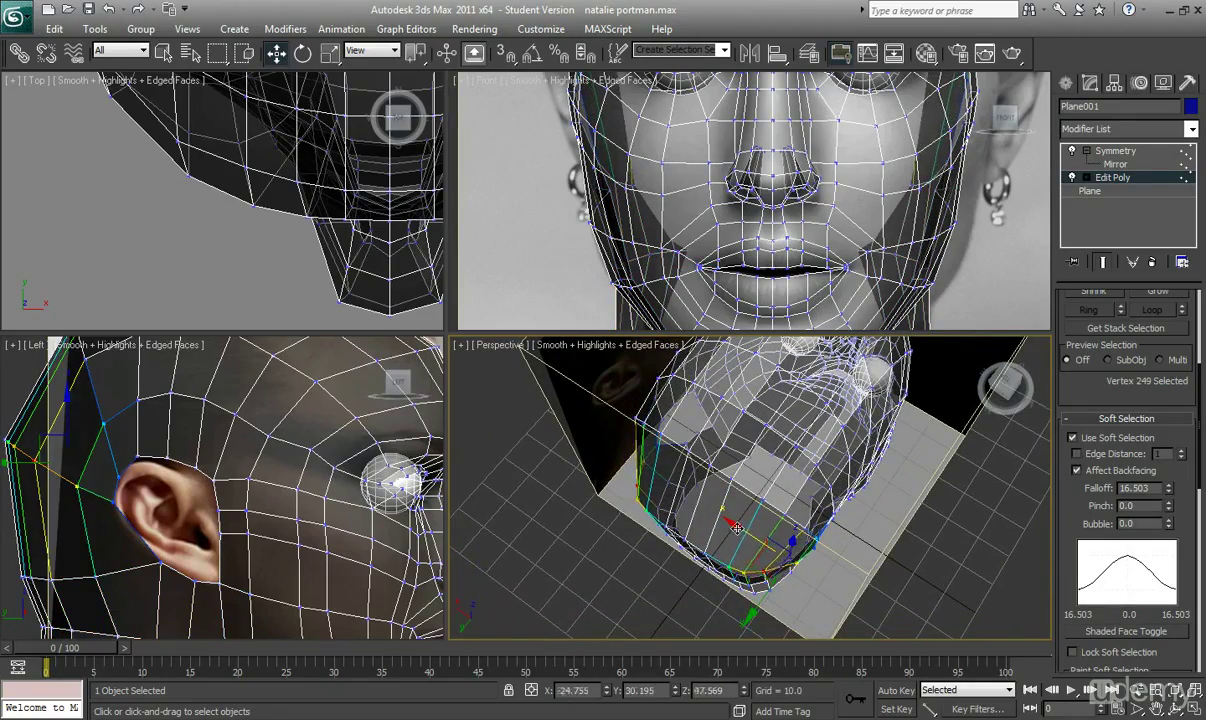
{"action": "middle_click_drag", "start_coordinate": [735, 527], "coordinate": [675, 490], "text": "alt"}
{"action": "left_click", "coordinate": [675, 490]}
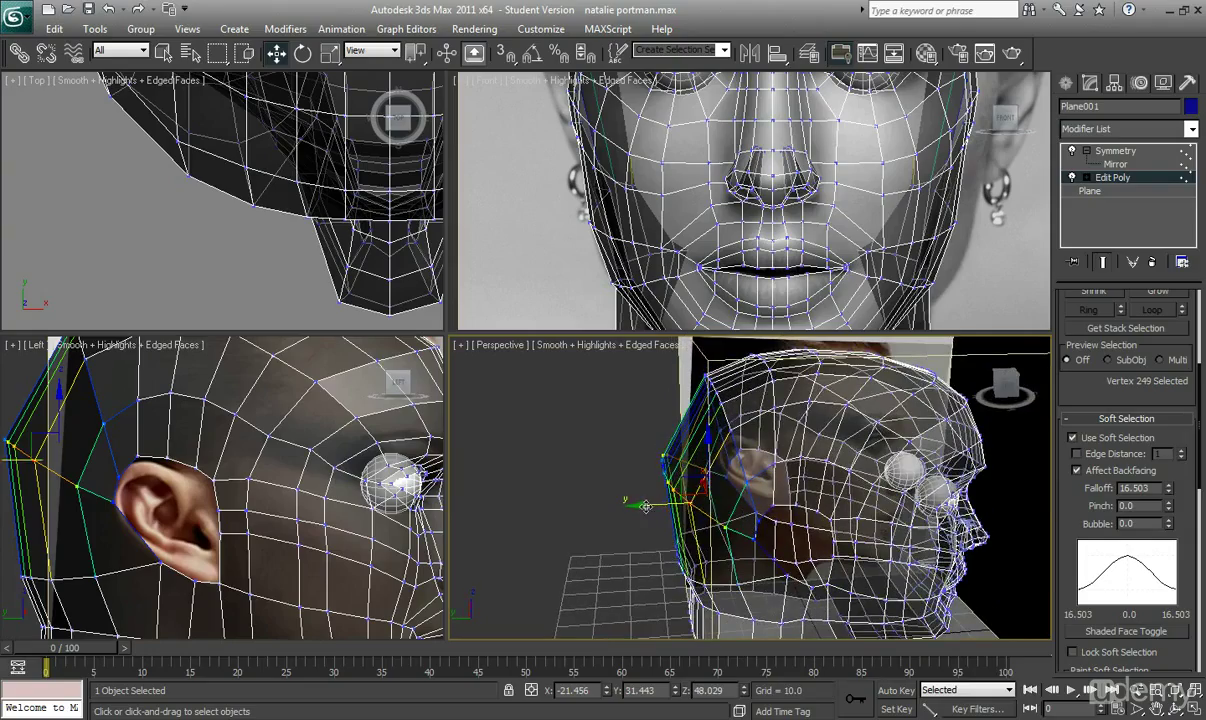
{"action": "left_click_drag", "start_coordinate": [645, 506], "coordinate": [652, 505]}
{"action": "middle_click_drag", "start_coordinate": [652, 505], "coordinate": [778, 462], "text": "alt"}
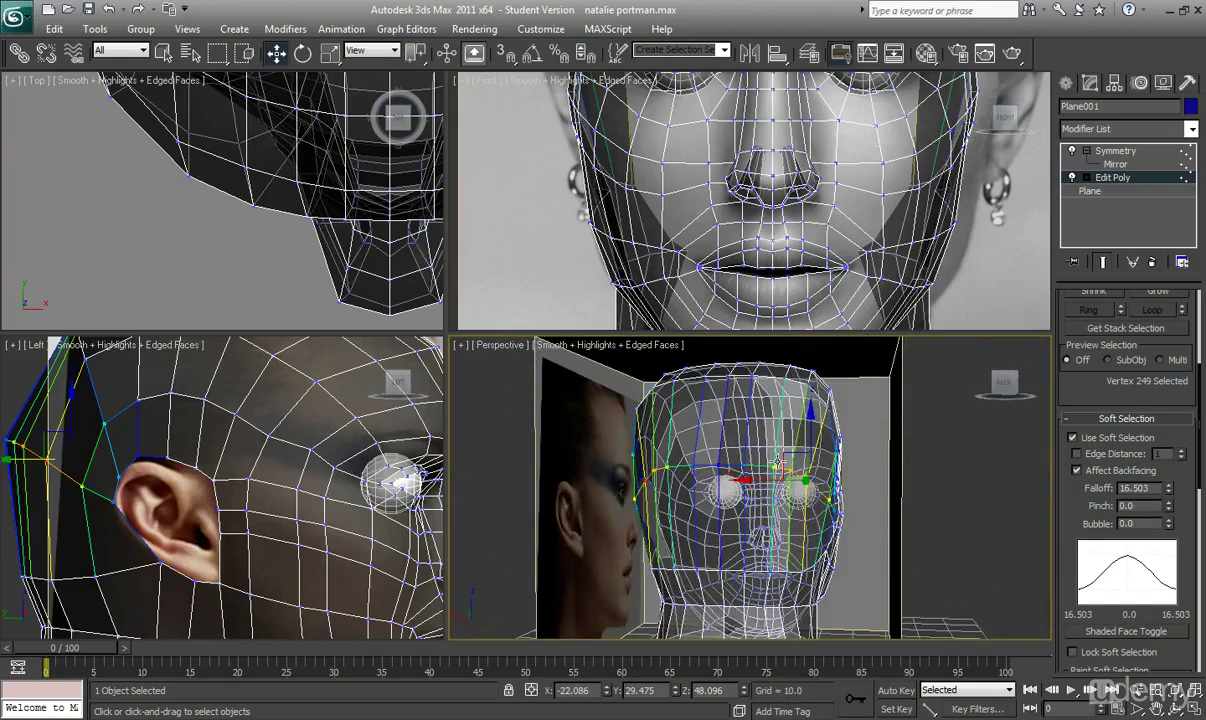
- Select two vertices on the upper side of the skull and frame the top of the head in the Front viewport
{"action": "left_click", "coordinate": [815, 372]}
{"action": "middle_click_drag", "start_coordinate": [826, 400], "coordinate": [691, 484], "text": "alt"}
{"action": "left_click", "coordinate": [768, 493], "text": "ctrl"}
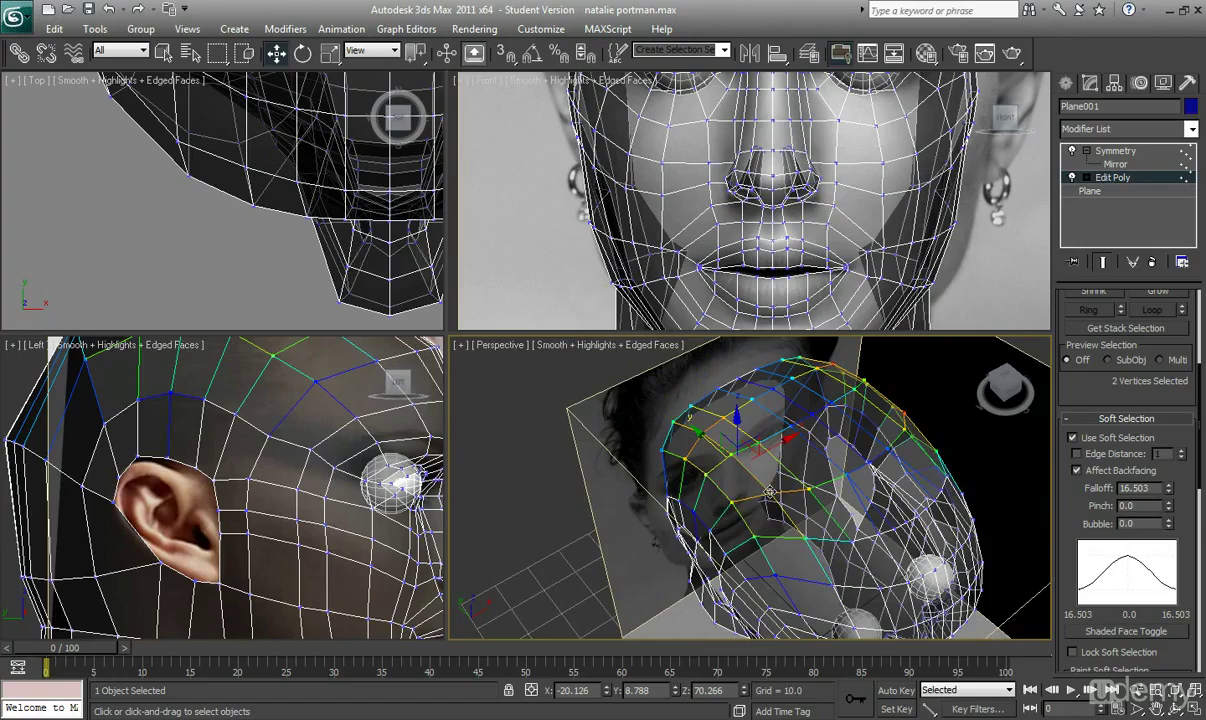
{"action": "mouse_move", "coordinate": [708, 180]}
{"action": "middle_mouse_down"}
{"action": "mouse_move", "coordinate": [742, 308]}
{"action": "mouse_move", "coordinate": [706, 325]}
{"action": "middle_mouse_up"}
{"action": "middle_click_drag", "start_coordinate": [724, 214], "coordinate": [717, 238]}
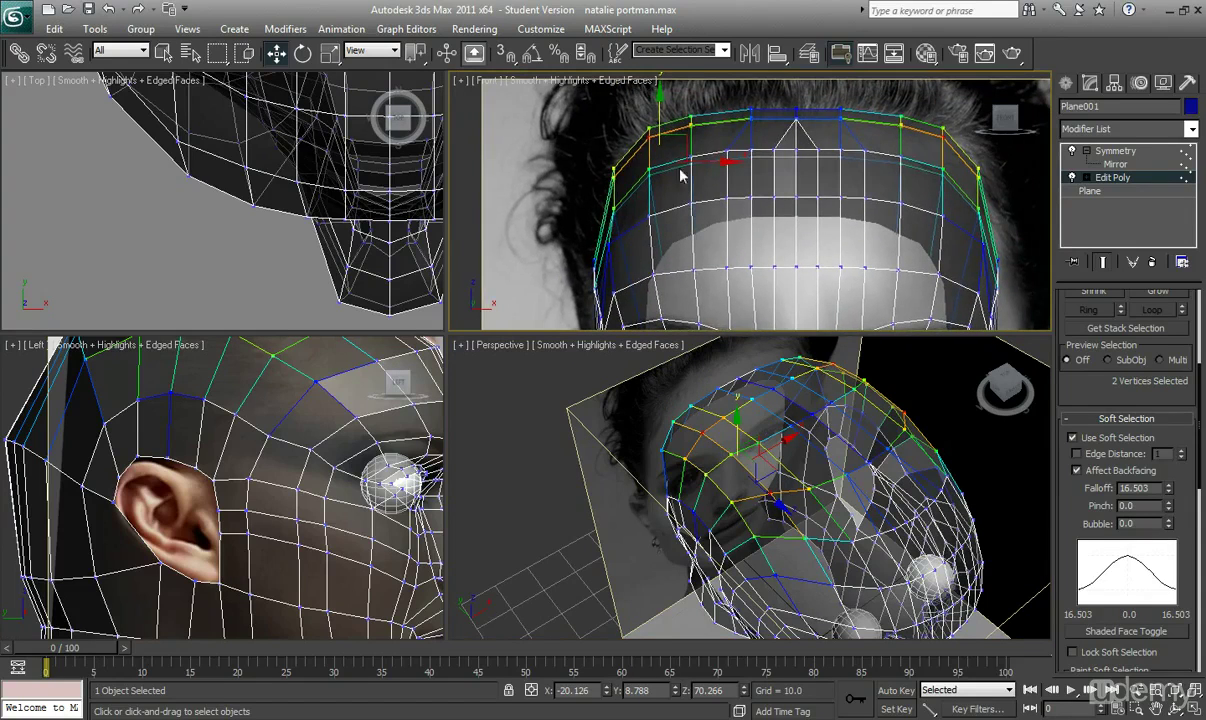
- Try moving the two upper skull vertices inward and down in the Front viewport, and undo the move
{"action": "left_click_drag", "start_coordinate": [684, 147], "coordinate": [690, 161]}
{"action": "key", "text": "ctrl+x"}
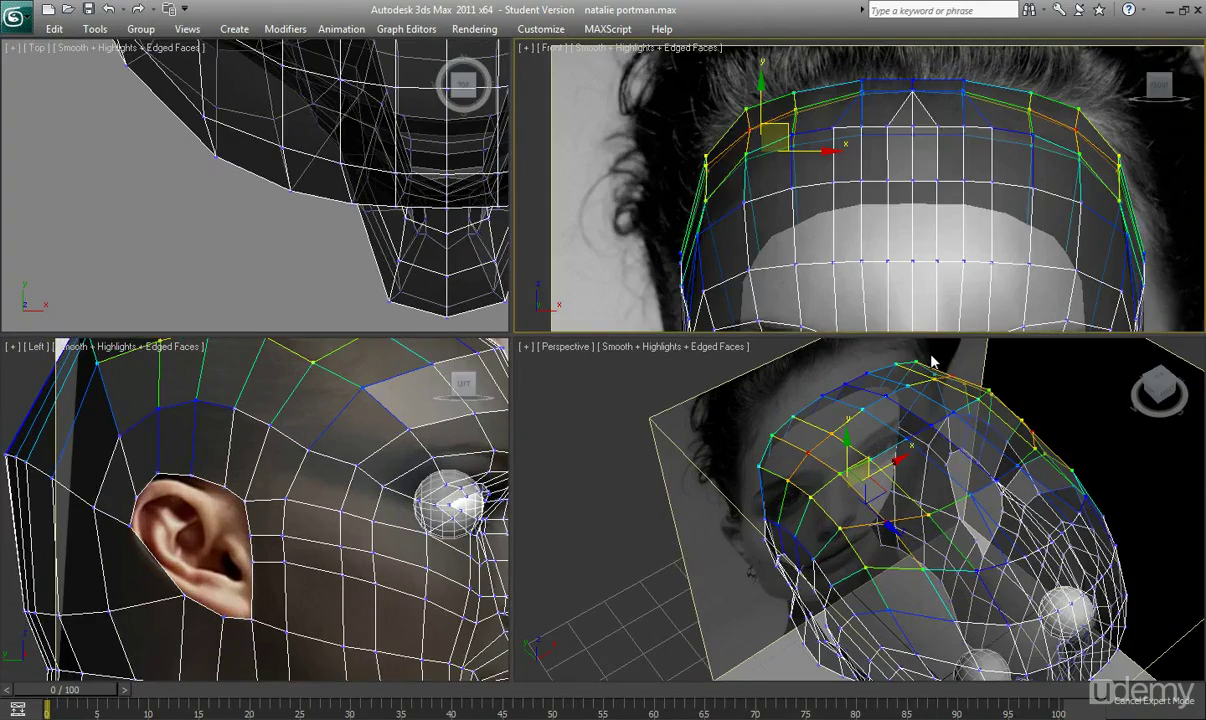
{"action": "key", "text": "ctrl+x"}
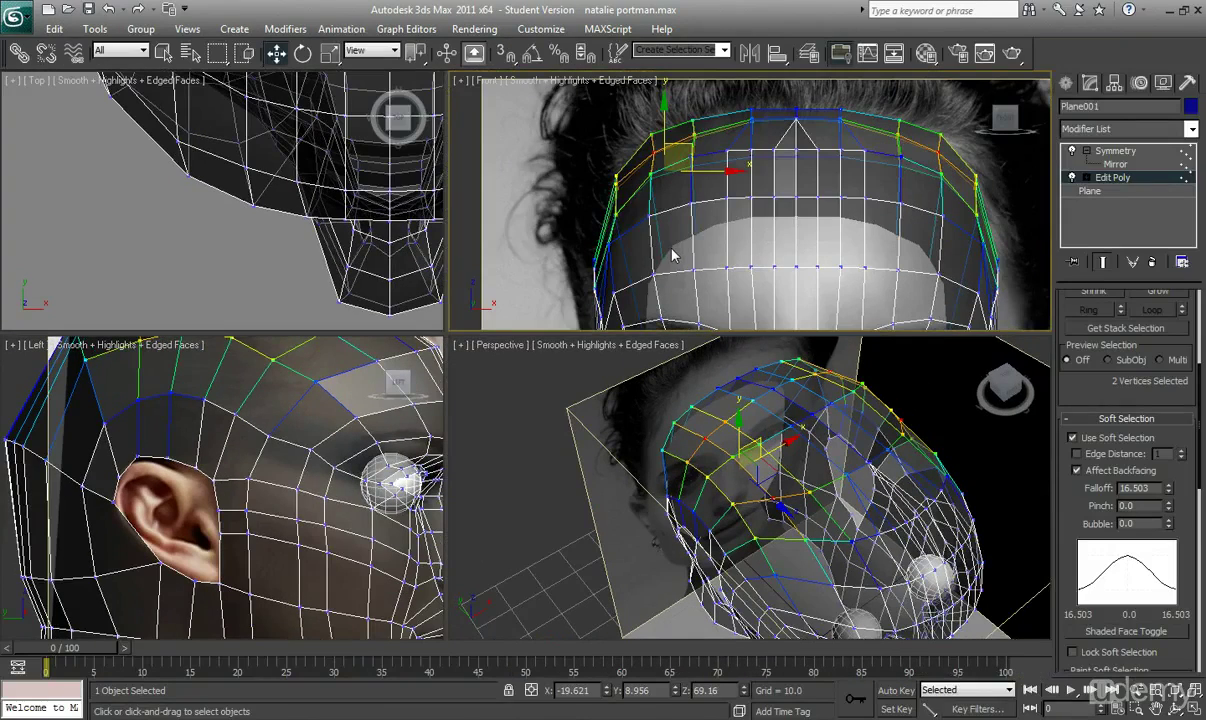
{"action": "key", "text": "ctrl+z"}
- Increase the soft selection falloff to 25.415 and move the two upper skull vertices inward and down in the Front viewport
{"action": "left_click_drag", "start_coordinate": [1169, 490], "coordinate": [1168, 452]}
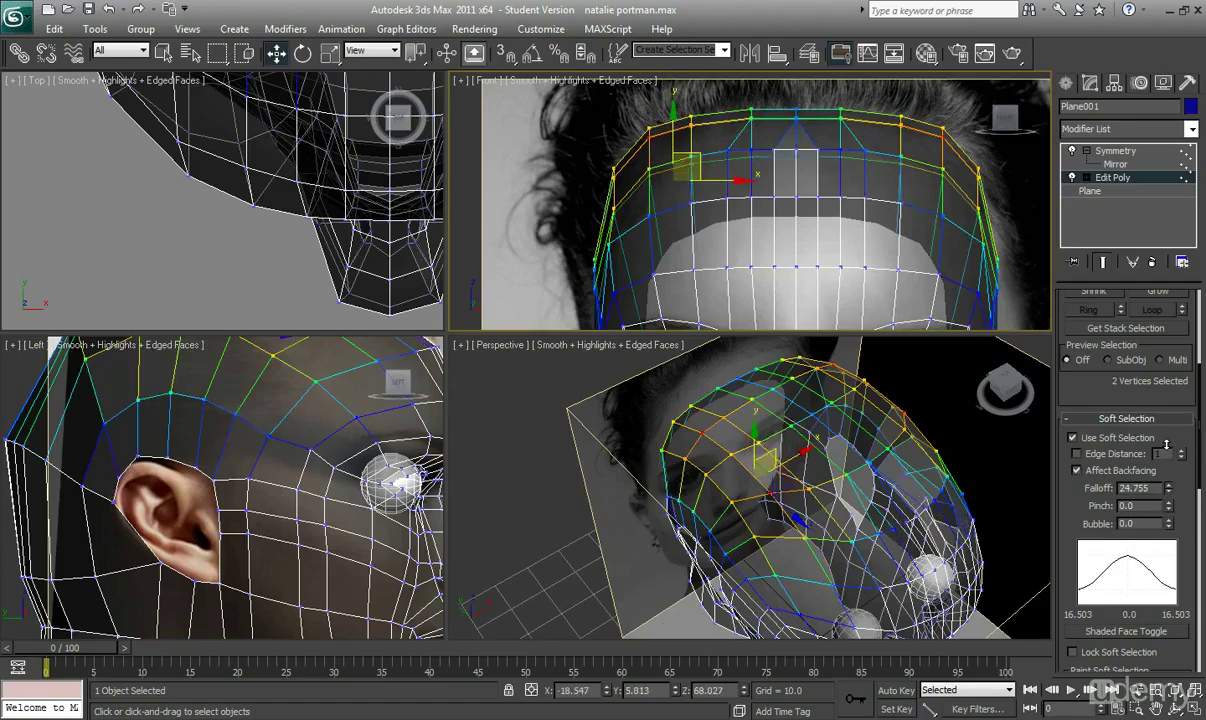
{"action": "middle_click_drag", "start_coordinate": [701, 173], "coordinate": [705, 184]}
{"action": "left_click_drag", "start_coordinate": [705, 183], "coordinate": [714, 205]}
- In the Left viewport, select the vertices along the top of the skull and raise them to round out the crown
{"action": "middle_click_drag", "start_coordinate": [740, 212], "coordinate": [837, 255]}
{"action": "scroll", "coordinate": [757, 220], "scroll_direction": "down", "scroll_amount": 3}
{"action": "scroll", "coordinate": [807, 180], "scroll_direction": "up", "scroll_amount": 4}
{"action": "scroll", "coordinate": [265, 487], "scroll_direction": "down", "scroll_amount": 5}
{"action": "scroll", "coordinate": [265, 487], "scroll_direction": "up", "scroll_amount": 3}
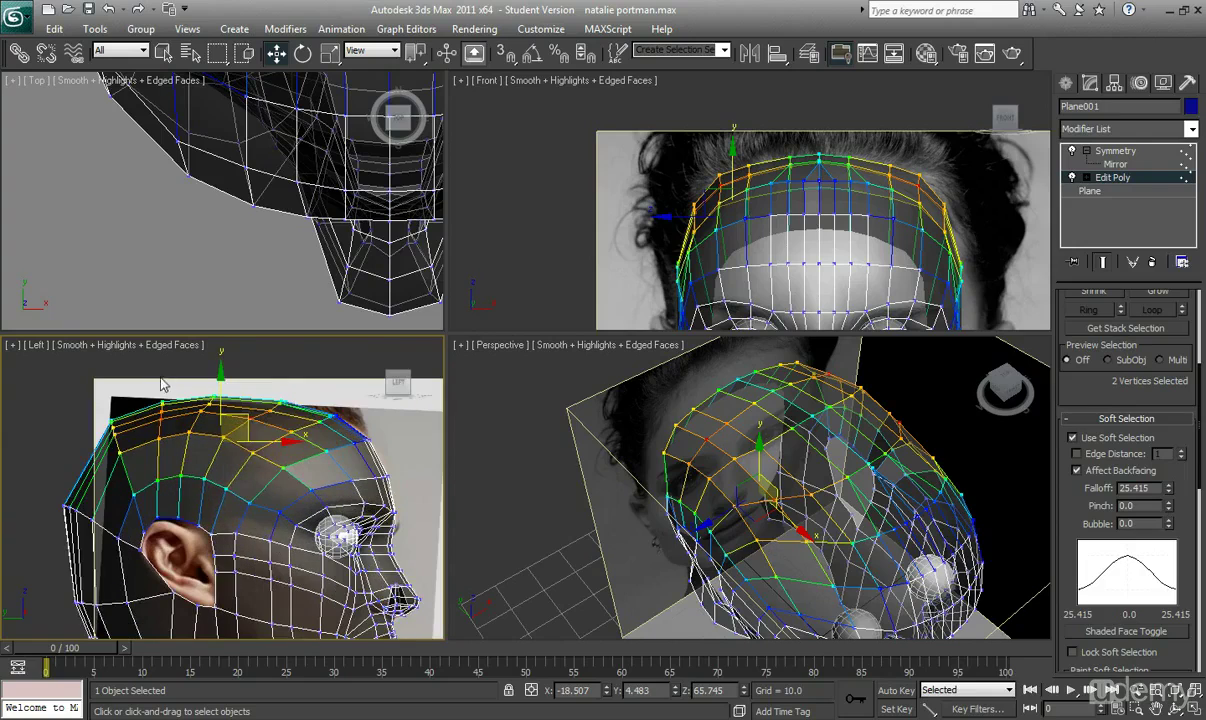
{"action": "left_click_drag", "start_coordinate": [282, 432], "coordinate": [237, 361]}
{"action": "middle_click_drag", "start_coordinate": [80, 450], "coordinate": [89, 450]}
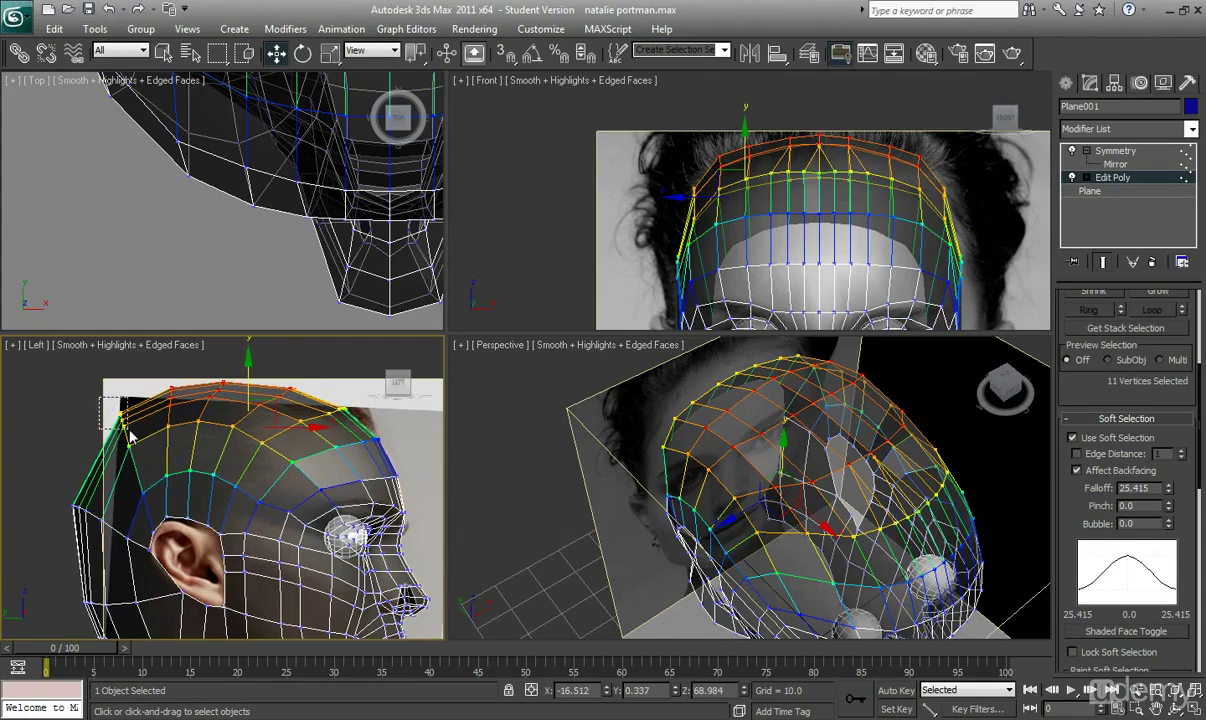
- Select the vertices at the skull's rear upper corner and move them backward and slightly down in the Left viewport
{"action": "left_click_drag", "start_coordinate": [130, 435], "coordinate": [158, 422]}
{"action": "middle_click_drag", "start_coordinate": [706, 257], "coordinate": [682, 256]}
{"action": "middle_click_drag", "start_coordinate": [777, 487], "coordinate": [663, 424]}
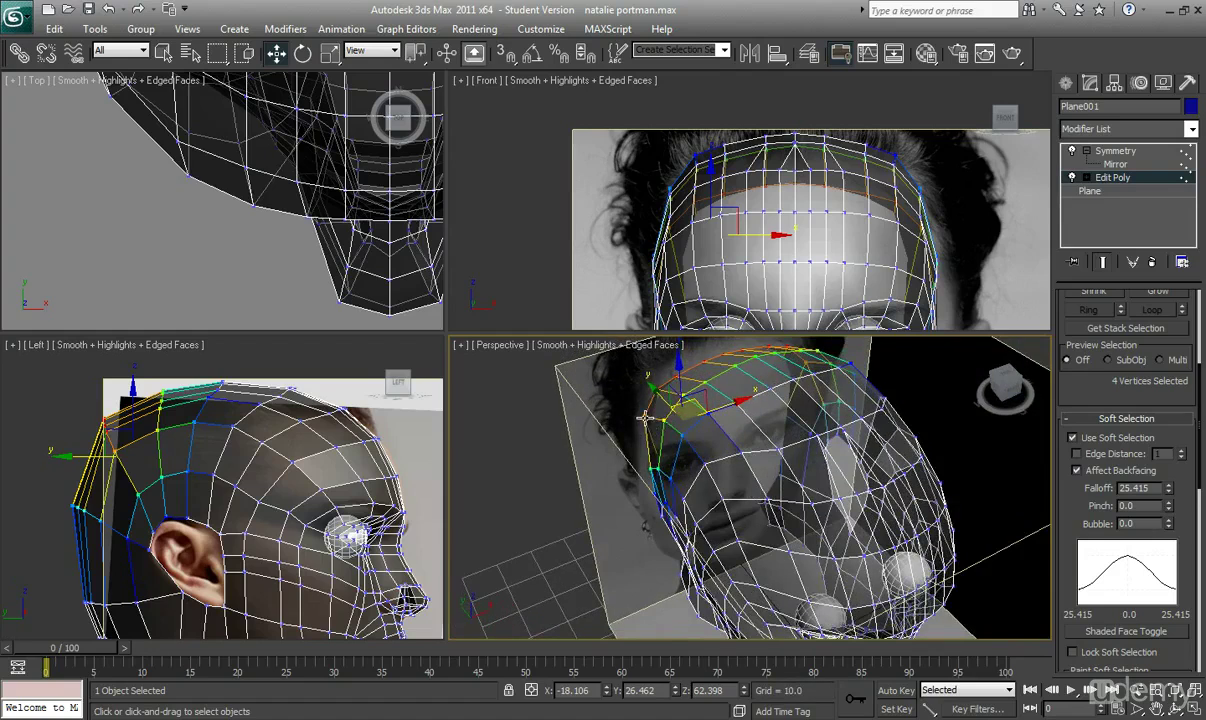
- Adjust single vertices at the rear of the crown, moving the last one slightly forward along the Y axis
{"action": "left_click", "coordinate": [645, 418]}
{"action": "left_click_drag", "start_coordinate": [735, 421], "coordinate": [670, 412]}
{"action": "middle_click_drag", "start_coordinate": [670, 412], "coordinate": [702, 418], "text": "alt"}
{"action": "left_click", "coordinate": [682, 406]}
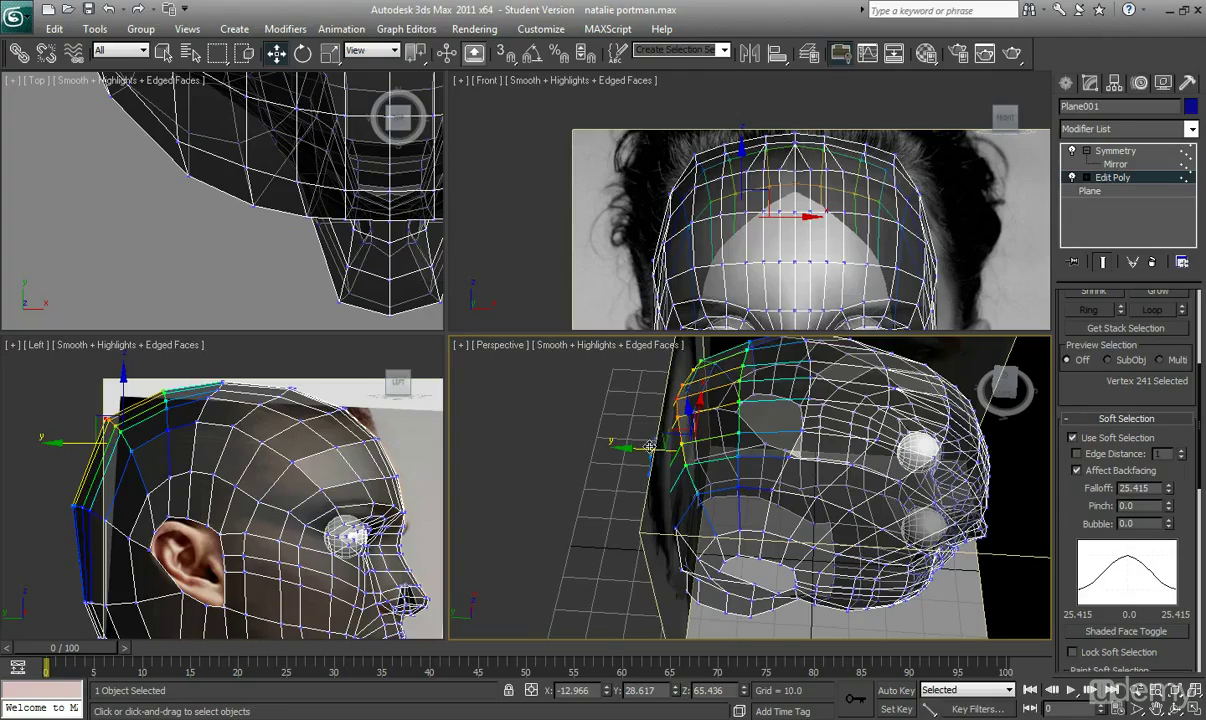
{"action": "left_click_drag", "start_coordinate": [650, 447], "coordinate": [661, 449]}
- Select the vertex at the back of the neck, reduce the soft selection falloff to 18.553 and move it inward along X
{"action": "middle_click_drag", "start_coordinate": [664, 473], "coordinate": [806, 405], "text": "alt"}
{"action": "left_click", "coordinate": [799, 578]}
{"action": "middle_click_drag", "start_coordinate": [799, 578], "coordinate": [772, 588], "text": "alt"}
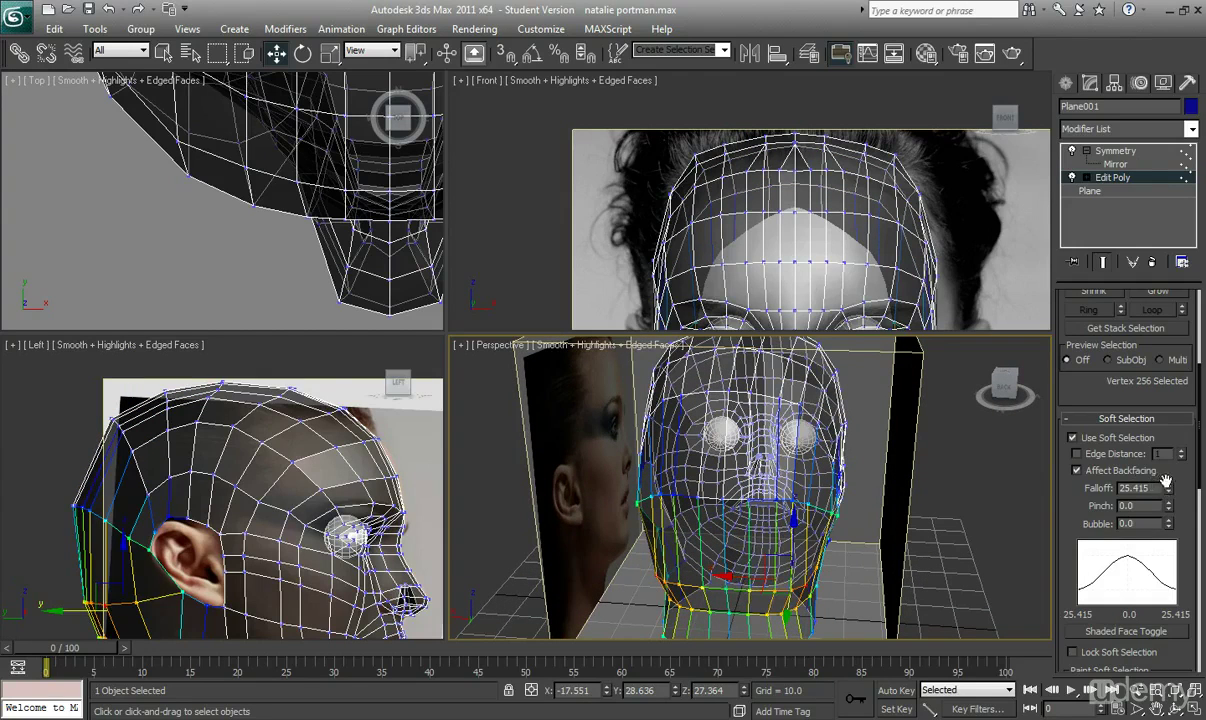
{"action": "left_click_drag", "start_coordinate": [1168, 488], "coordinate": [1169, 504]}
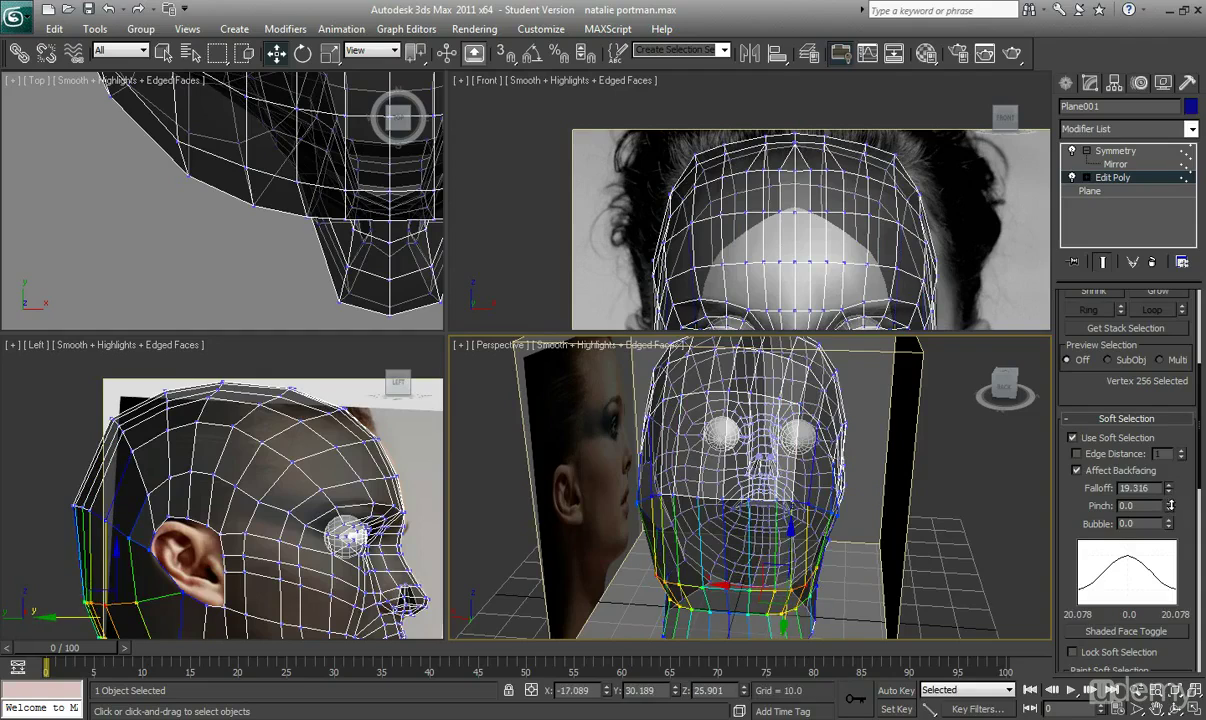
{"action": "left_click_drag", "start_coordinate": [735, 590], "coordinate": [721, 590]}
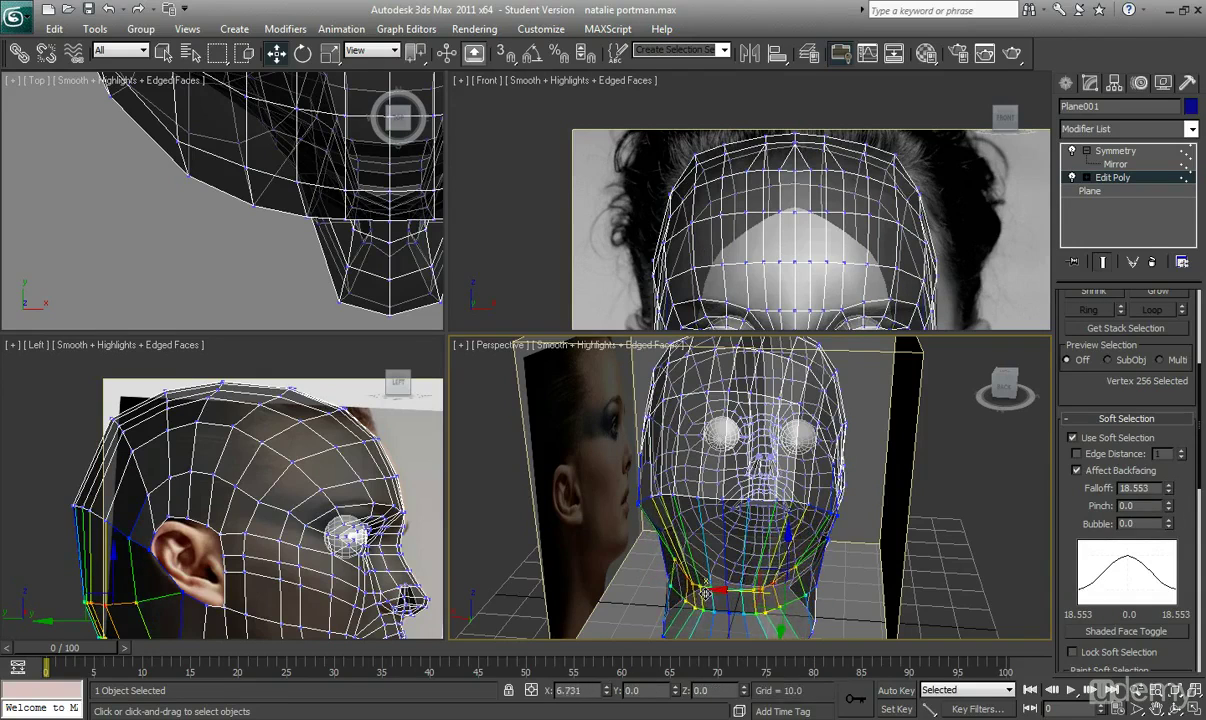
- Move the back neck vertex forward in the Left viewport to curve the nape inward
{"action": "middle_click_drag", "start_coordinate": [706, 594], "coordinate": [908, 562], "text": "alt"}
{"action": "middle_click_drag", "start_coordinate": [229, 515], "coordinate": [276, 398]}
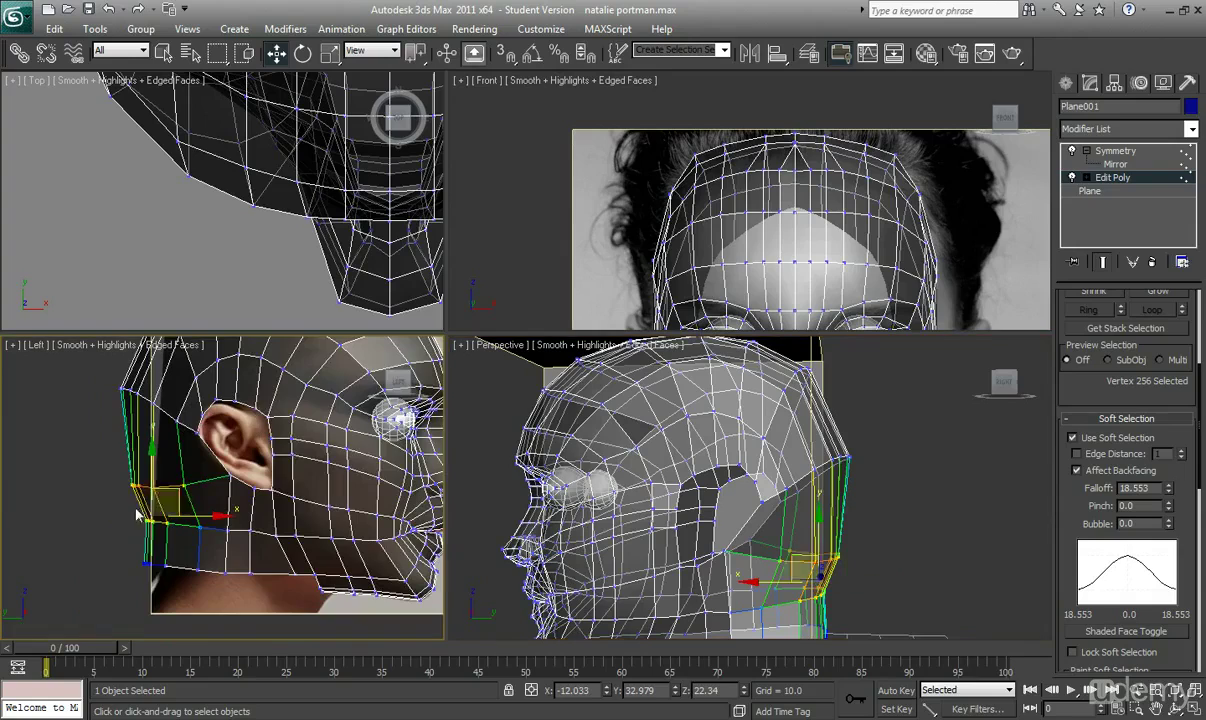
{"action": "left_click_drag", "start_coordinate": [160, 508], "coordinate": [212, 527]}
{"action": "middle_click_drag", "start_coordinate": [211, 523], "coordinate": [159, 555]}
{"action": "scroll", "coordinate": [156, 558], "scroll_direction": "down", "scroll_amount": 2}
{"action": "middle_click_drag", "start_coordinate": [804, 561], "coordinate": [541, 561]}
- Select a single vertex on the back of the head and nudge it twice to refine the rear contour
{"action": "mouse_move", "coordinate": [820, 557]}
{"action": "middle_mouse_down", "text": "alt"}
{"action": "mouse_move", "coordinate": [742, 556]}
{"action": "mouse_move", "coordinate": [738, 568]}
{"action": "mouse_move", "coordinate": [803, 573]}
{"action": "middle_mouse_up", "text": "alt"}
{"action": "scroll", "coordinate": [807, 573], "scroll_direction": "up", "scroll_amount": 3}
{"action": "left_click", "coordinate": [722, 518]}
{"action": "middle_click_drag", "start_coordinate": [722, 518], "coordinate": [752, 510], "text": "alt"}
{"action": "left_click_drag", "start_coordinate": [751, 493], "coordinate": [746, 494]}
{"action": "mouse_move", "coordinate": [748, 493]}
{"action": "middle_mouse_down", "text": "alt"}
{"action": "mouse_move", "coordinate": [677, 475]}
{"action": "mouse_move", "coordinate": [728, 488]}
{"action": "middle_mouse_up", "text": "alt"}
{"action": "left_click_drag", "start_coordinate": [757, 491], "coordinate": [742, 491]}
{"action": "middle_click_drag", "start_coordinate": [742, 491], "coordinate": [690, 524], "text": "alt"}
- Deselect the vertices, leave vertex editing, turn off see-through and edged faces, and review the solid head from several angles
{"action": "scroll", "coordinate": [583, 512], "scroll_direction": "down", "scroll_amount": 3}
{"action": "left_click", "coordinate": [961, 532]}
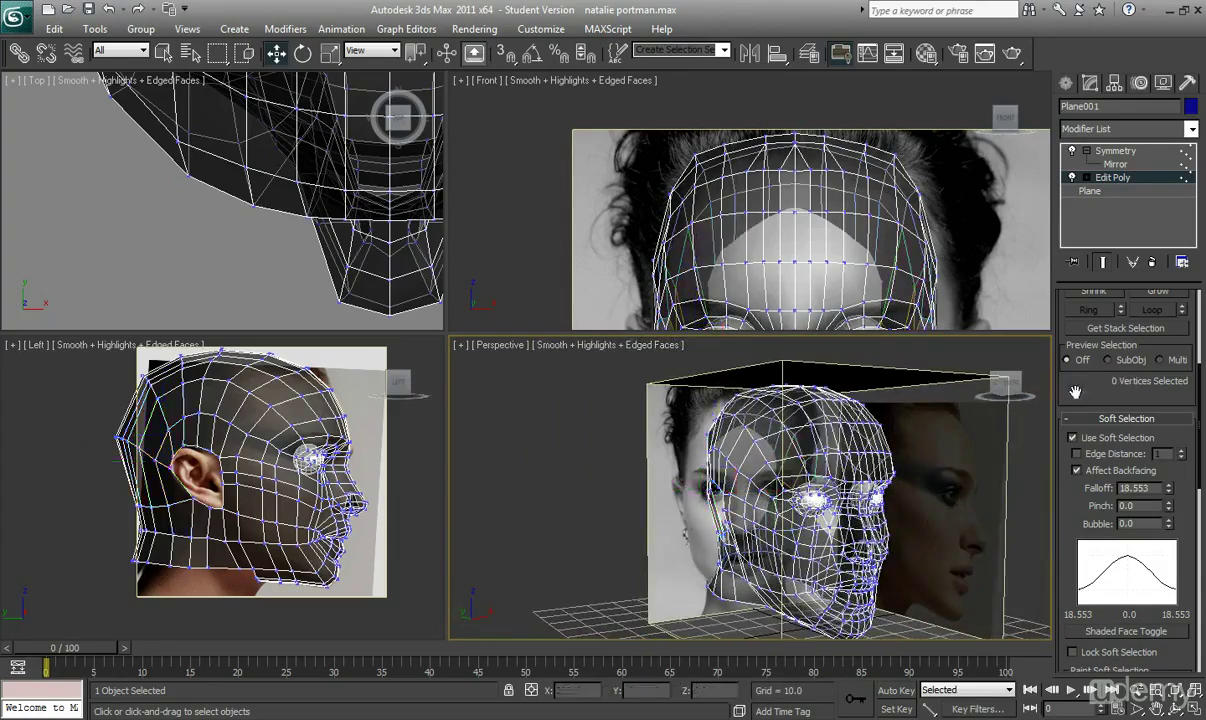
{"action": "left_click", "coordinate": [1093, 178]}
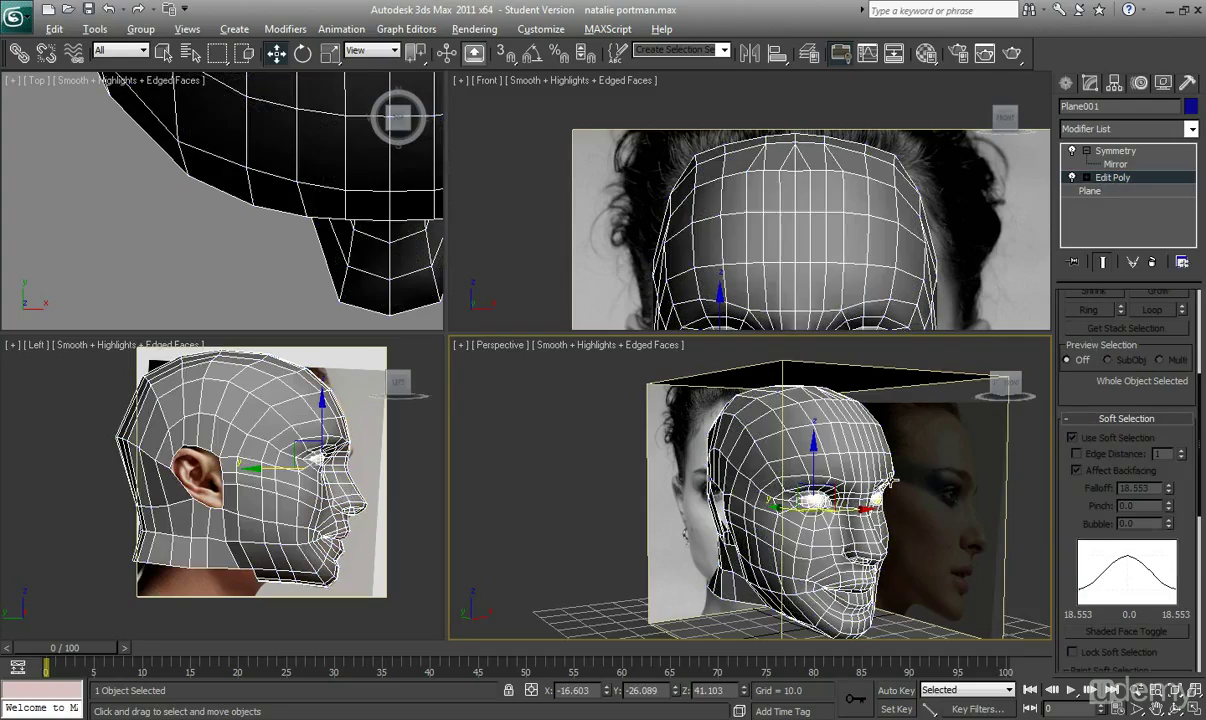
{"action": "middle_click_drag", "start_coordinate": [815, 531], "coordinate": [849, 518], "text": "alt"}
{"action": "scroll", "coordinate": [891, 488], "scroll_direction": "up", "scroll_amount": 3}
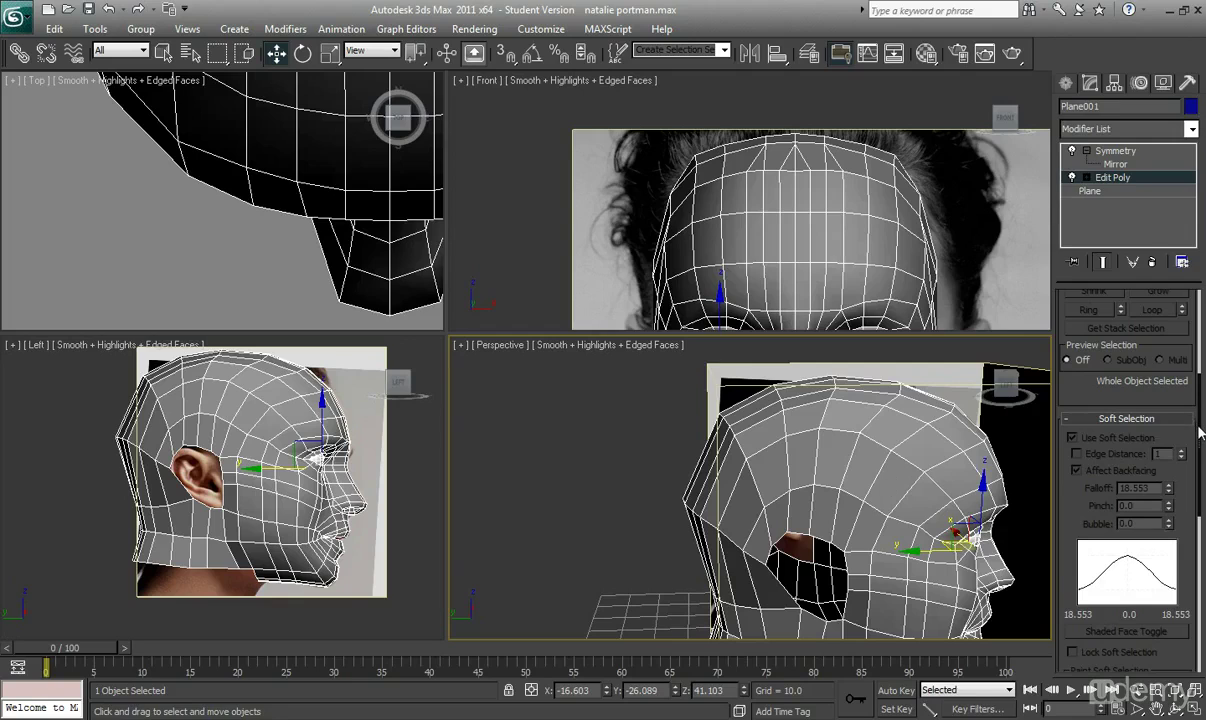
{"action": "key", "text": "F4"}
{"action": "middle_click_drag", "start_coordinate": [918, 465], "coordinate": [874, 468], "text": "alt"}
{"action": "scroll", "coordinate": [896, 468], "scroll_direction": "down", "scroll_amount": 3}
{"action": "scroll", "coordinate": [1150, 430], "scroll_direction": "up", "scroll_amount": 3}
- Switch the Edit Poly modifier to polygon editing and frame the head from the side in the Perspective viewport
{"action": "left_click", "coordinate": [1148, 433]}
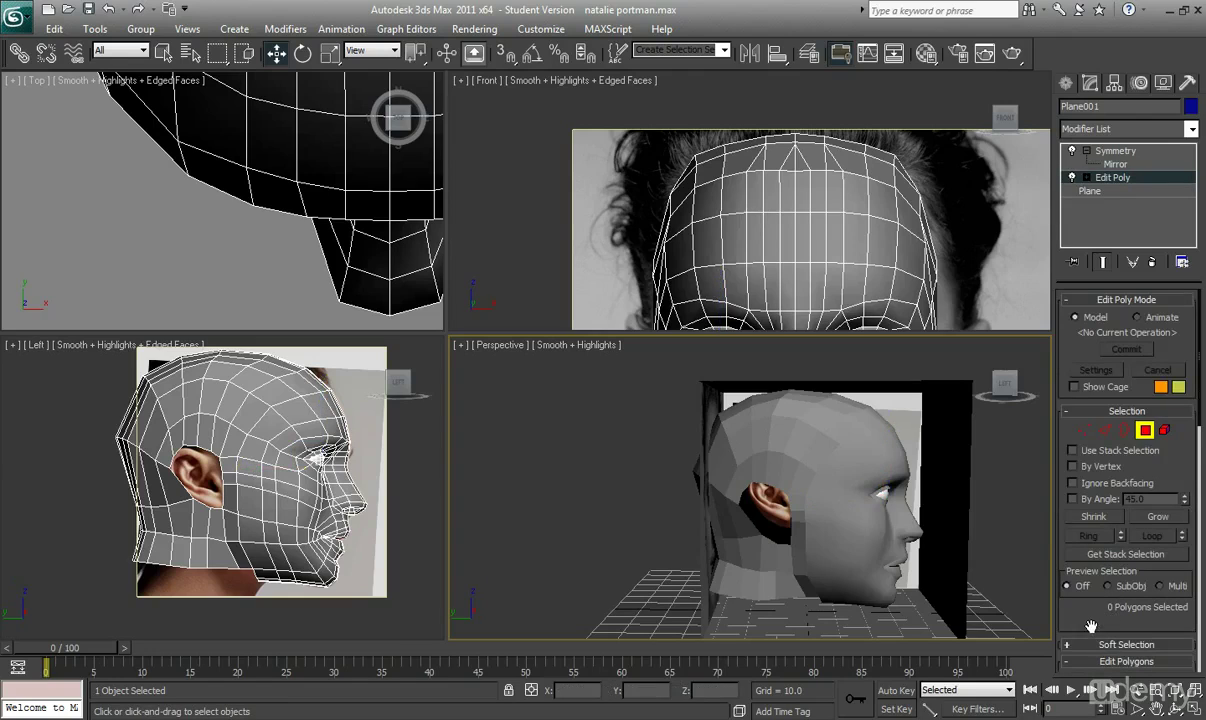
{"action": "scroll", "coordinate": [1071, 572], "scroll_direction": "down", "scroll_amount": 2}
{"action": "middle_click_drag", "start_coordinate": [682, 408], "coordinate": [684, 408]}
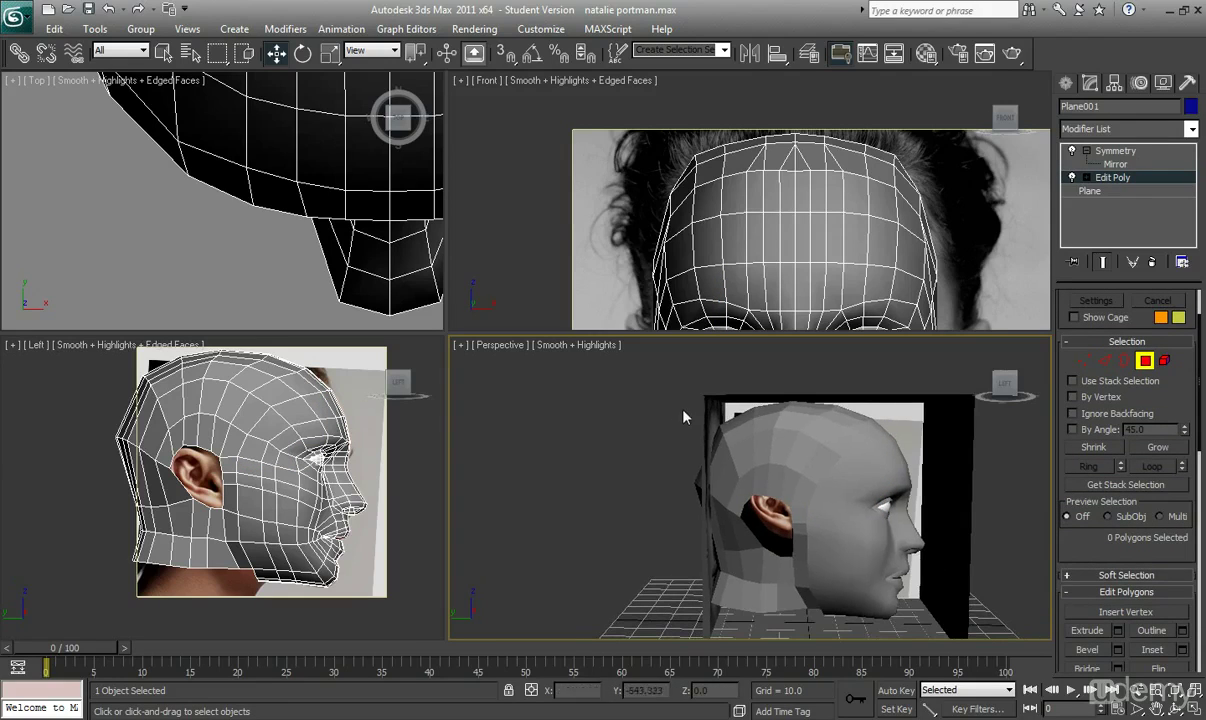
{"action": "left_click_drag", "start_coordinate": [848, 636], "coordinate": [847, 634]}
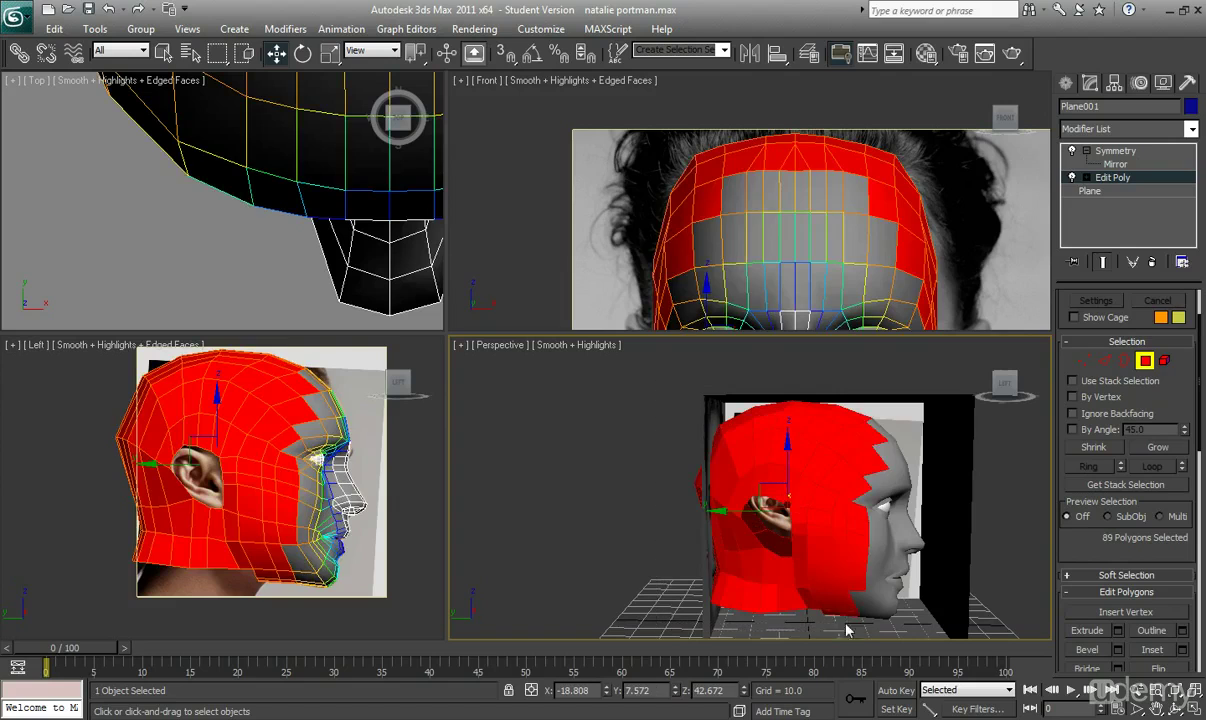
{"action": "left_click_drag", "start_coordinate": [846, 453], "coordinate": [841, 453]}
{"action": "key", "text": "super"}
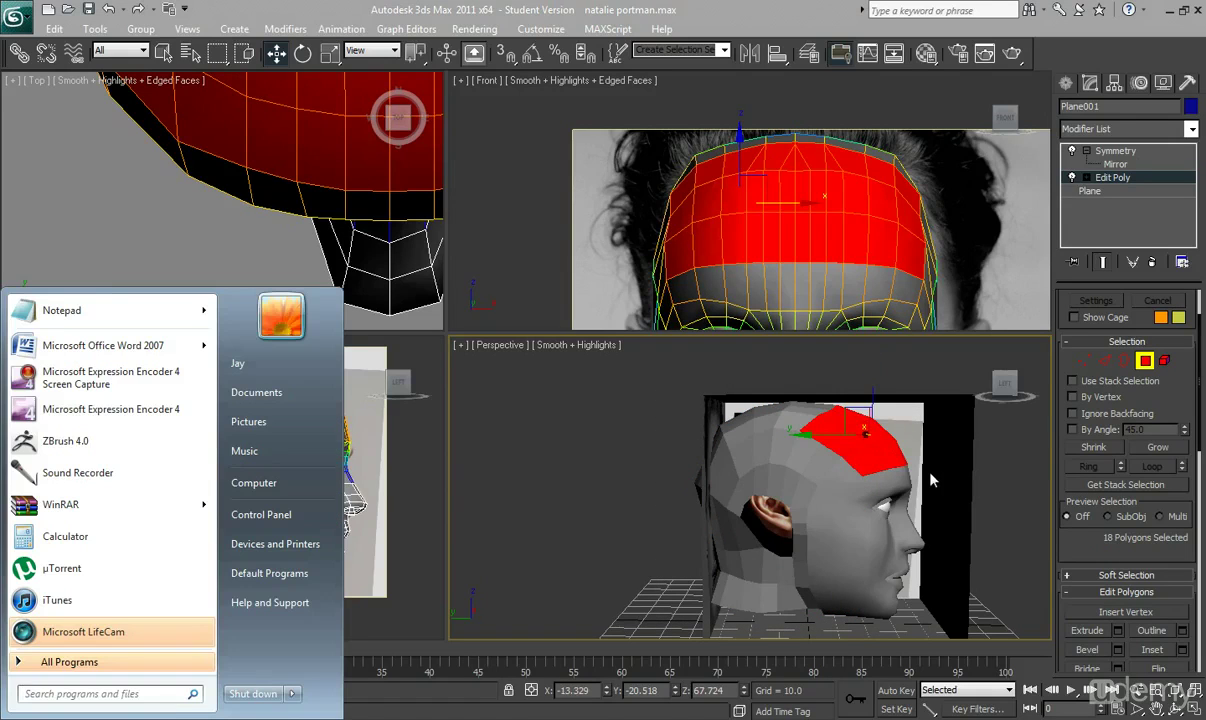
{"action": "left_click", "coordinate": [862, 453]}
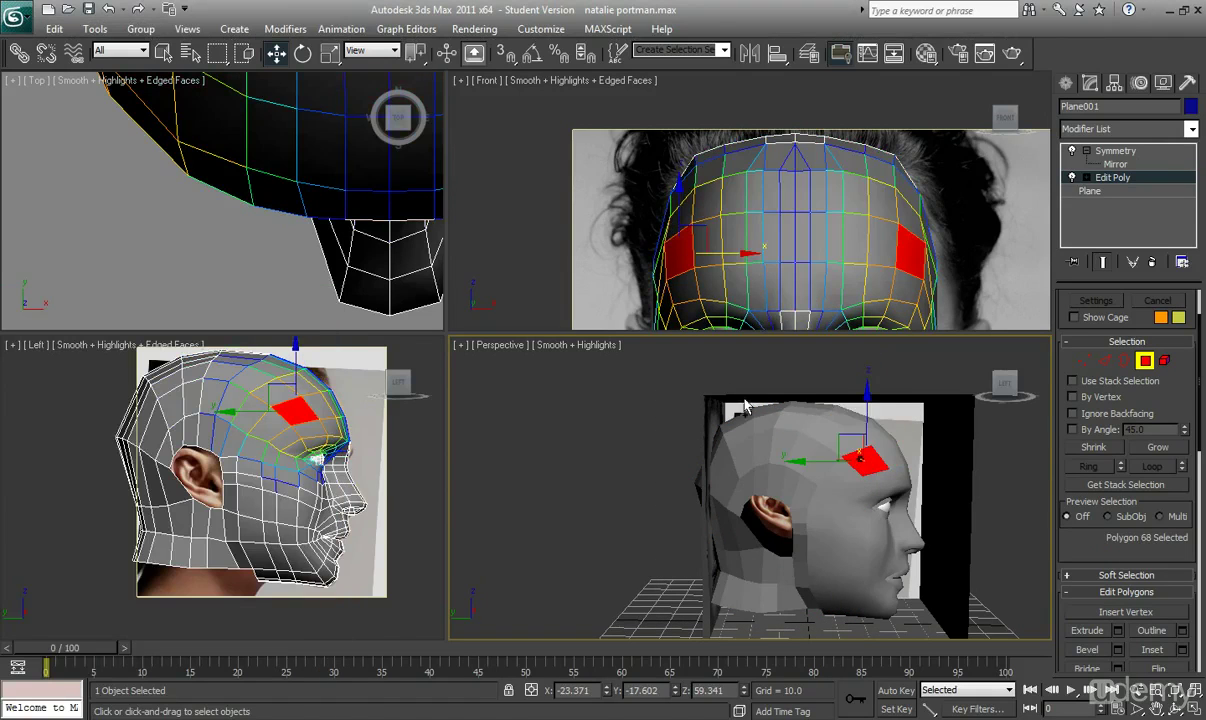
- Select the polygons of the forehead, skull, sides and neck, assign them to smoothing group 1, and clear the selection
{"action": "left_click_drag", "start_coordinate": [826, 624], "coordinate": [833, 630]}
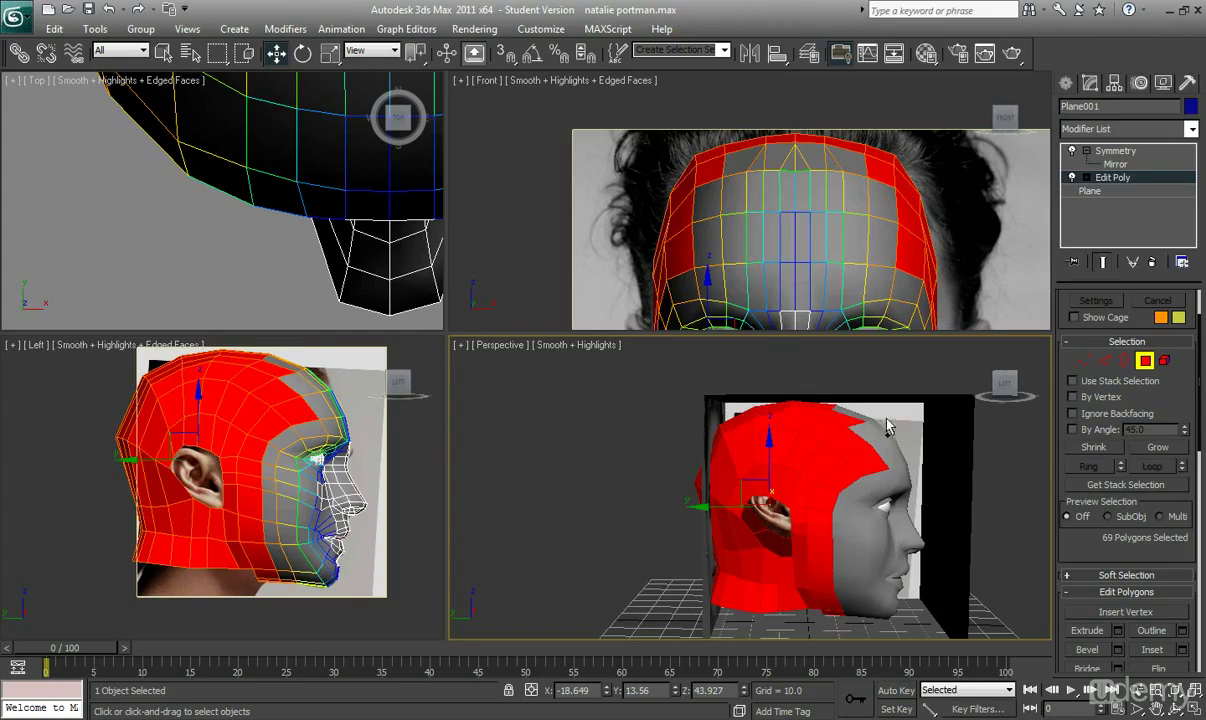
{"action": "left_click_drag", "start_coordinate": [783, 461], "coordinate": [783, 461], "text": "ctrl"}
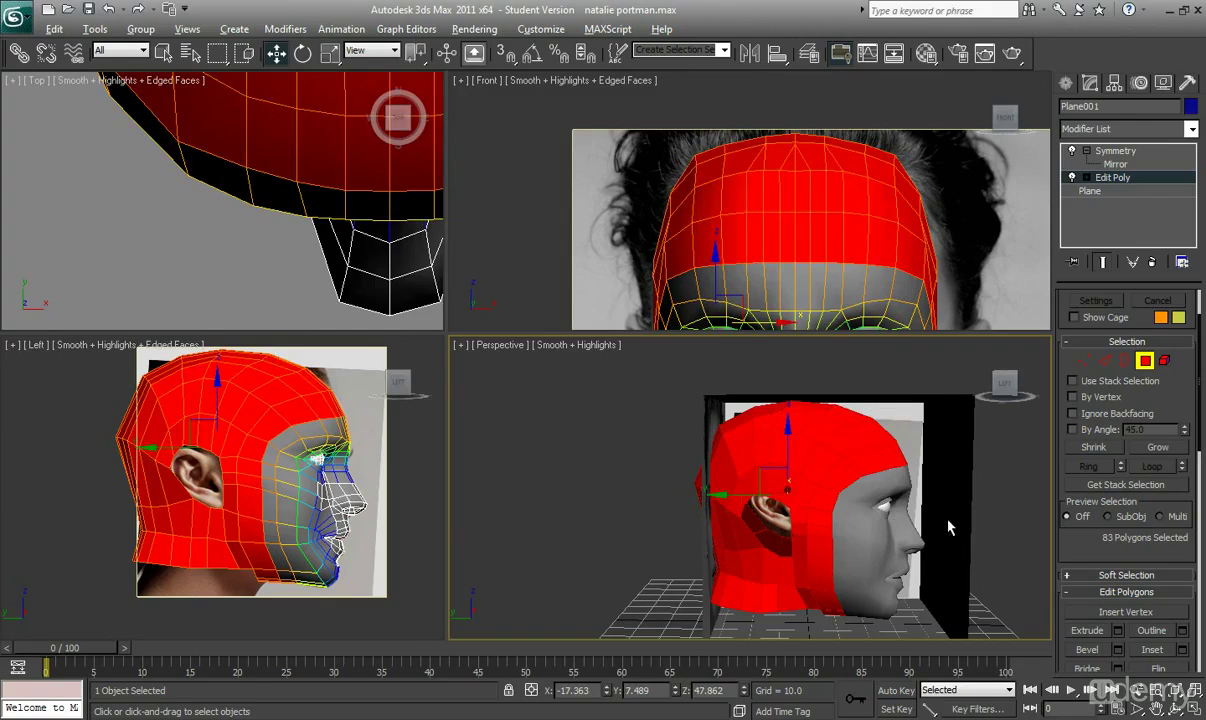
{"action": "middle_click_drag", "start_coordinate": [943, 523], "coordinate": [885, 506], "text": "alt"}
{"action": "scroll", "coordinate": [868, 516], "scroll_direction": "up", "scroll_amount": 5}
{"action": "scroll", "coordinate": [859, 495], "scroll_direction": "down", "scroll_amount": 5}
{"action": "scroll", "coordinate": [1100, 450], "scroll_direction": "down", "scroll_amount": 10}
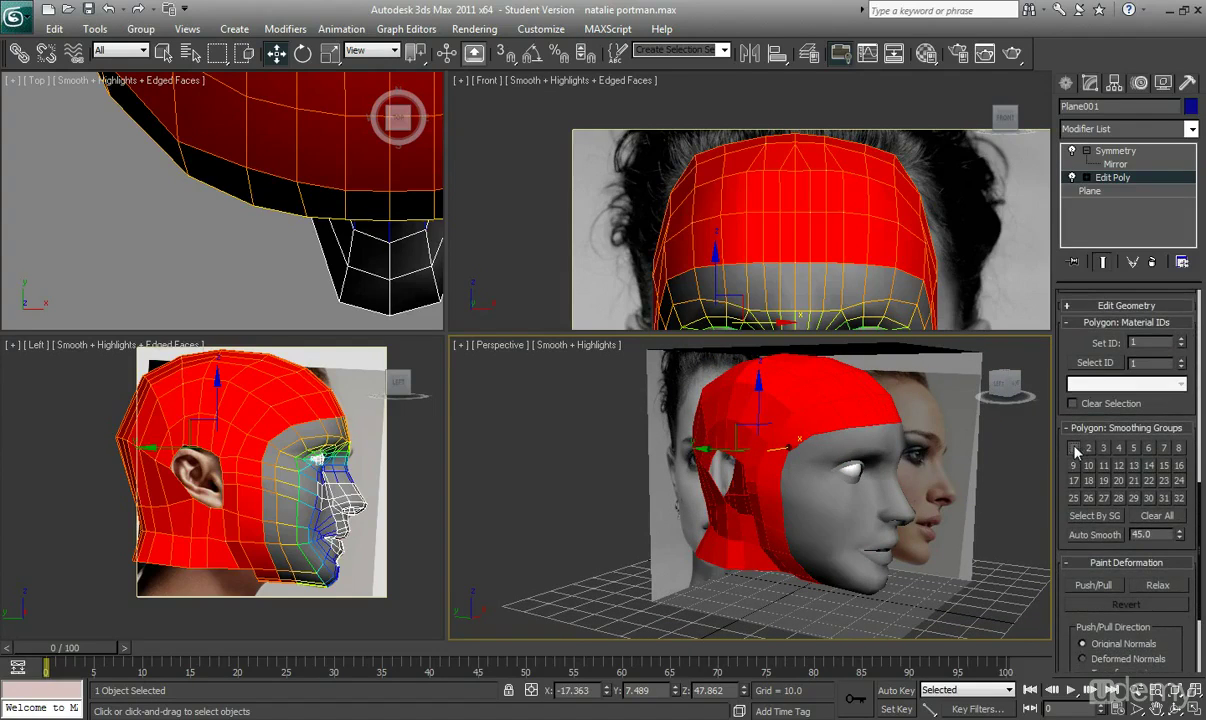
{"action": "left_click", "coordinate": [908, 536]}
- Inspect the smoothed head from several angles, undoing and redoing the last change to compare
{"action": "middle_click_drag", "start_coordinate": [908, 536], "coordinate": [858, 535], "text": "alt"}
{"action": "scroll", "coordinate": [821, 480], "scroll_direction": "up", "scroll_amount": 6}
{"action": "scroll", "coordinate": [822, 530], "scroll_direction": "down", "scroll_amount": 4}
{"action": "key", "text": "ctrl+z"}
{"action": "key", "text": "ctrl+y"}
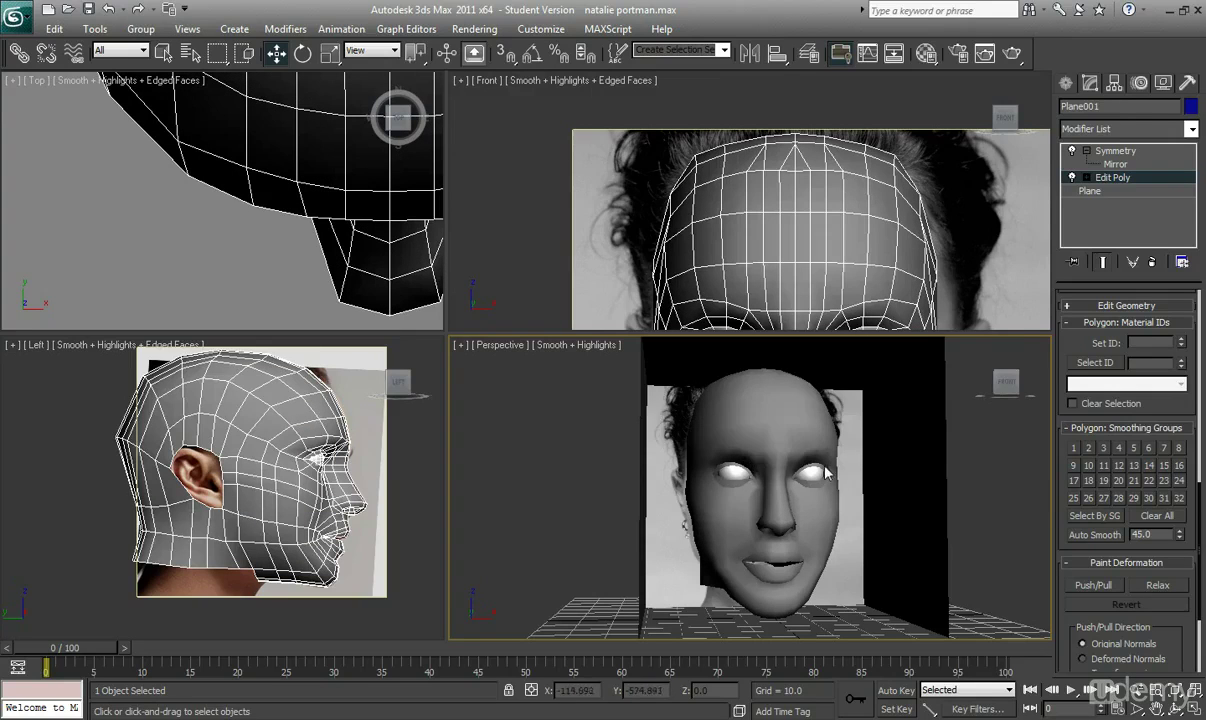
- Make the head mesh see-through again and leave polygon editing on the Edit Poly modifier
{"action": "middle_click_drag", "start_coordinate": [823, 474], "coordinate": [852, 524], "text": "alt"}
{"action": "key", "text": "alt+x"}
{"action": "scroll", "coordinate": [795, 517], "scroll_direction": "up", "scroll_amount": 4}
{"action": "scroll", "coordinate": [795, 518], "scroll_direction": "up", "scroll_amount": 1}
{"action": "scroll", "coordinate": [796, 519], "scroll_direction": "down", "scroll_amount": 5}
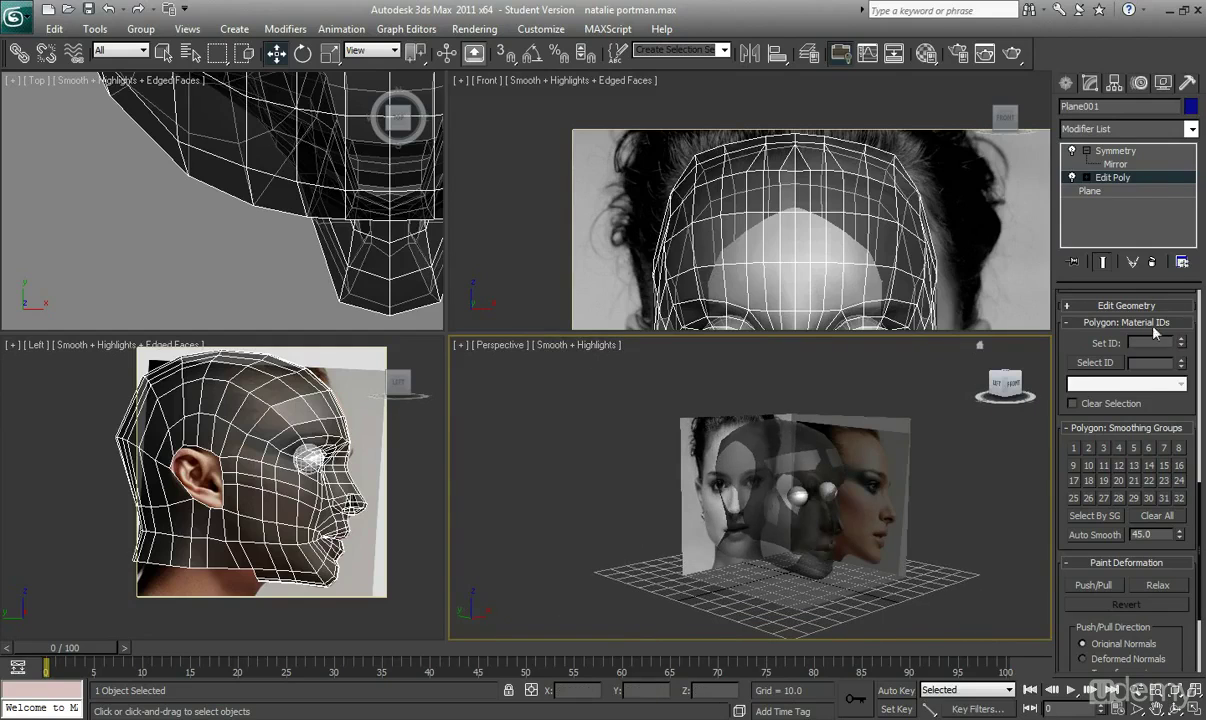
{"action": "left_click", "coordinate": [1138, 180]}
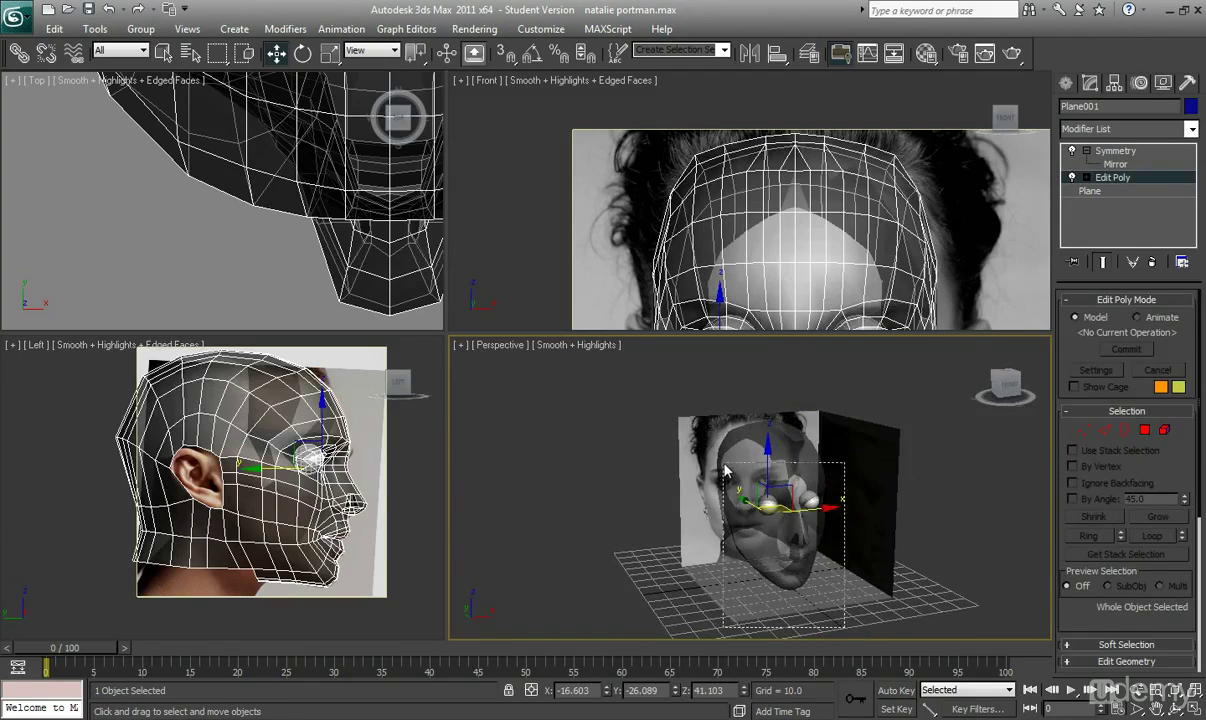
- Raise the head and both eyes above the reference planes to inspect them from the front, and undo the move
{"action": "key", "text": "ctrl+a"}
{"action": "left_click", "coordinate": [697, 439], "text": "alt"}
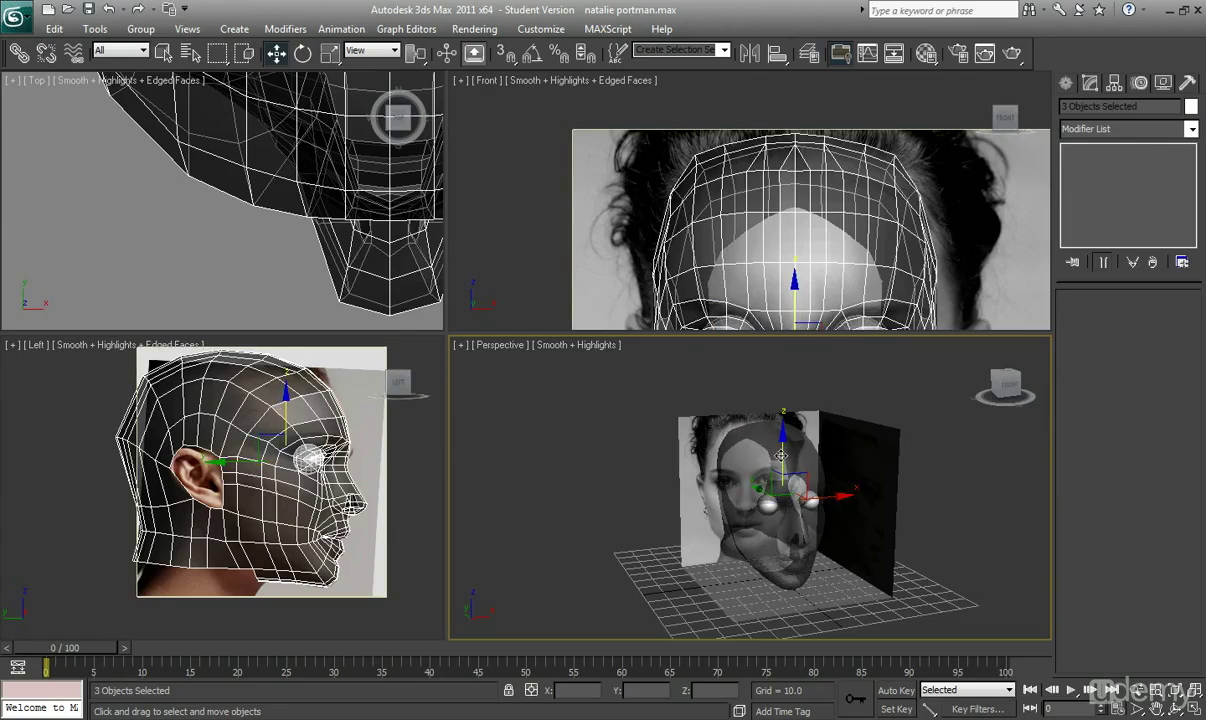
{"action": "left_click_drag", "start_coordinate": [781, 455], "coordinate": [791, 270]}
{"action": "mouse_move", "coordinate": [850, 560]}
{"action": "middle_mouse_down", "text": "alt"}
{"action": "mouse_move", "coordinate": [828, 518]}
{"action": "mouse_move", "coordinate": [838, 565]}
{"action": "middle_mouse_up", "text": "alt"}
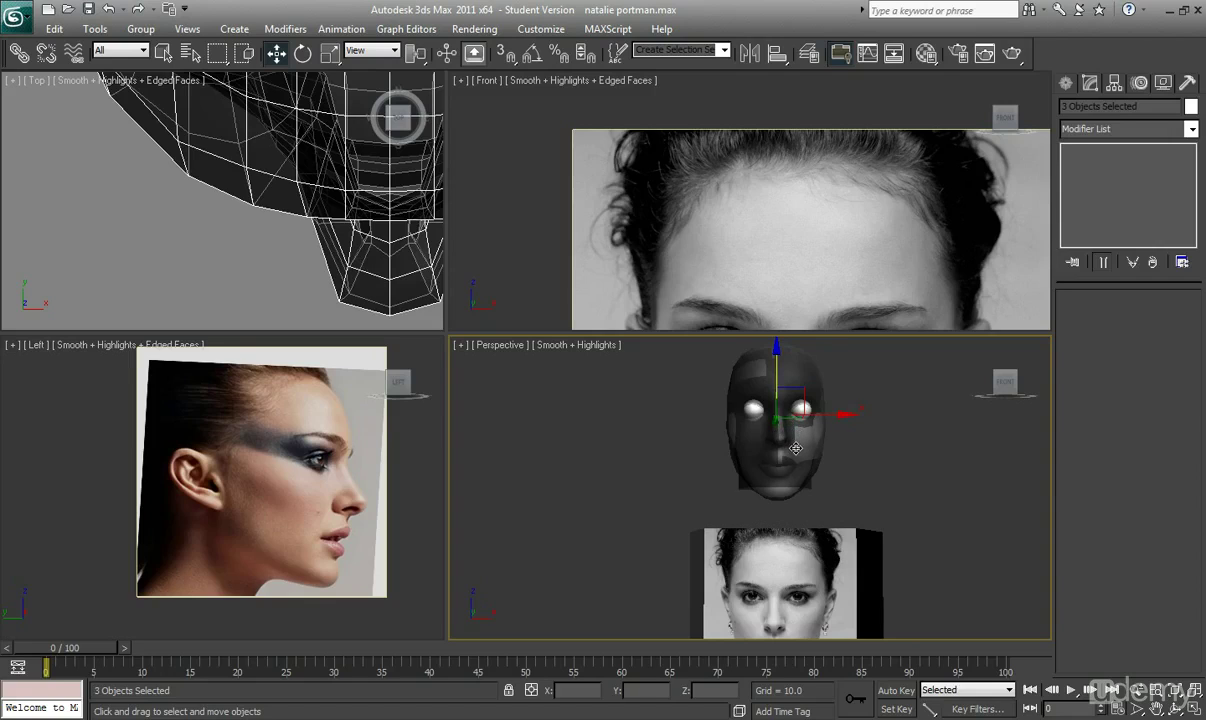
{"action": "key", "text": "ctrl+z"}
- Select the head mesh, show its edged faces in the Perspective viewport, and open the Edit Poly soft selection settings at vertex level
{"action": "middle_click_drag", "start_coordinate": [825, 574], "coordinate": [795, 491]}
{"action": "scroll", "coordinate": [839, 541], "scroll_direction": "up", "scroll_amount": 3}
{"action": "left_click", "coordinate": [827, 471]}
{"action": "key", "text": "F4"}
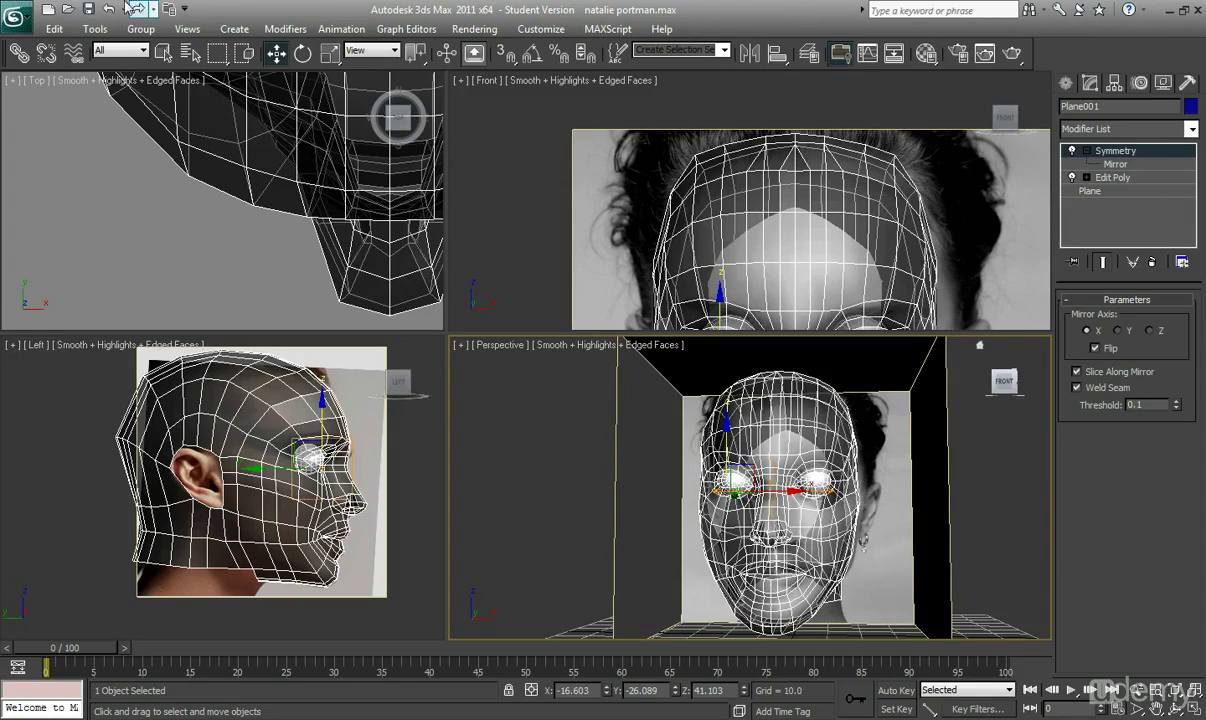
{"action": "left_click", "coordinate": [1112, 177]}
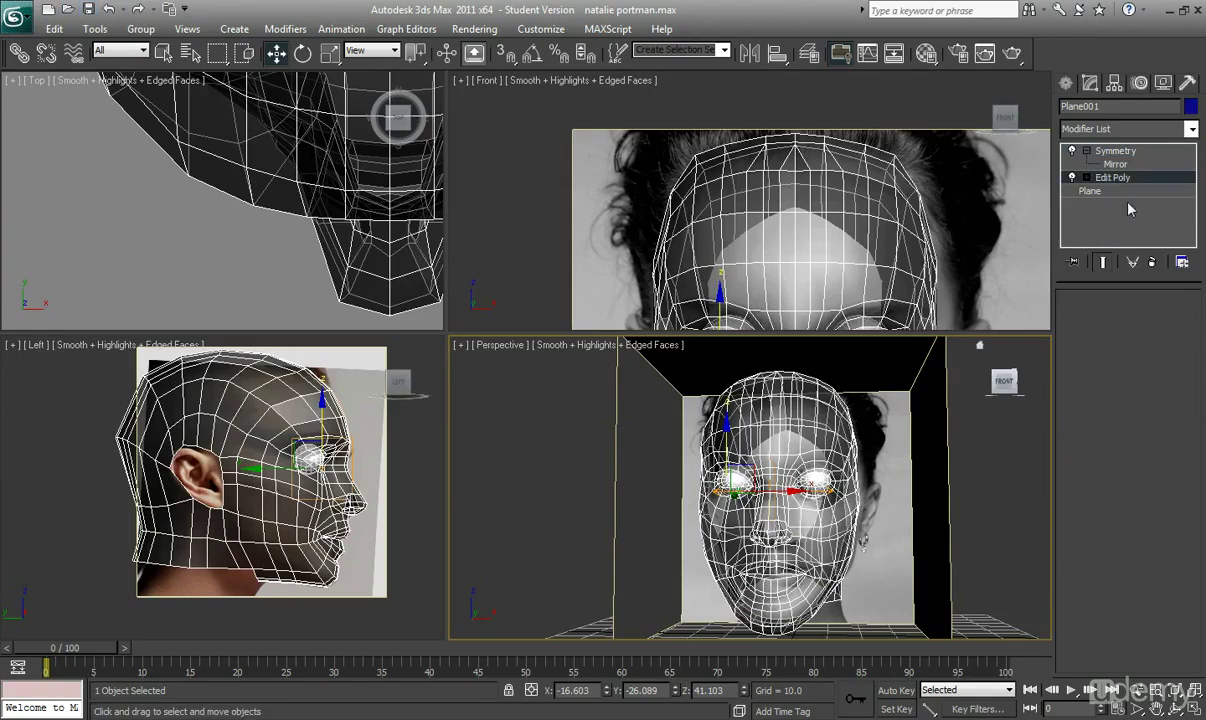
{"action": "key", "text": "1"}
{"action": "scroll", "coordinate": [1079, 597], "scroll_direction": "down", "scroll_amount": 3}
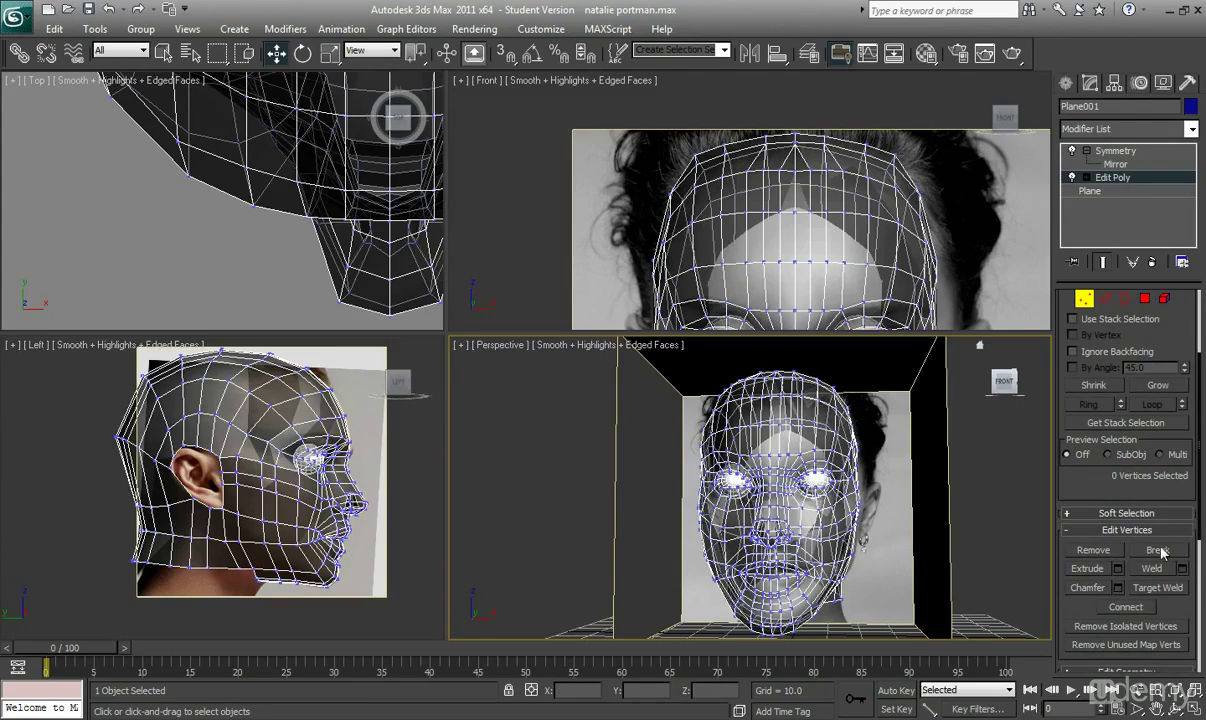
{"action": "left_click", "coordinate": [1126, 513]}
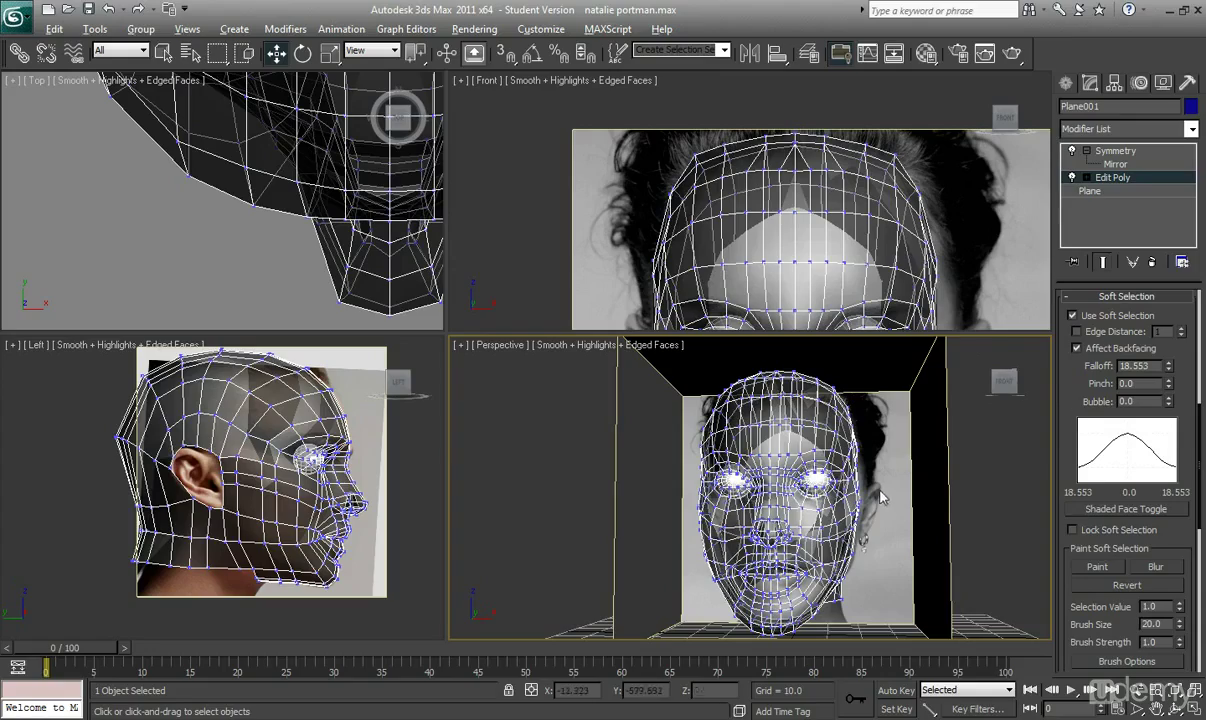
- Set the soft selection falloff to 12.245, turn off the see-through display, and pull the temple vertices beside the eye slightly outward
{"action": "middle_click_drag", "start_coordinate": [830, 462], "coordinate": [837, 460], "text": "alt"}
{"action": "mouse_move", "coordinate": [888, 493]}
{"action": "middle_mouse_down", "text": "alt"}
{"action": "mouse_move", "coordinate": [812, 450]}
{"action": "mouse_move", "coordinate": [829, 438]}
{"action": "mouse_move", "coordinate": [824, 470]}
{"action": "mouse_move", "coordinate": [874, 476]}
{"action": "mouse_move", "coordinate": [878, 493]}
{"action": "middle_mouse_up", "text": "alt"}
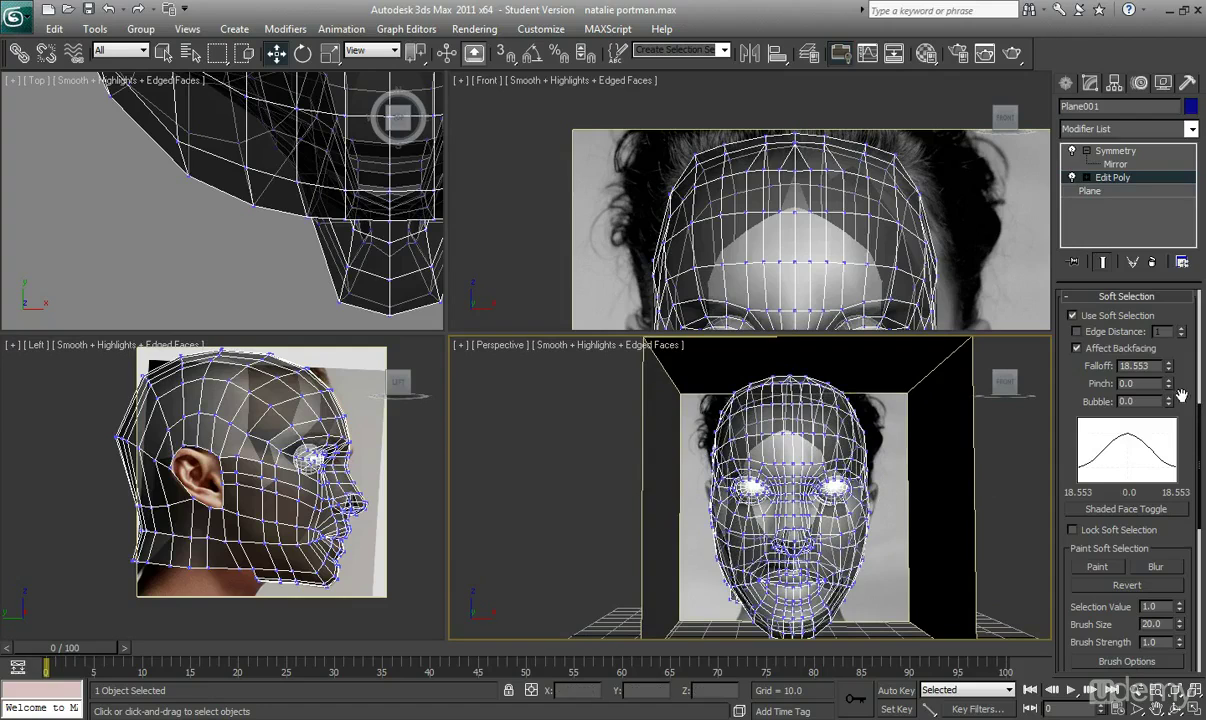
{"action": "middle_click_drag", "start_coordinate": [851, 479], "coordinate": [816, 512], "text": "alt"}
{"action": "scroll", "coordinate": [807, 500], "scroll_direction": "up", "scroll_amount": 4}
{"action": "left_click", "coordinate": [807, 470]}
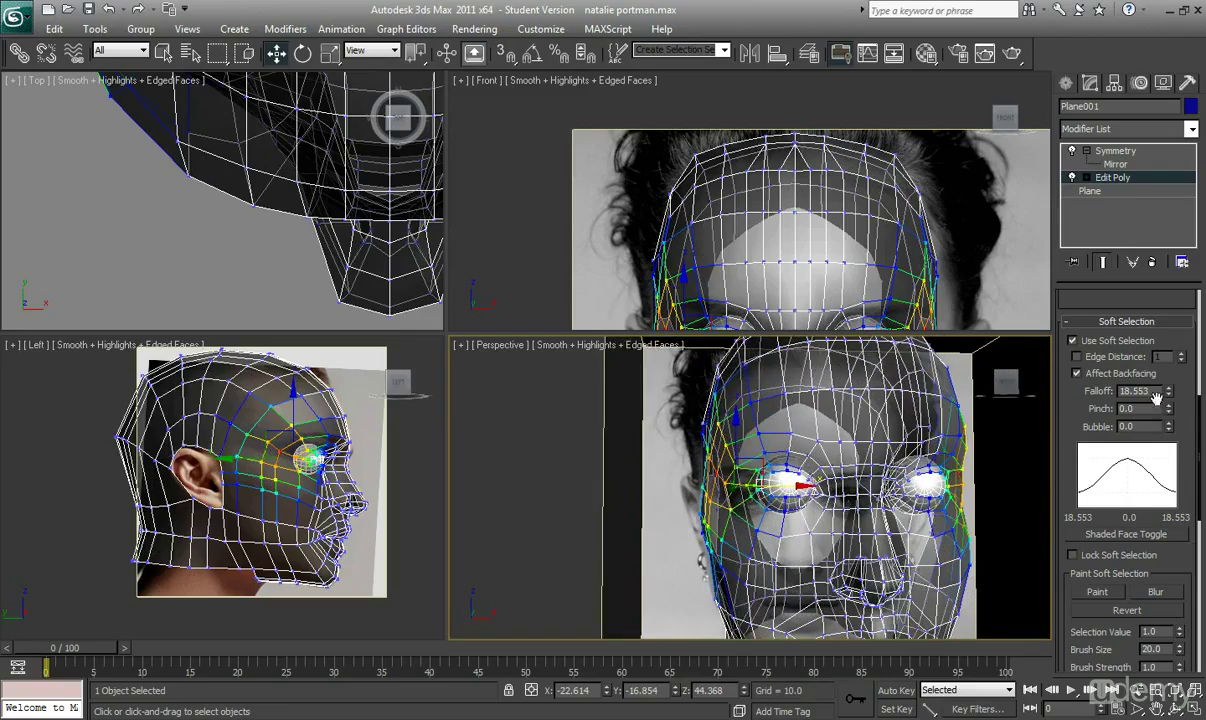
{"action": "left_click_drag", "start_coordinate": [1167, 391], "coordinate": [1179, 414]}
{"action": "key", "text": "alt+x"}
{"action": "middle_click_drag", "start_coordinate": [784, 481], "coordinate": [748, 487], "text": "alt"}
{"action": "left_click_drag", "start_coordinate": [748, 482], "coordinate": [737, 481]}
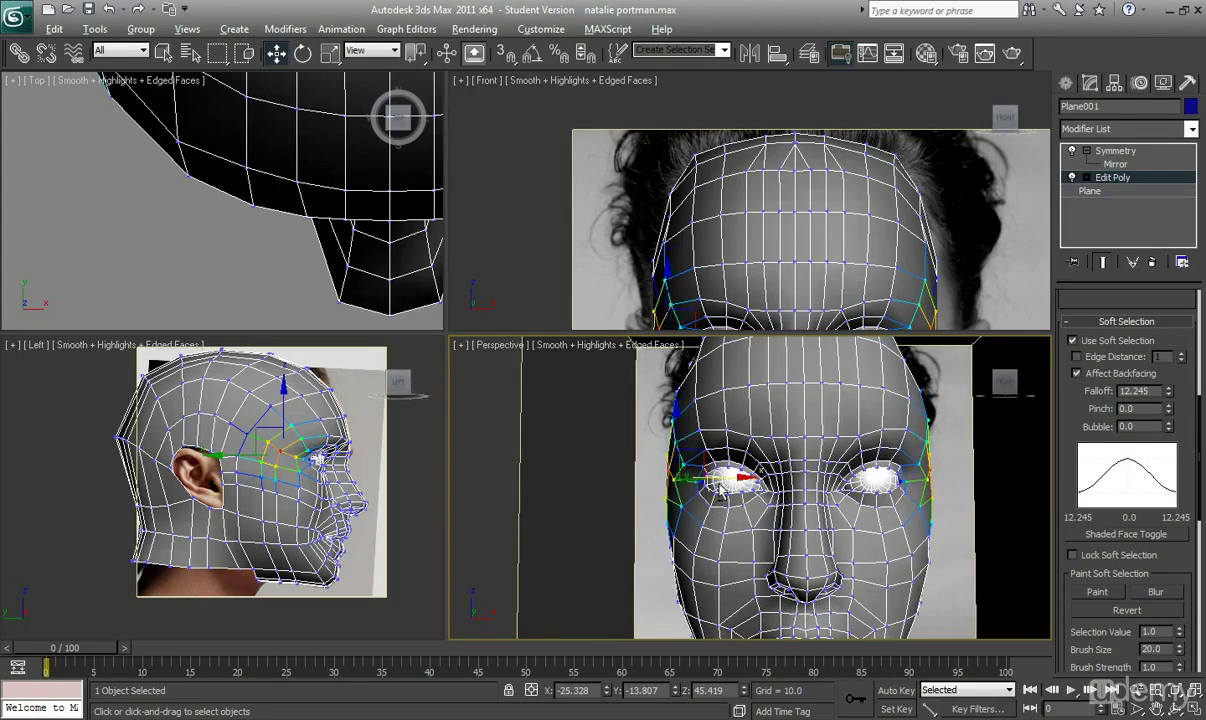
- Soft-move the vertices at the side of the cheek slightly outward, and nudge those below the outer eye corner the same way
{"action": "middle_click_drag", "start_coordinate": [721, 488], "coordinate": [773, 463], "text": "alt"}
{"action": "left_click", "coordinate": [771, 452]}
{"action": "left_click_drag", "start_coordinate": [786, 458], "coordinate": [786, 457]}
{"action": "middle_click_drag", "start_coordinate": [871, 510], "coordinate": [784, 471], "text": "alt"}
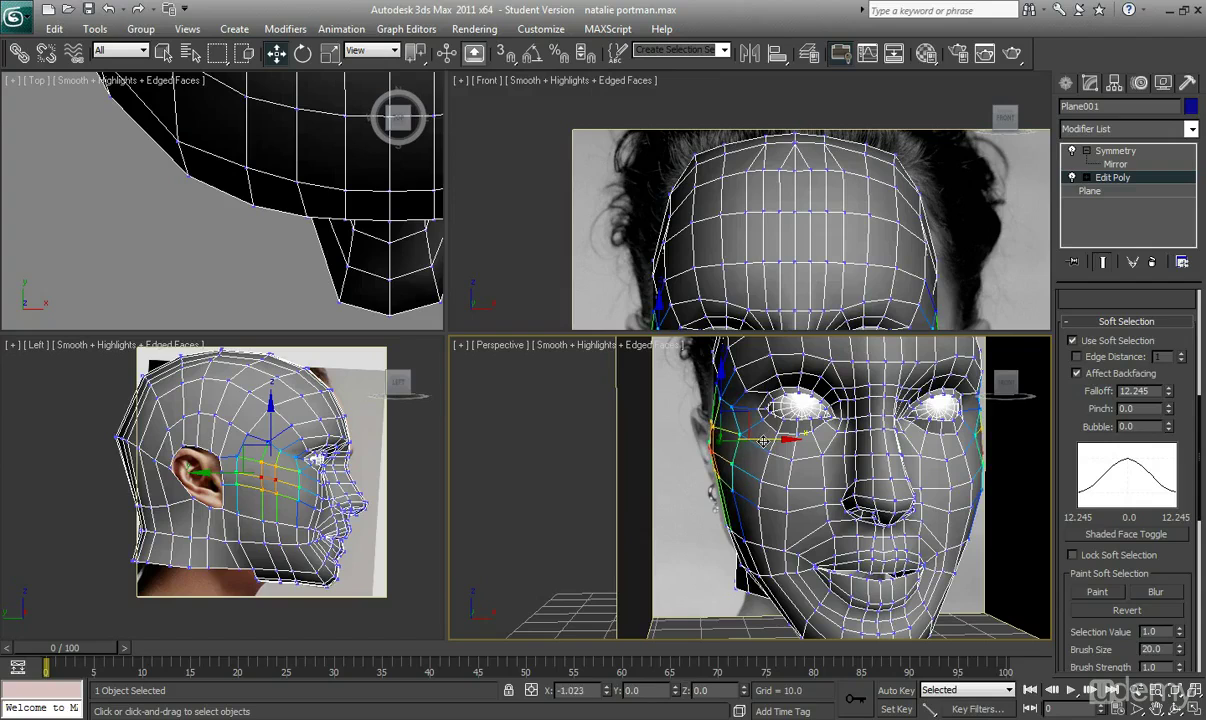
{"action": "middle_click_drag", "start_coordinate": [763, 441], "coordinate": [765, 470], "text": "alt"}
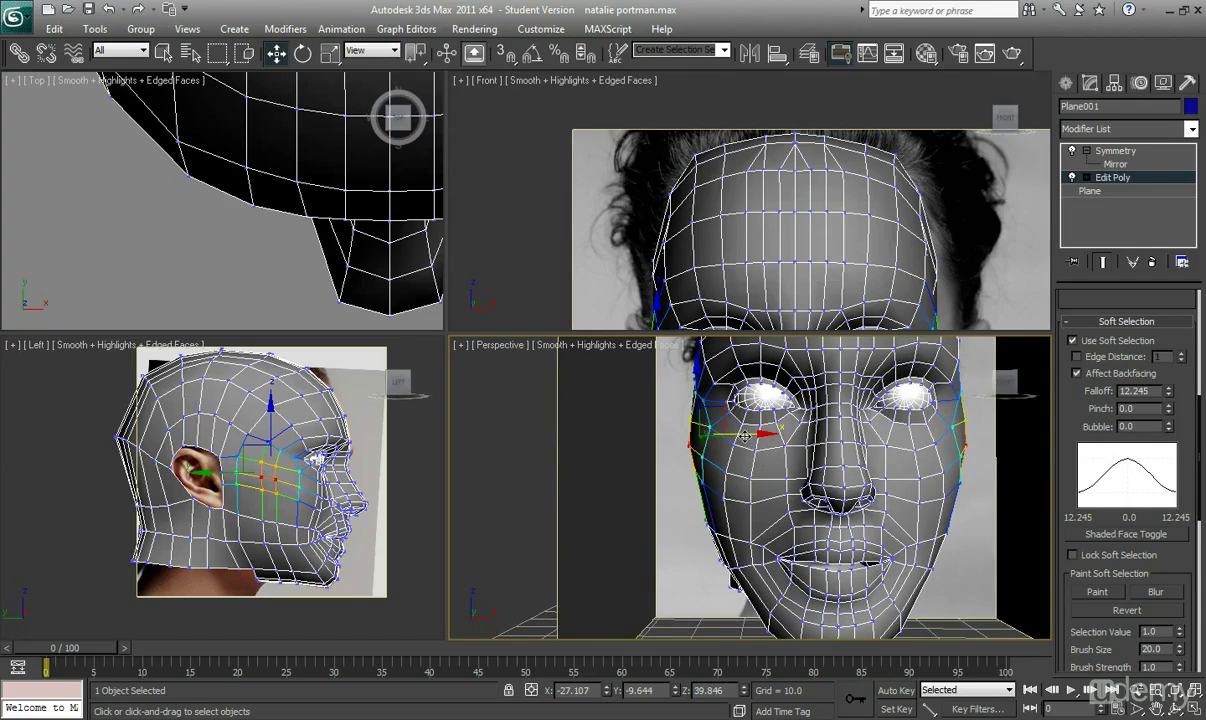
{"action": "left_click", "coordinate": [726, 432]}
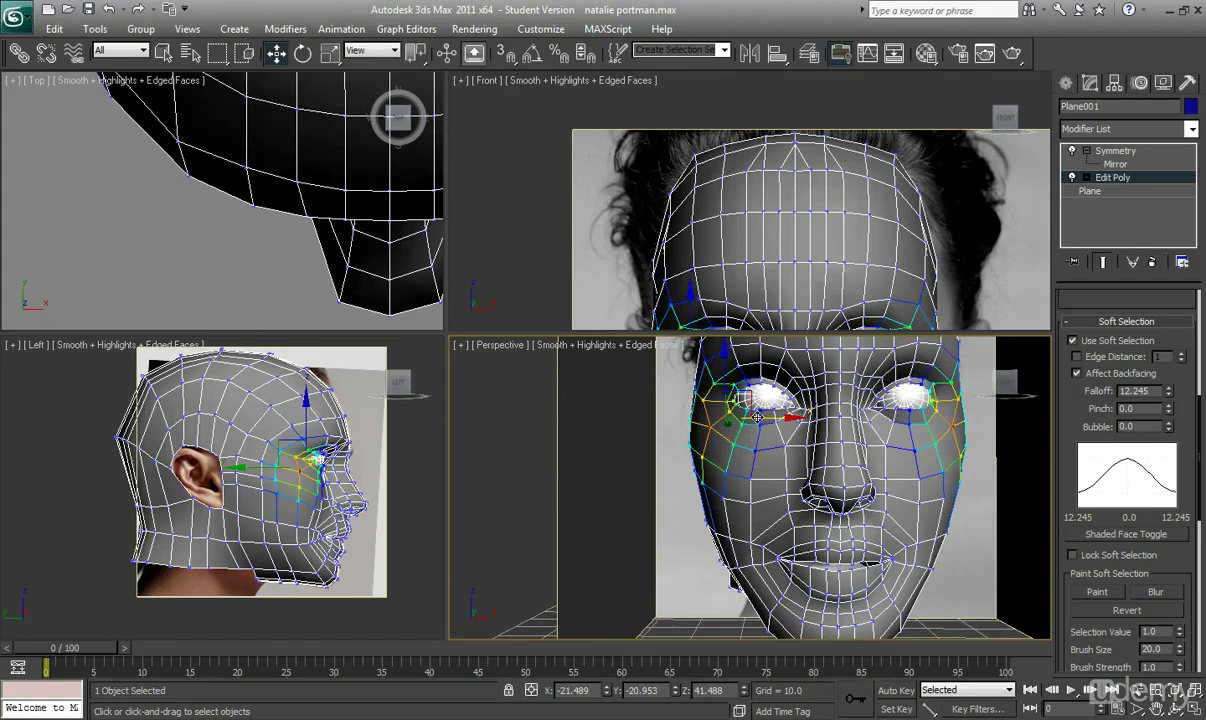
{"action": "left_click_drag", "start_coordinate": [758, 417], "coordinate": [756, 417]}
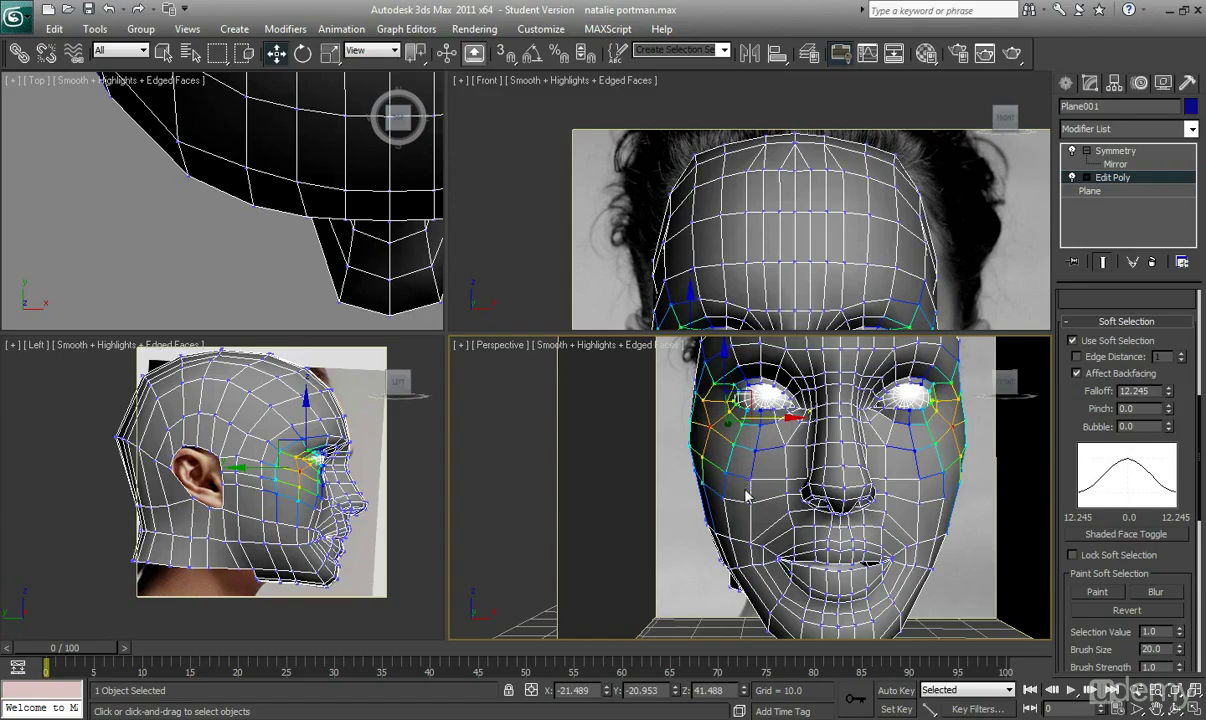